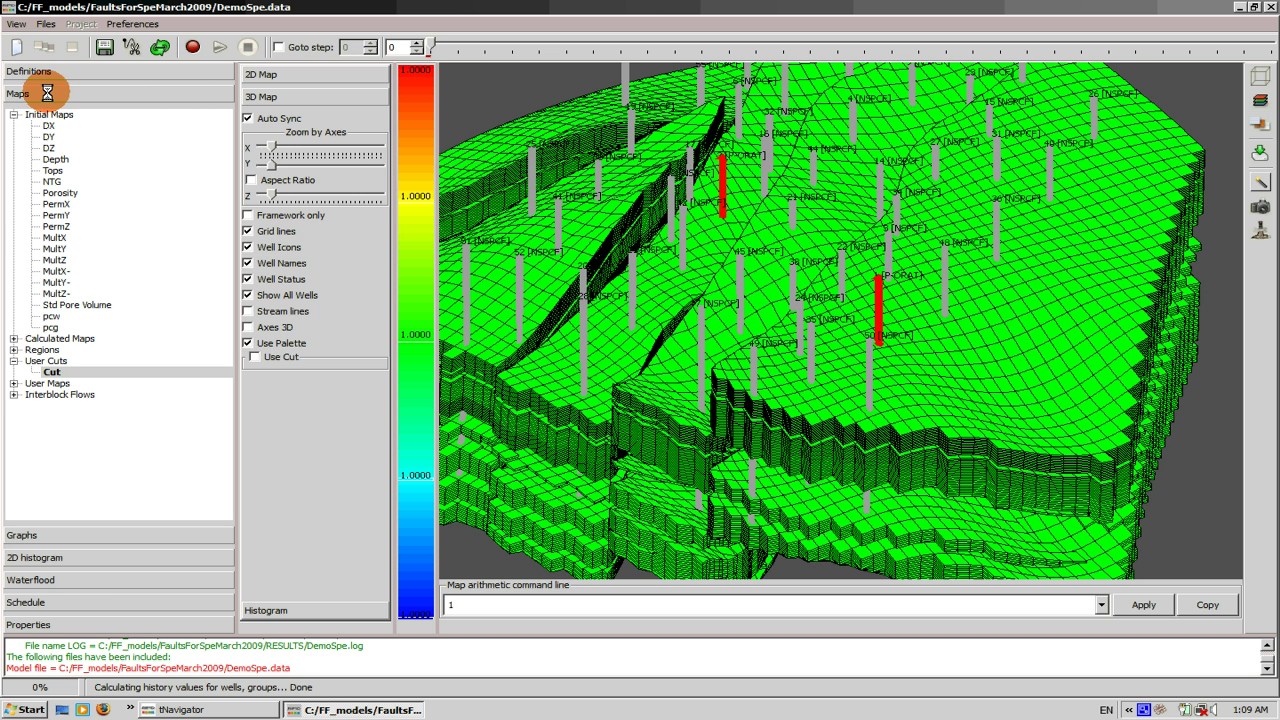
Load the map file DemoSpe_Faults_Map.map into the Cut map under User Cuts.
click(47, 369)
right_click(47, 370)
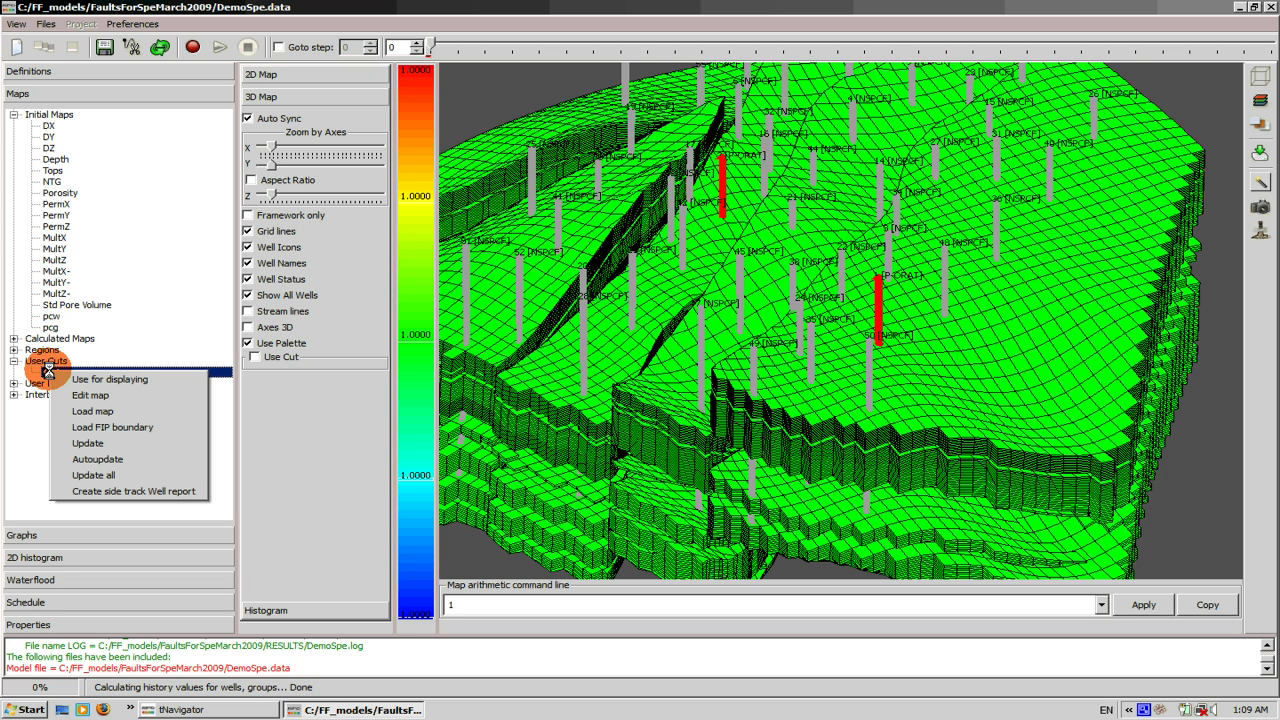
click(91, 411)
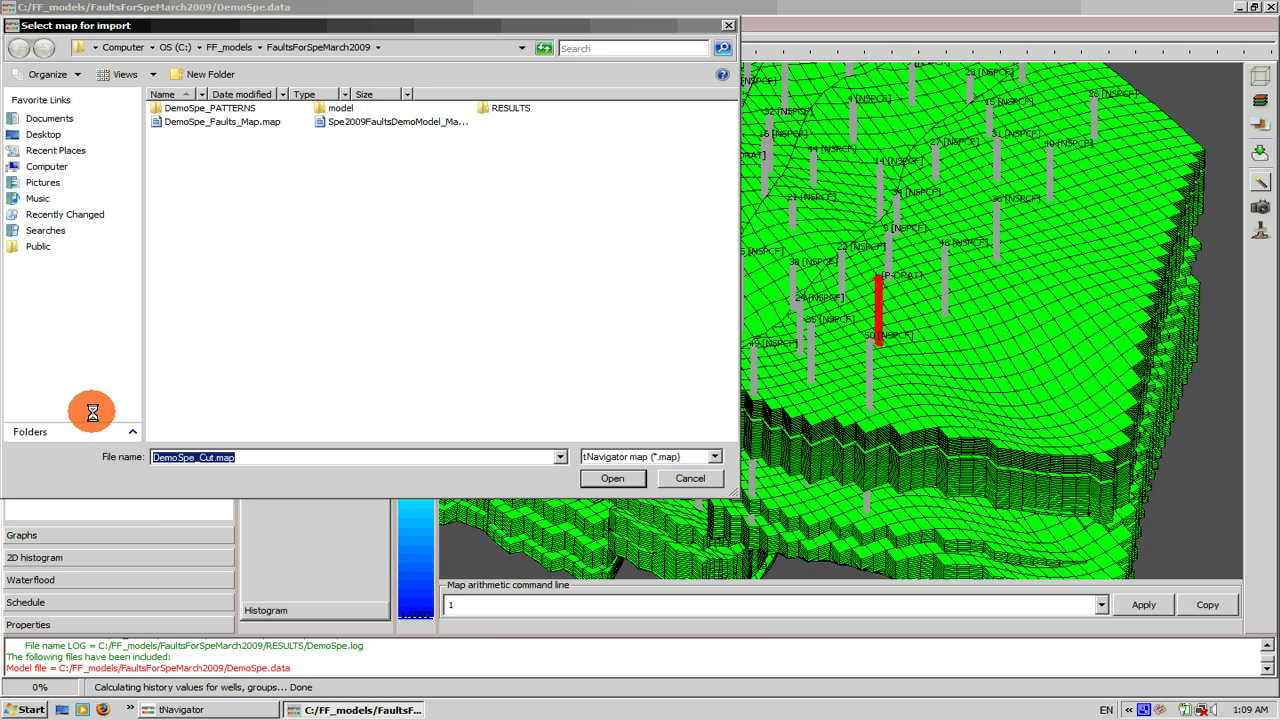
click(218, 121)
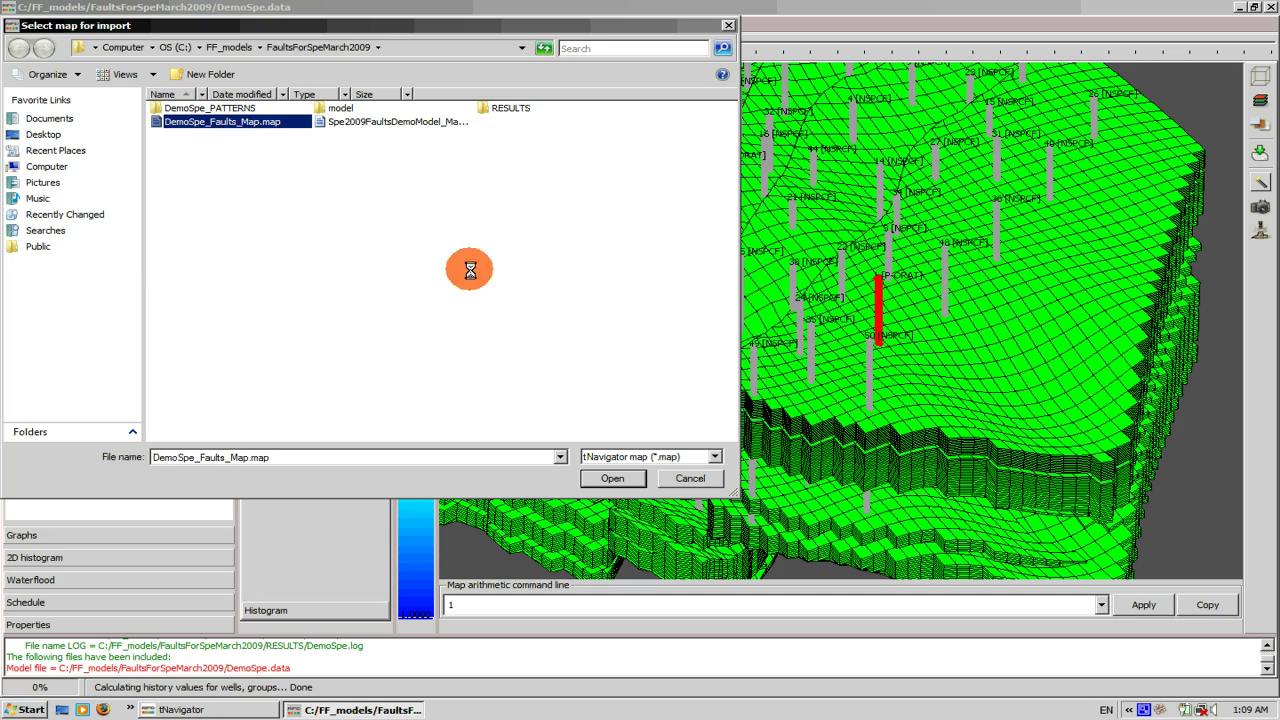
click(612, 478)
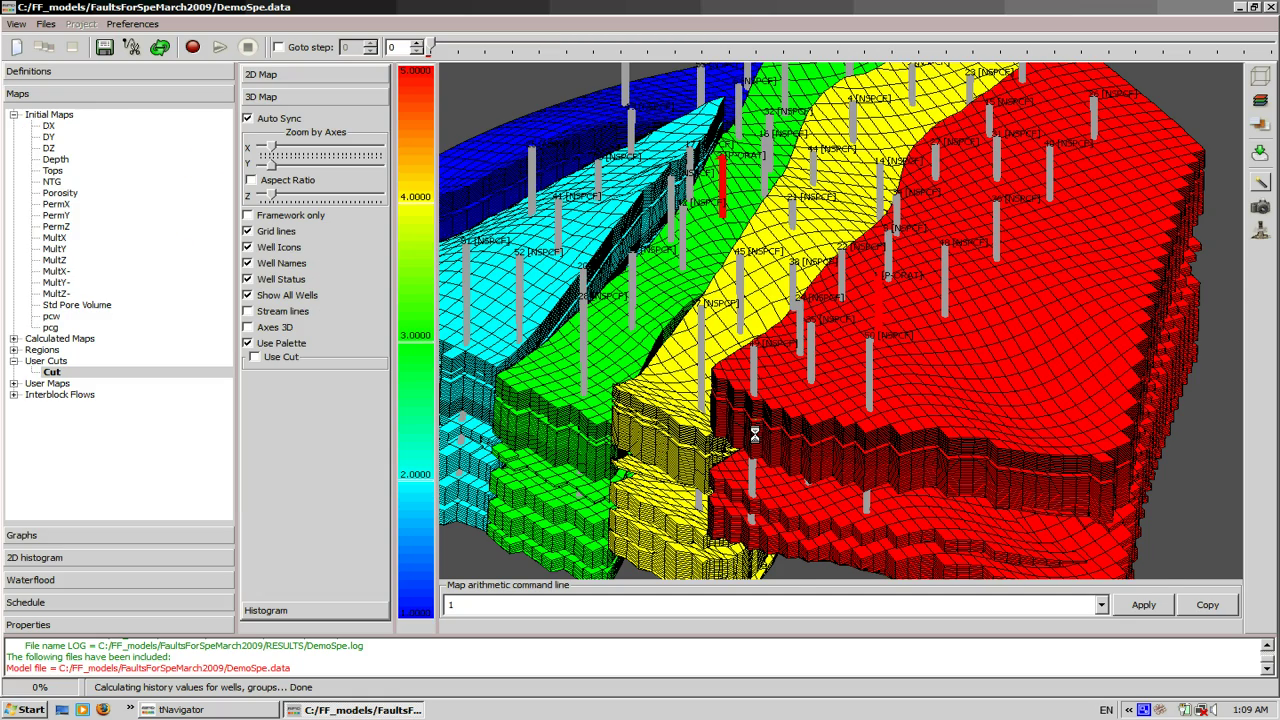
Split the model by the Cut map, using C:/FF_models/FaultsForSpeMarch2009/ as the destination folder.
drag(755, 434, 799, 432)
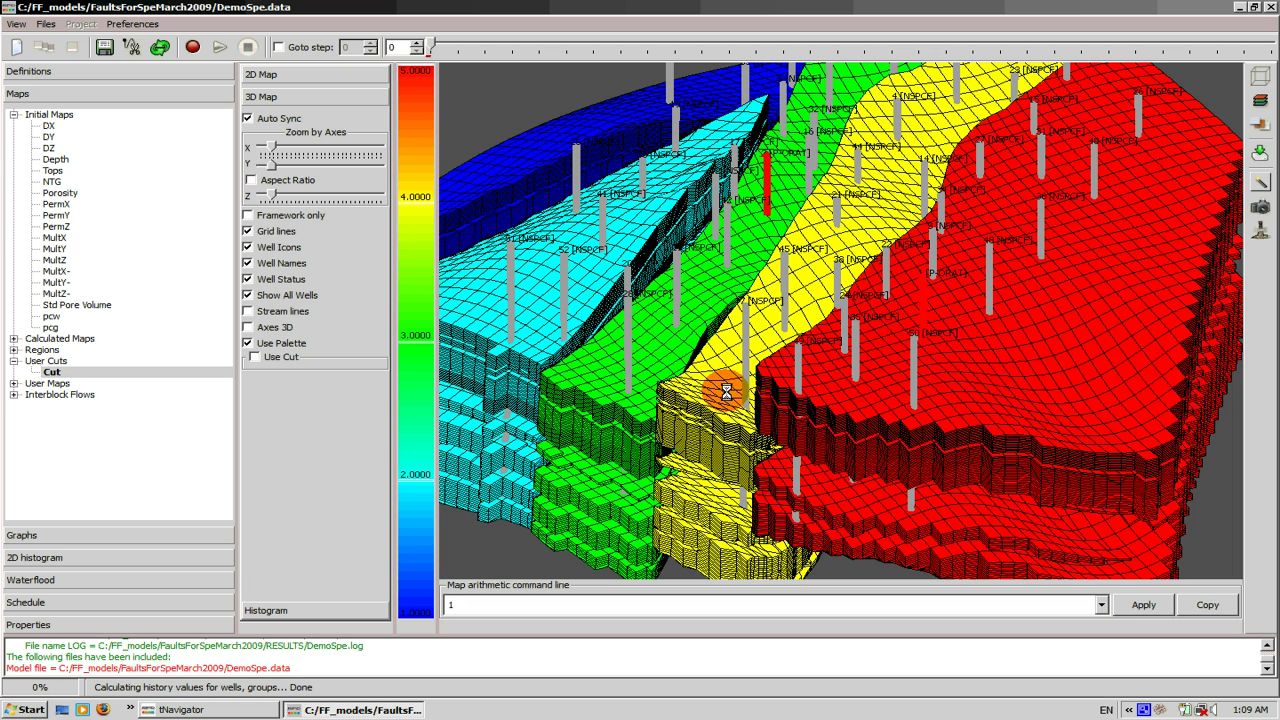
click(136, 47)
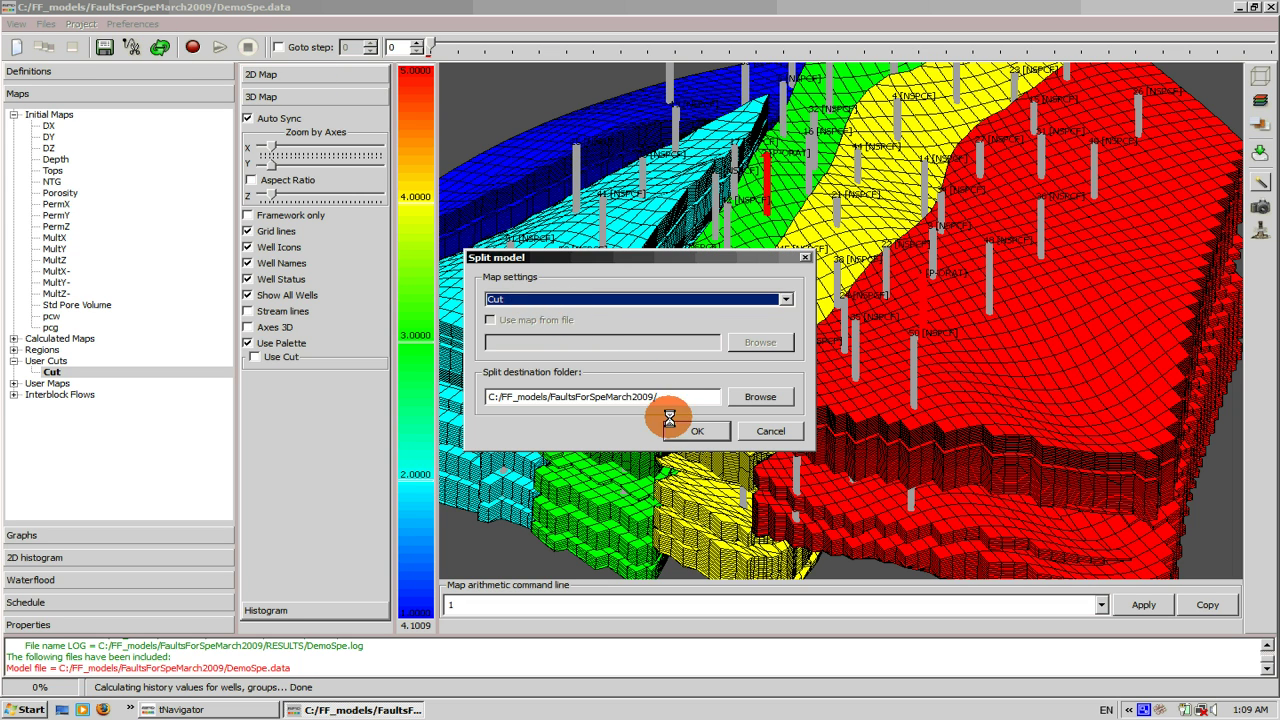
click(667, 428)
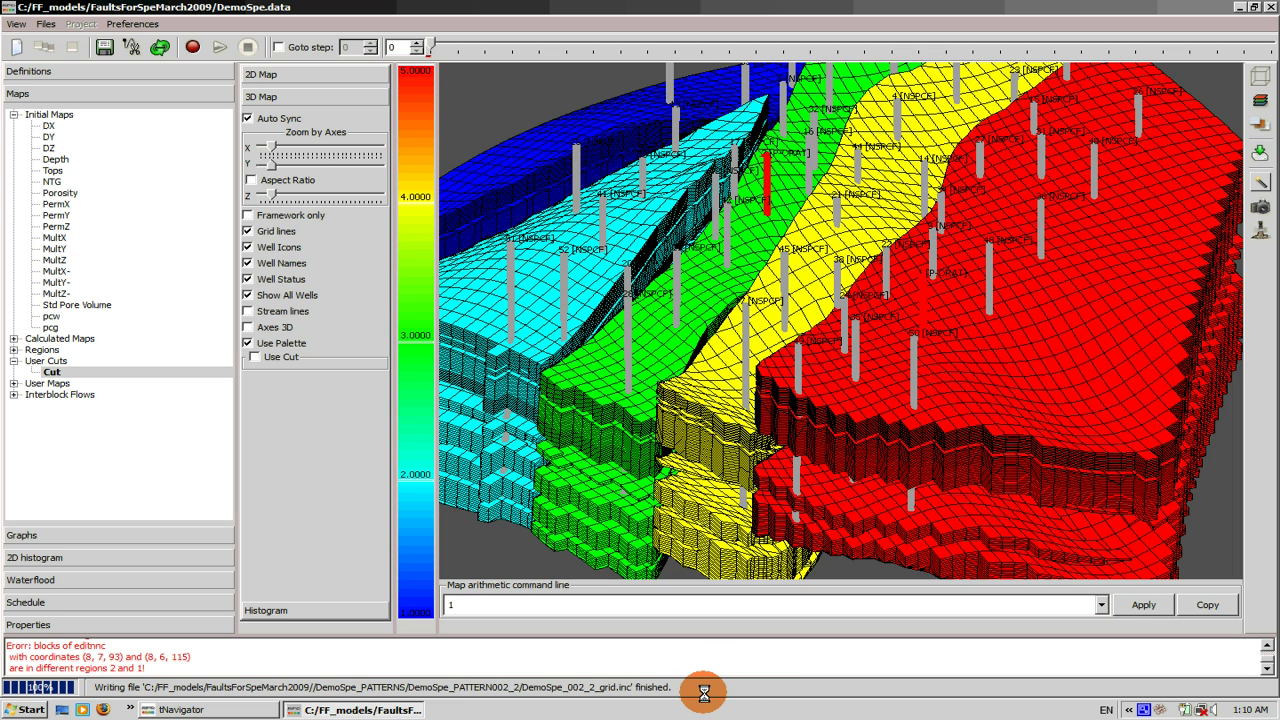
drag(703, 691, 151, 688)
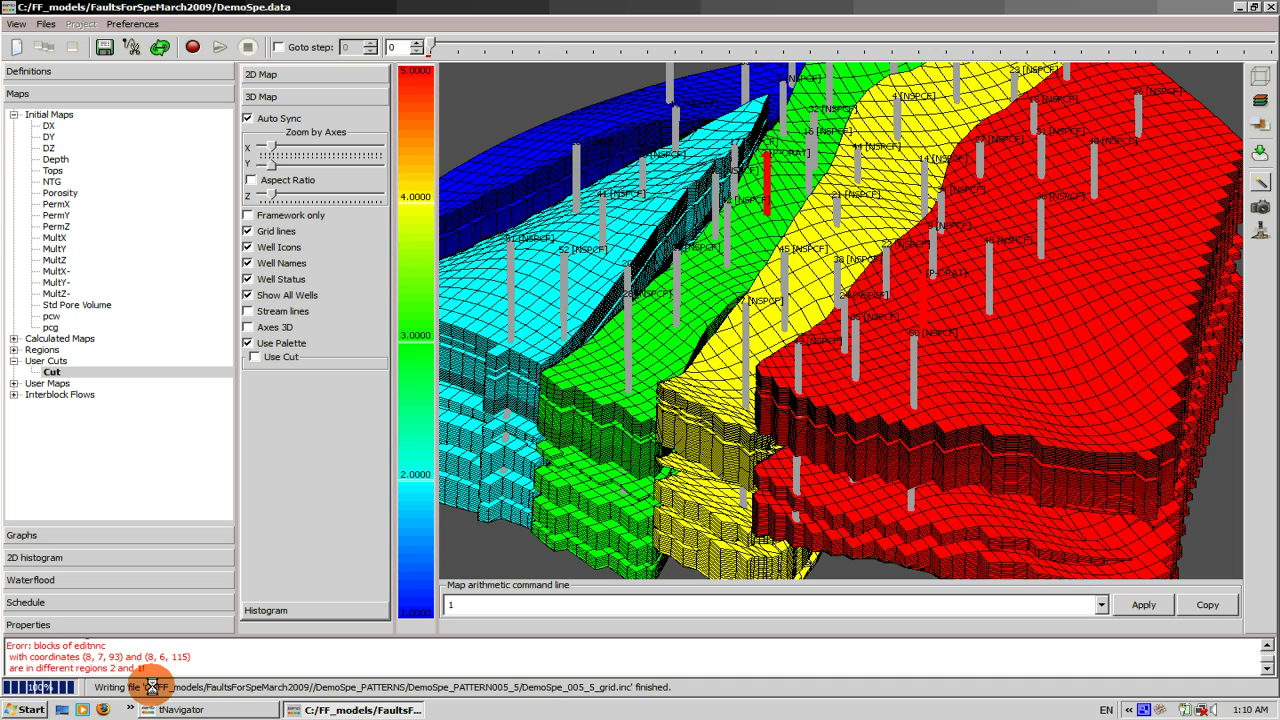
Restore the model window to a smaller size and open the pattern file DemoSpe.patterns from the DemoSpe_PATTERNS folder.
click(1254, 7)
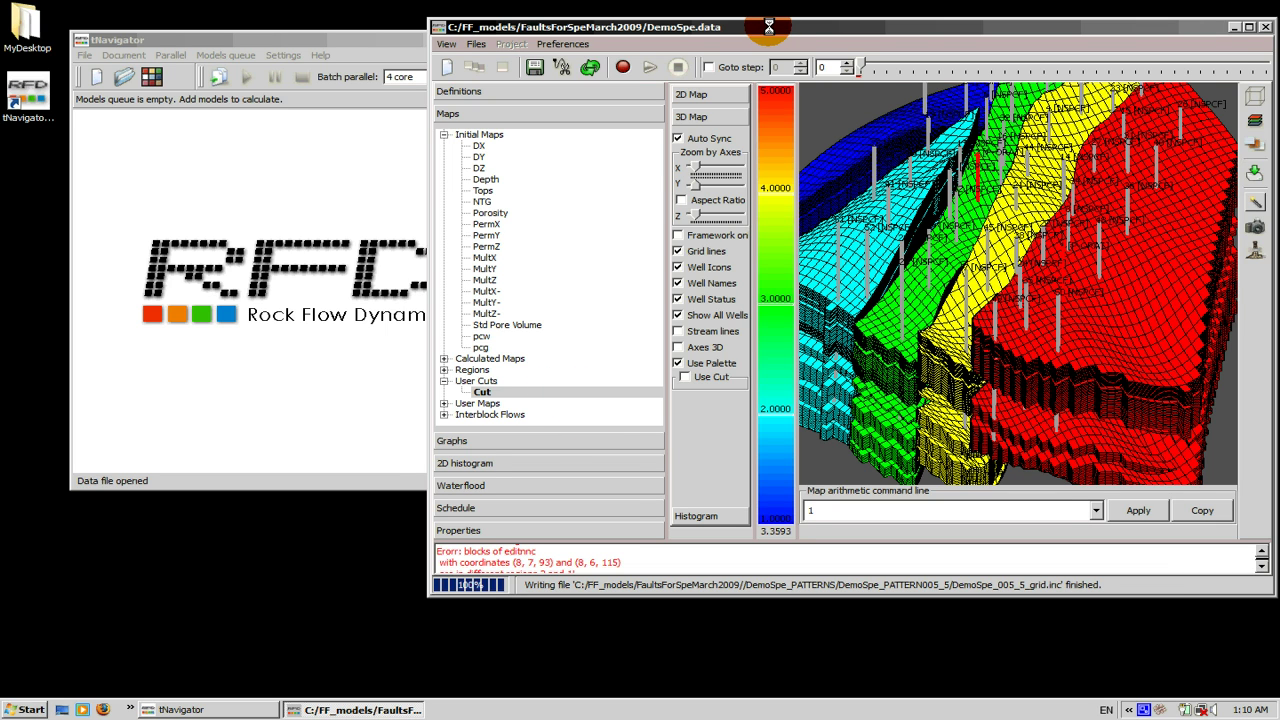
drag(765, 26, 672, 26)
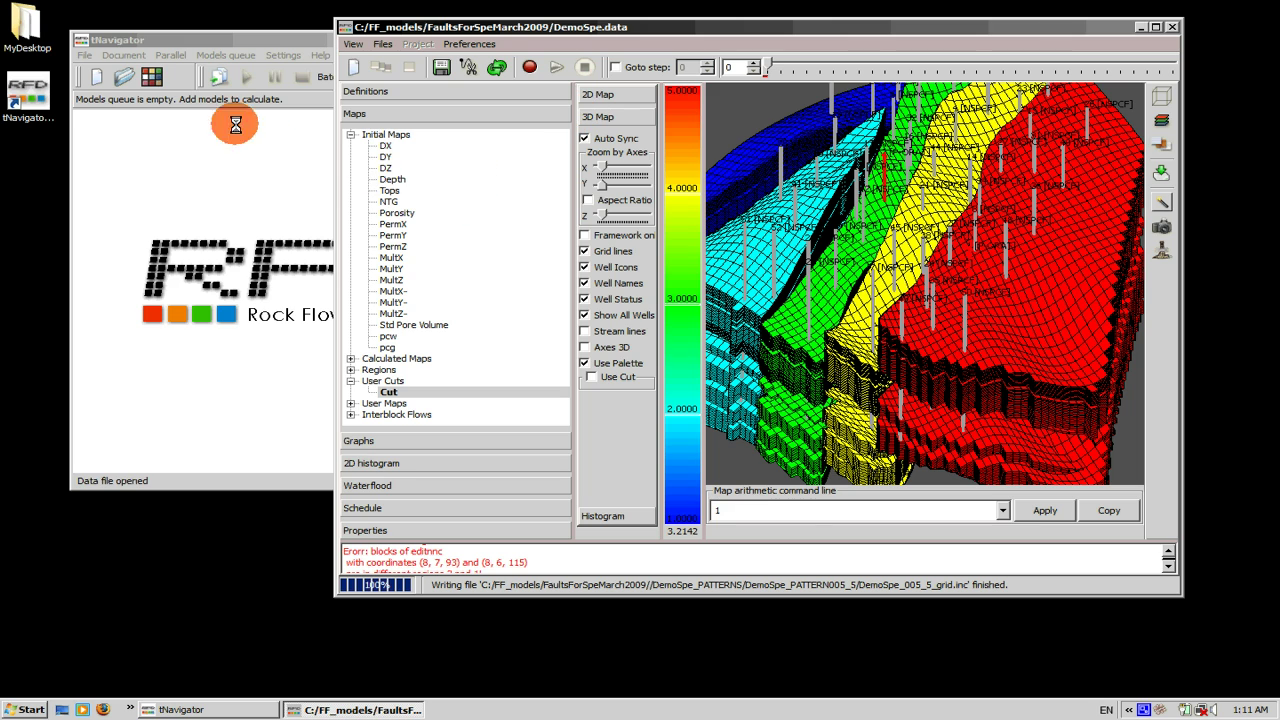
click(124, 77)
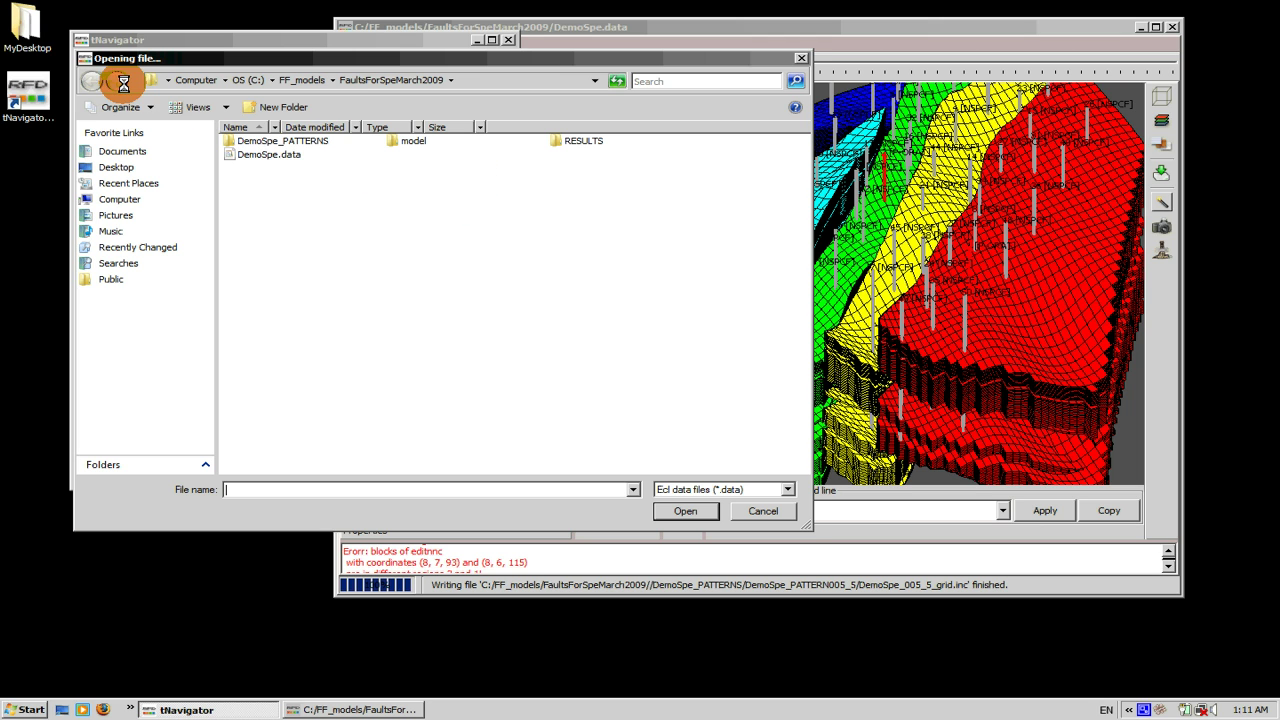
double_click(296, 140)
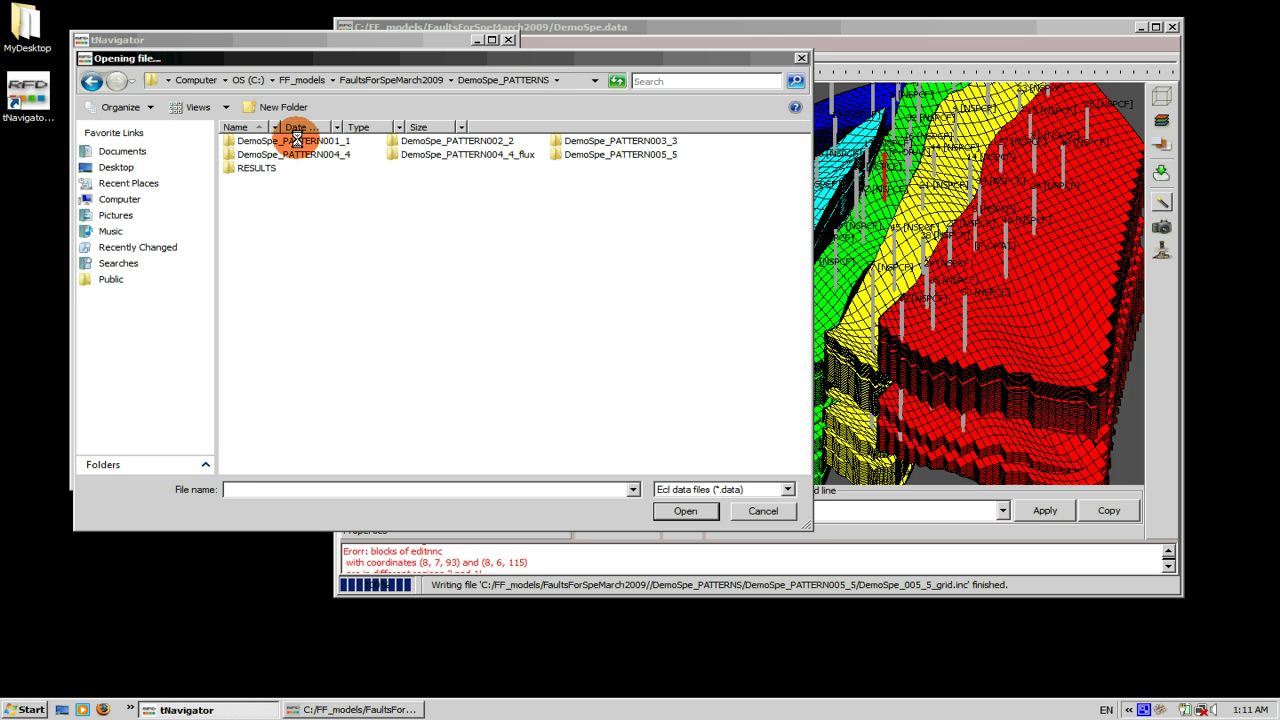
click(718, 489)
click(711, 531)
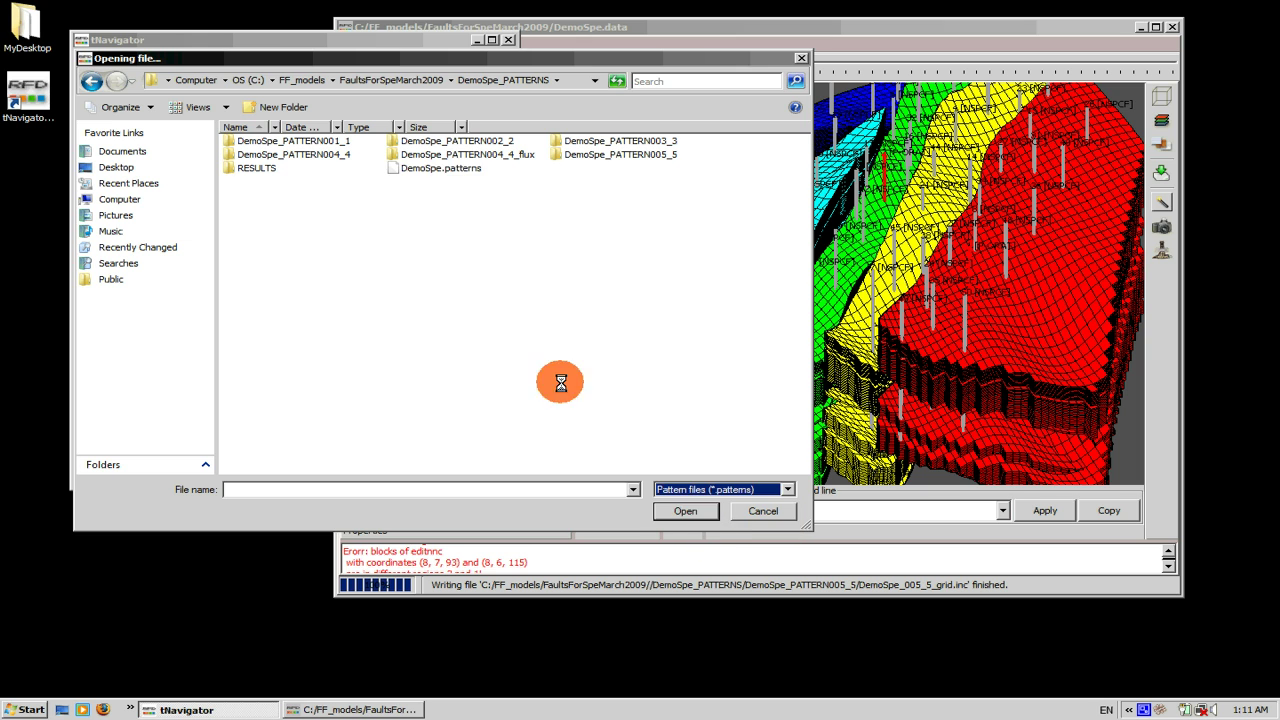
click(443, 169)
click(683, 510)
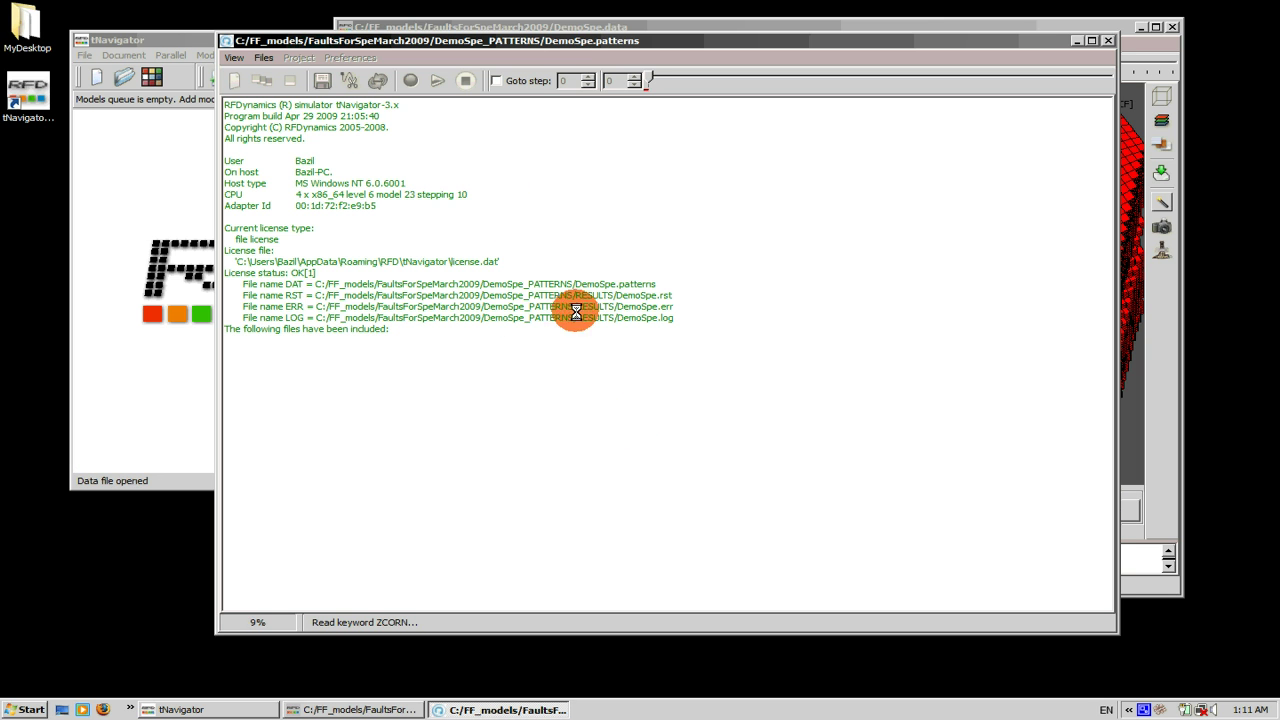
Arrange the two model windows side by side and display the Porosity map of the original DemoSpe.data model.
drag(575, 42, 363, 77)
drag(563, 26, 617, 17)
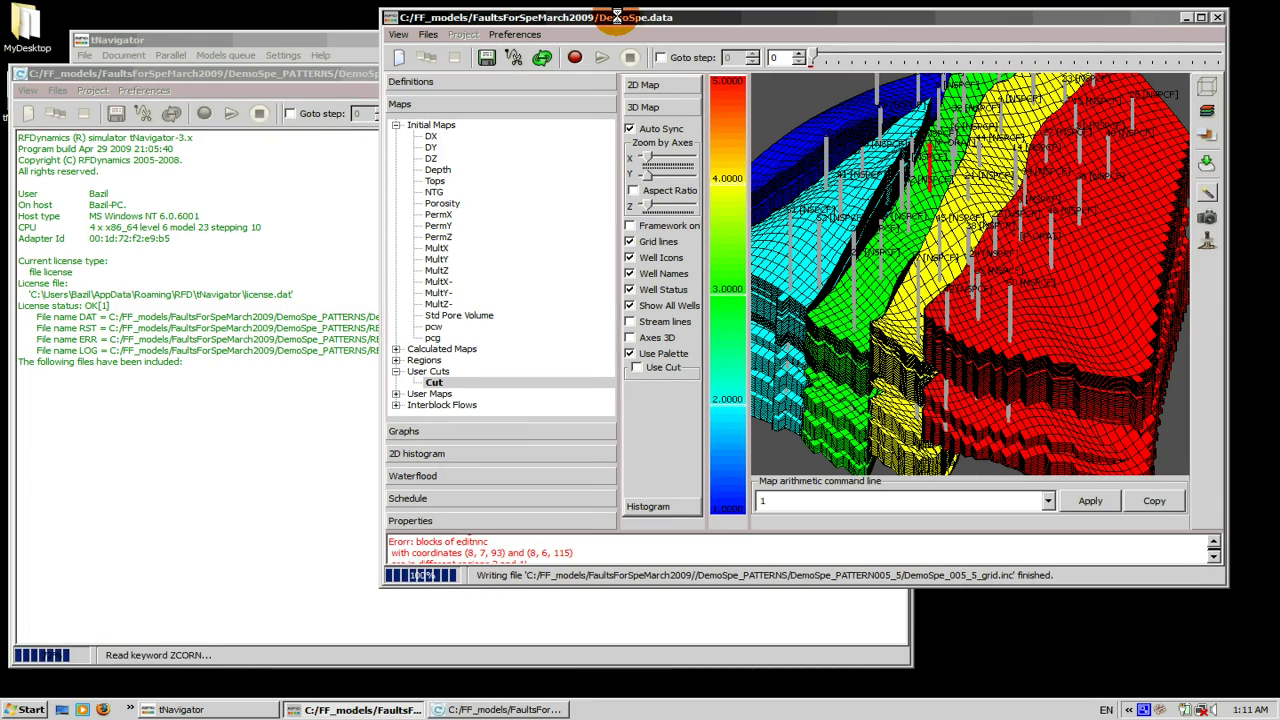
drag(860, 220, 866, 222)
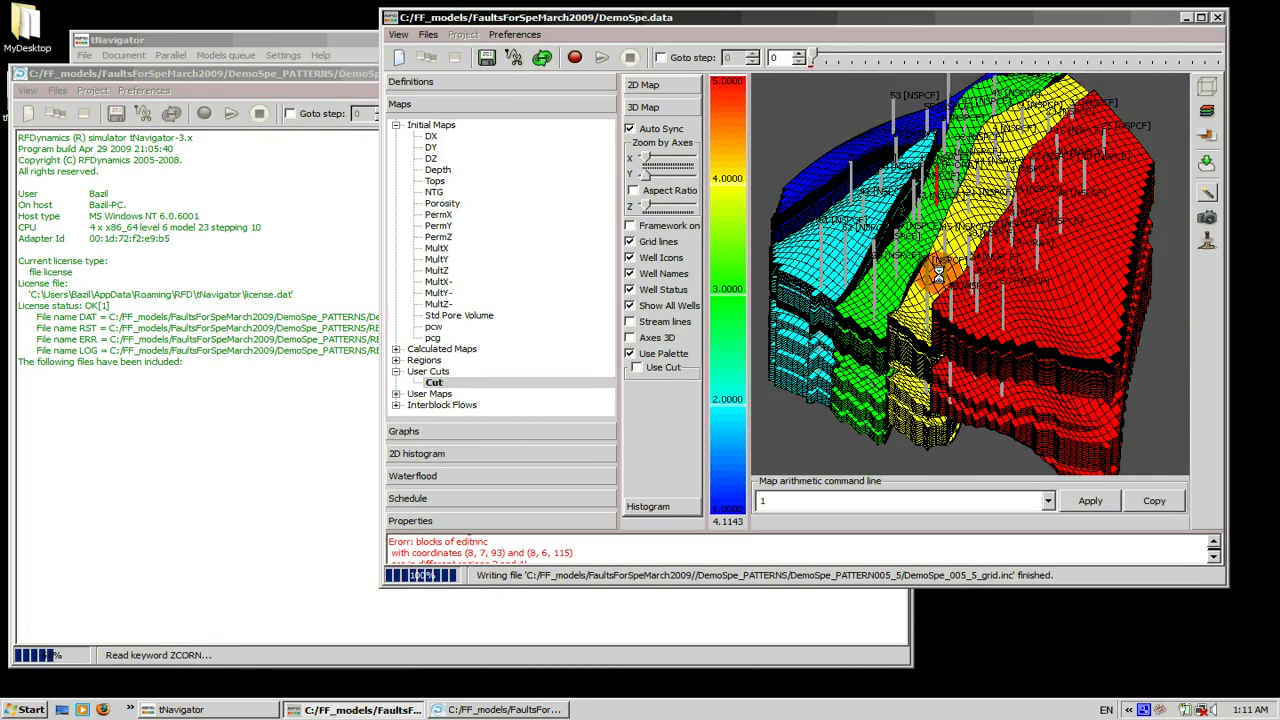
drag(938, 273, 923, 266)
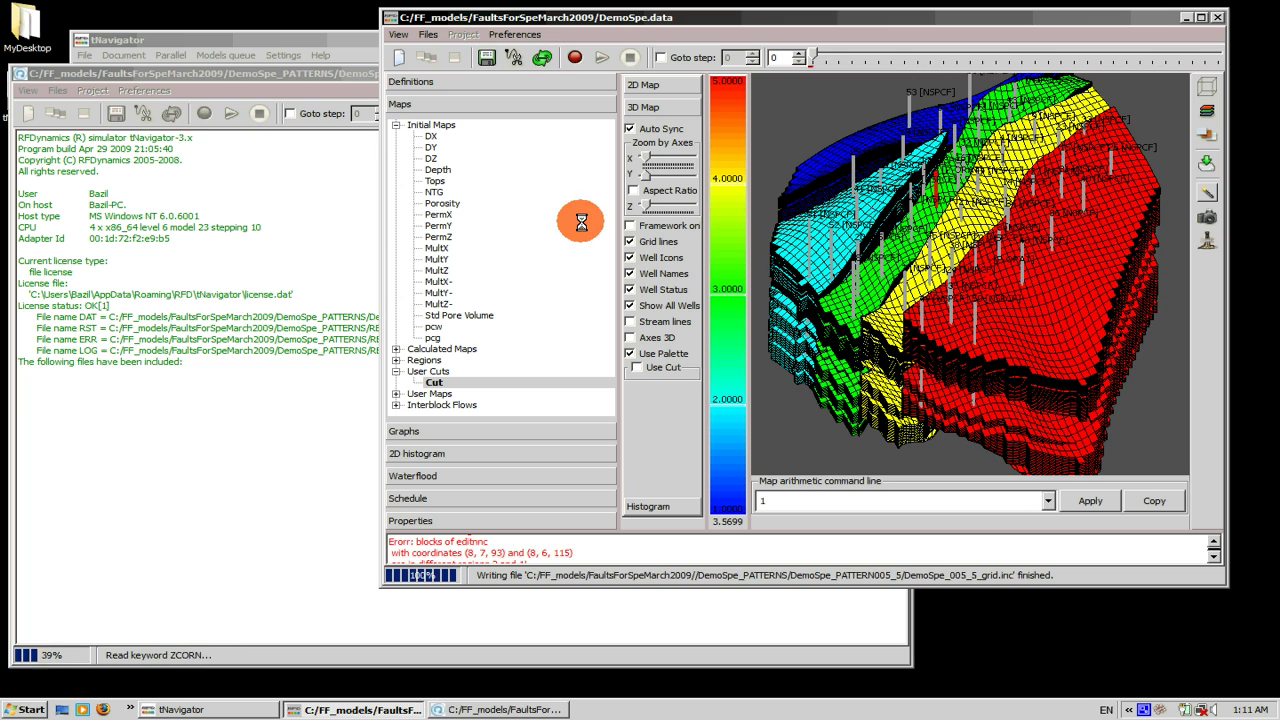
click(445, 203)
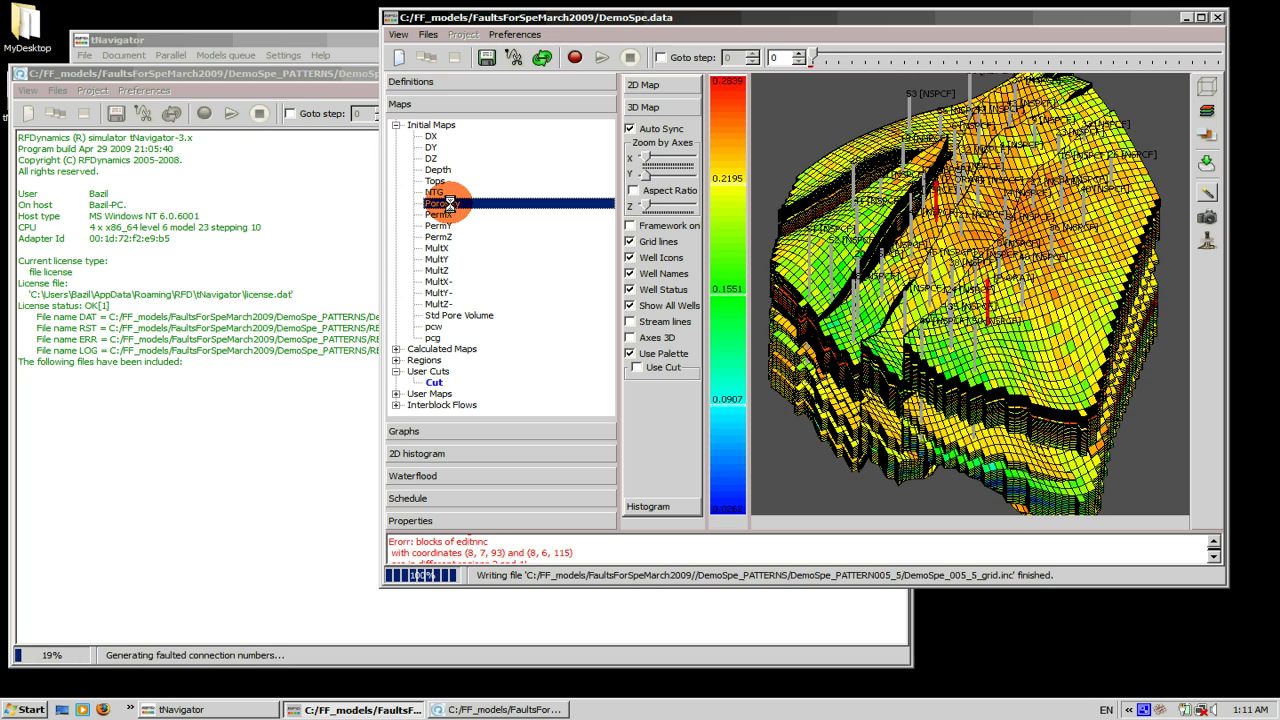
Display the Porosity map of the DemoSpe.patterns model and compare it with the original model's 3D view.
click(342, 72)
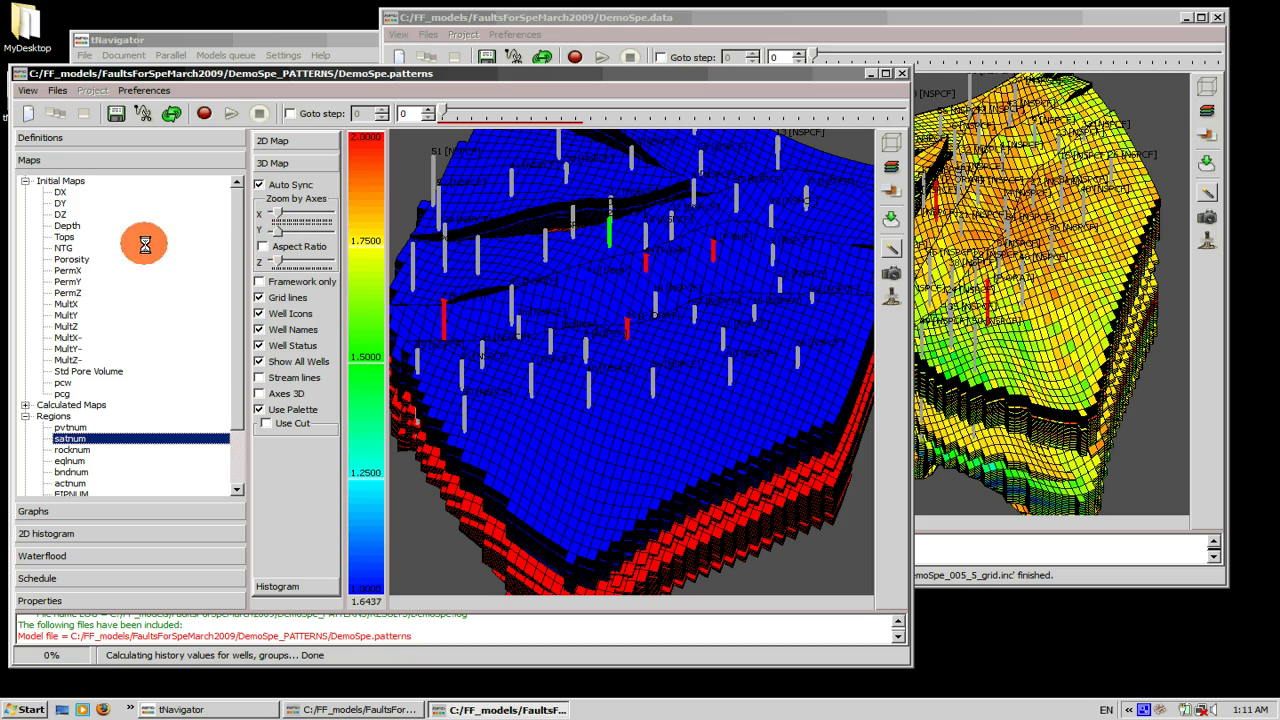
click(72, 259)
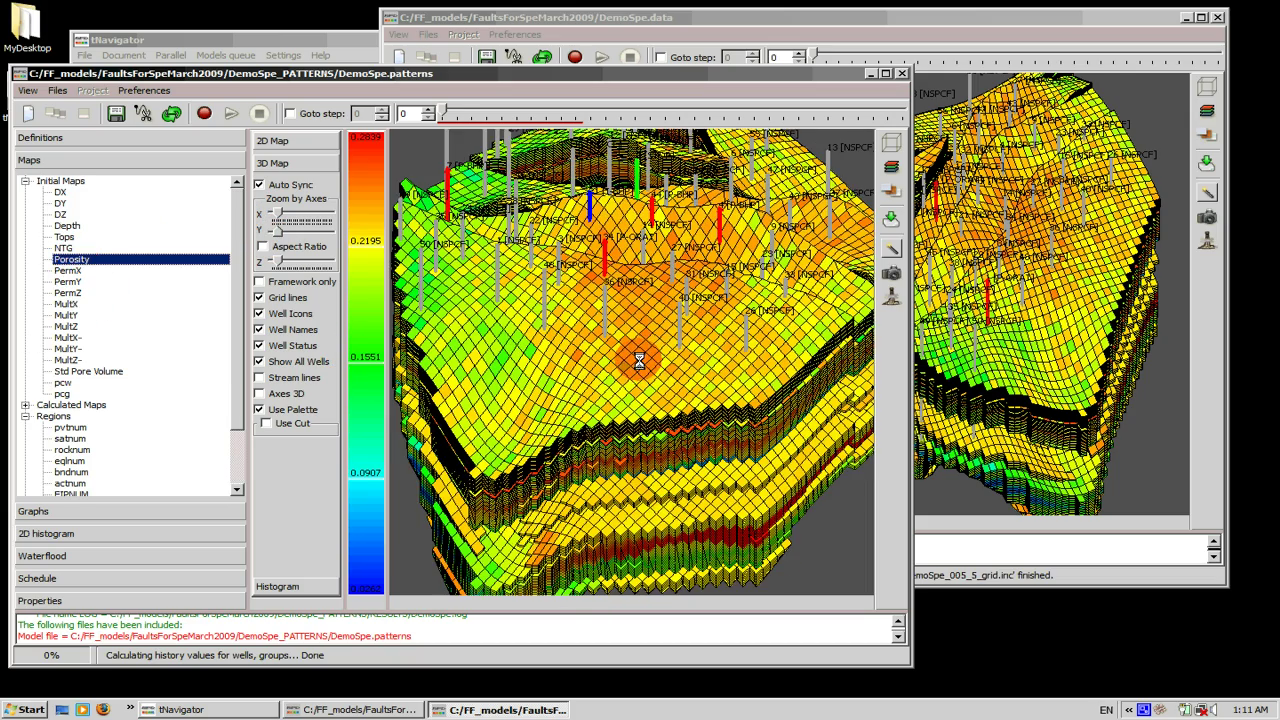
click(1025, 350)
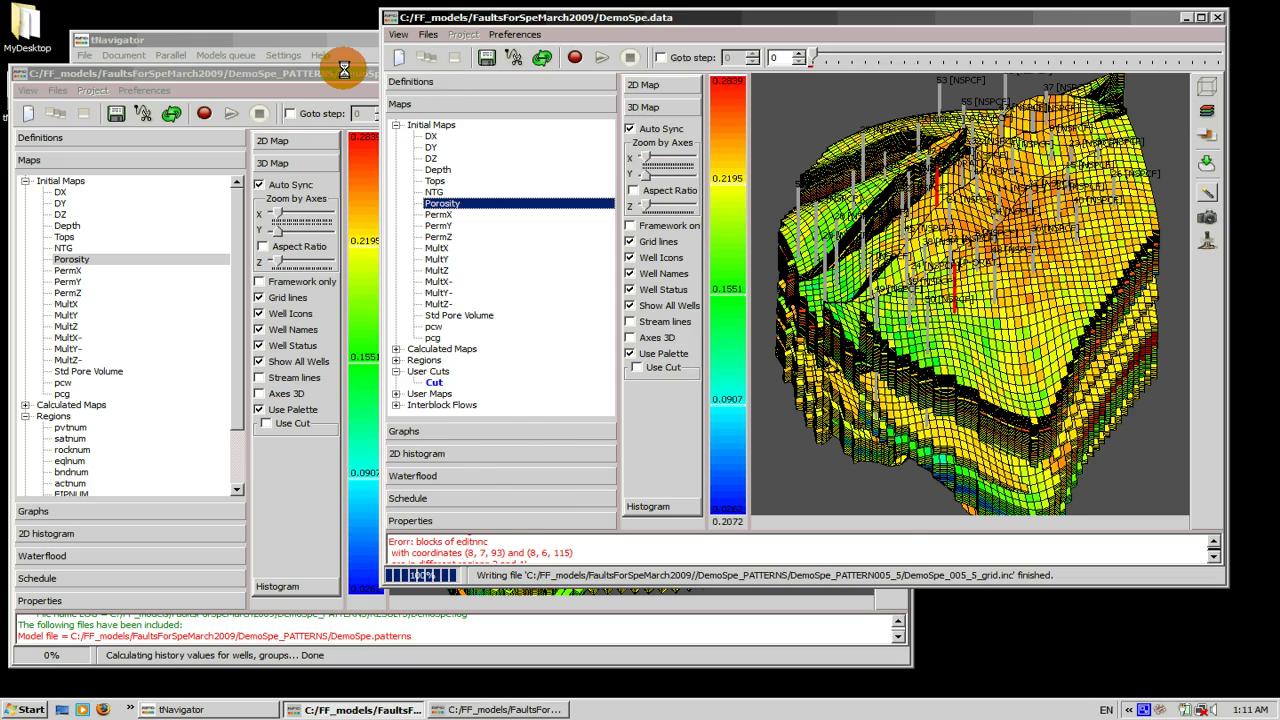
click(384, 74)
drag(384, 74, 240, 58)
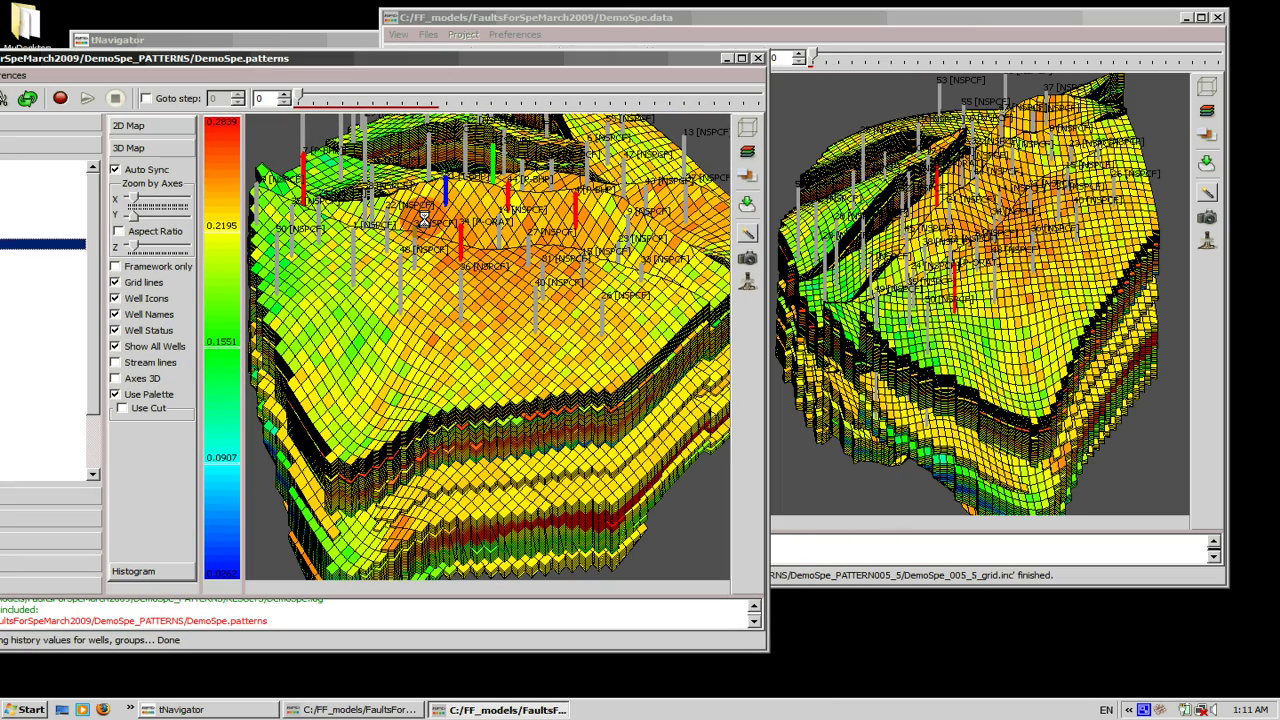
Close the original DemoSpe.data model and move the DemoSpe.patterns window clear of the main window.
click(1032, 16)
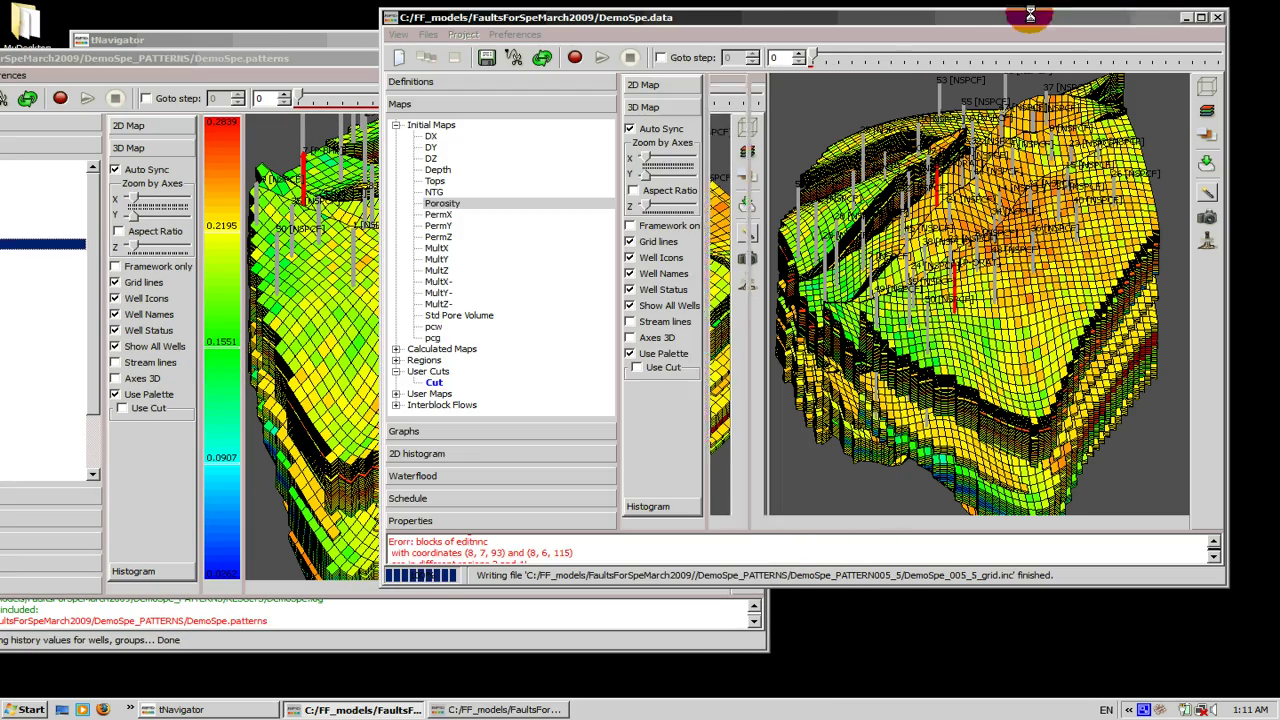
click(1213, 17)
drag(480, 52, 1022, 16)
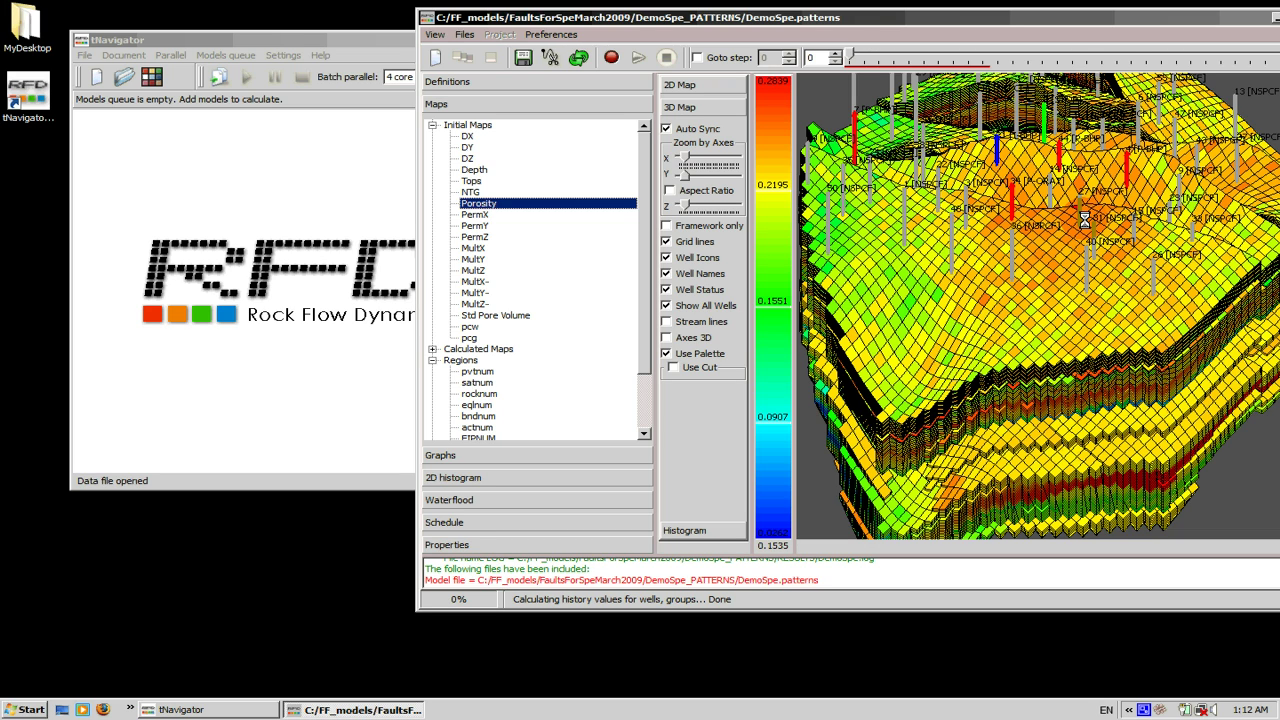
Open the first split model, DemoSpe_001_1.data, from the DemoSpe_PATTERN001_1 folder and place its window beside the patterns model.
click(258, 40)
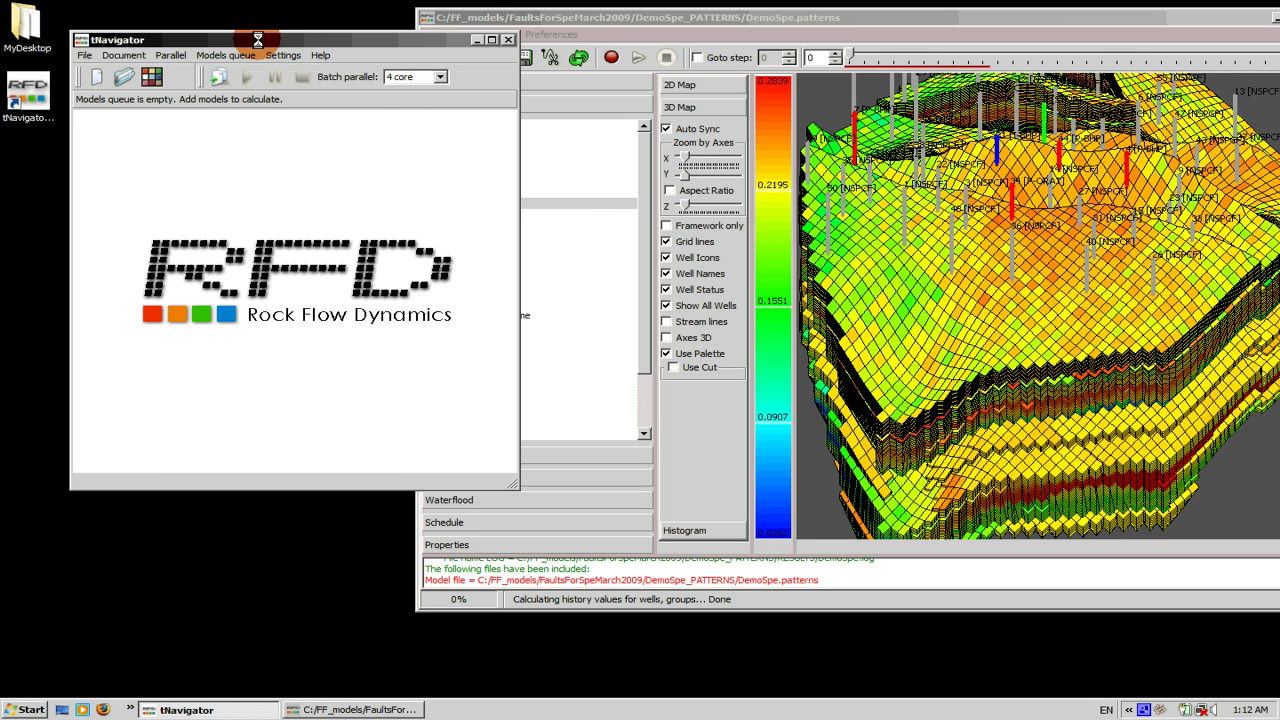
click(124, 76)
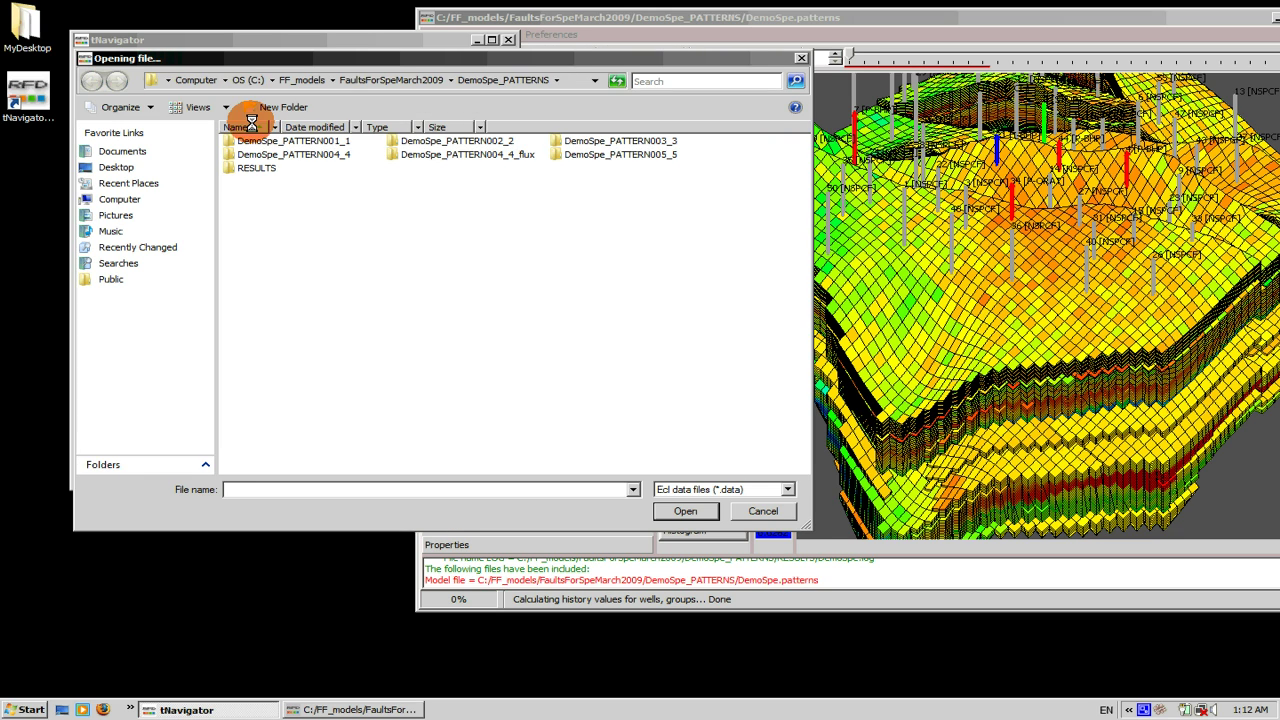
double_click(262, 140)
click(430, 141)
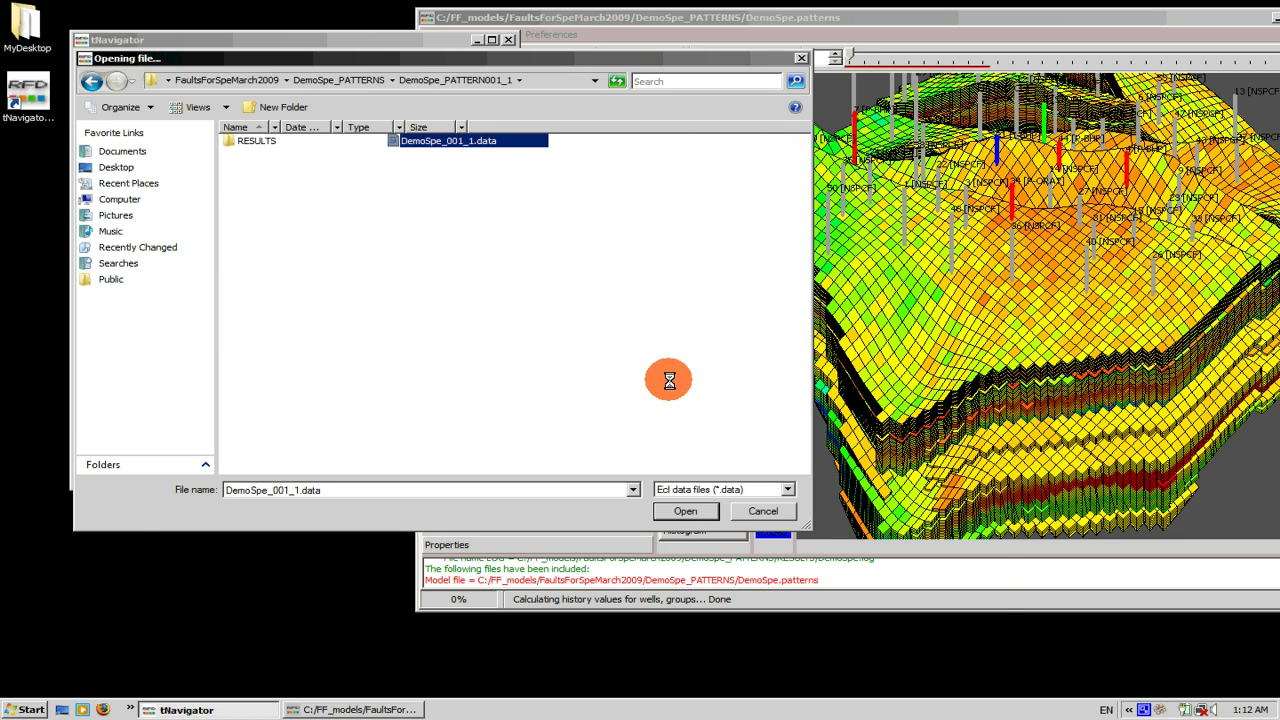
click(685, 509)
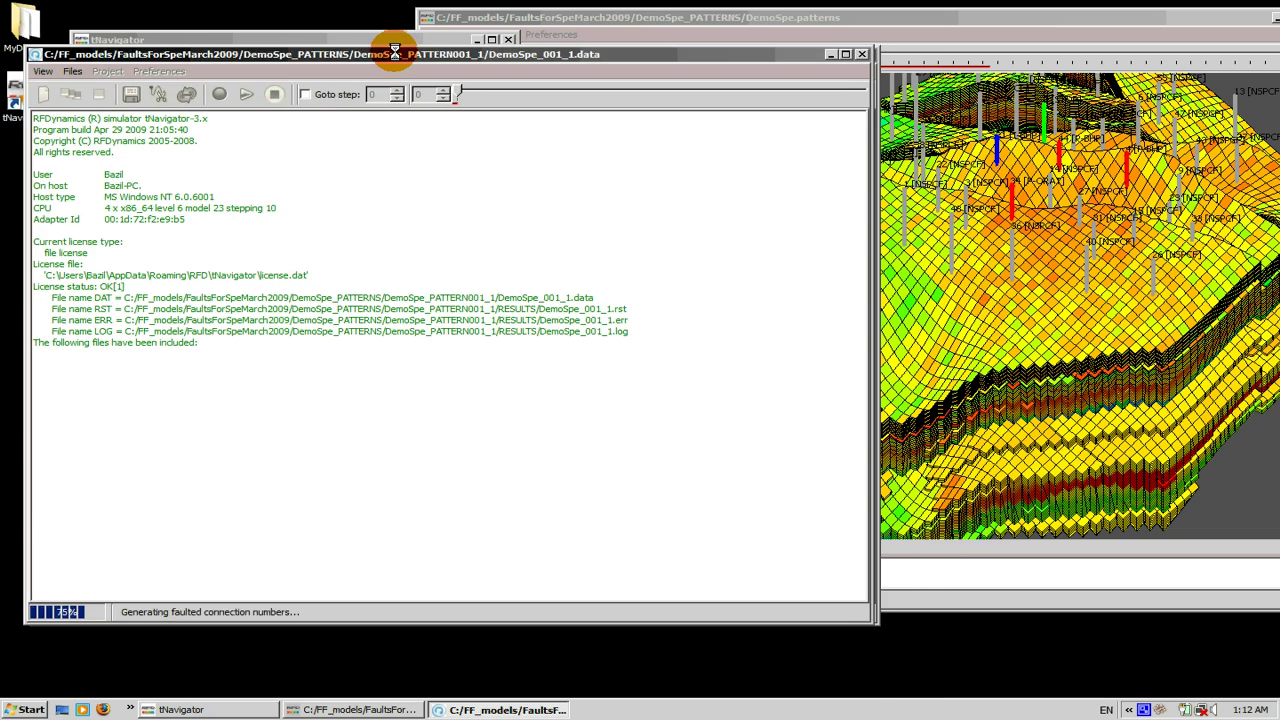
drag(395, 51, 385, 37)
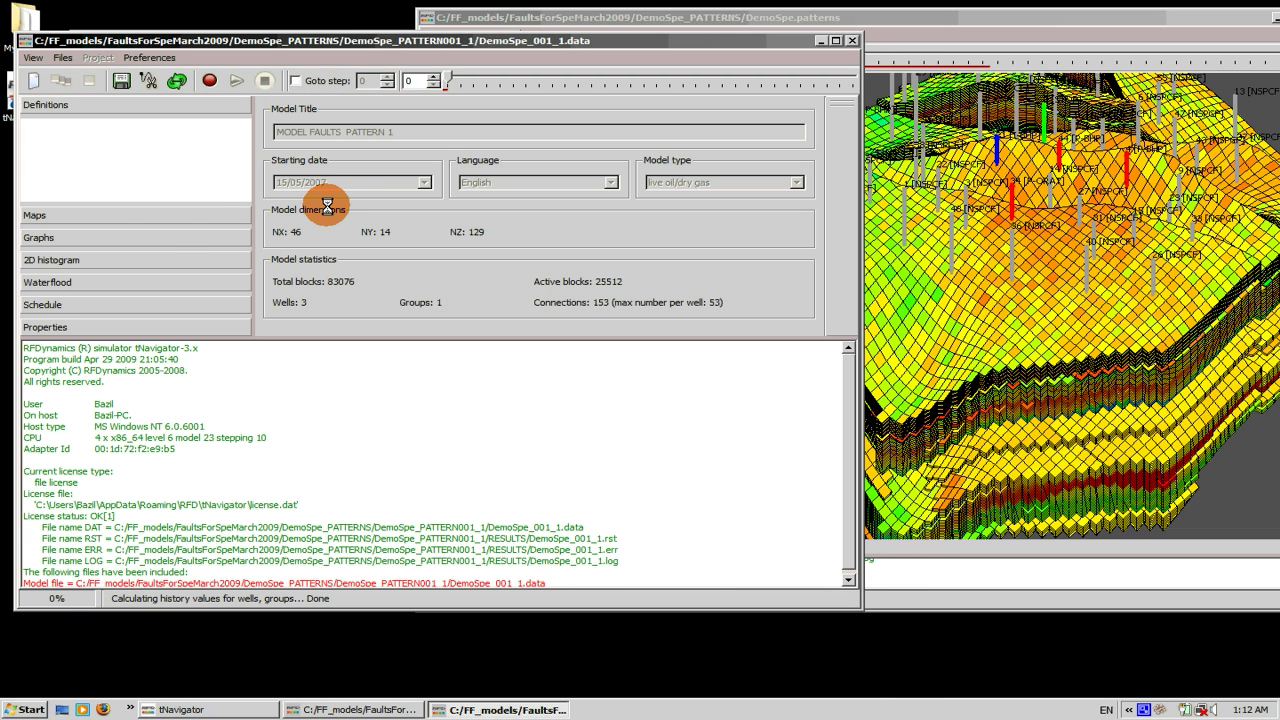
Lower the Region #1 oil curve in the RP Water-Oil properties at the points between about 0.30 and 0.54 saturation.
click(32, 328)
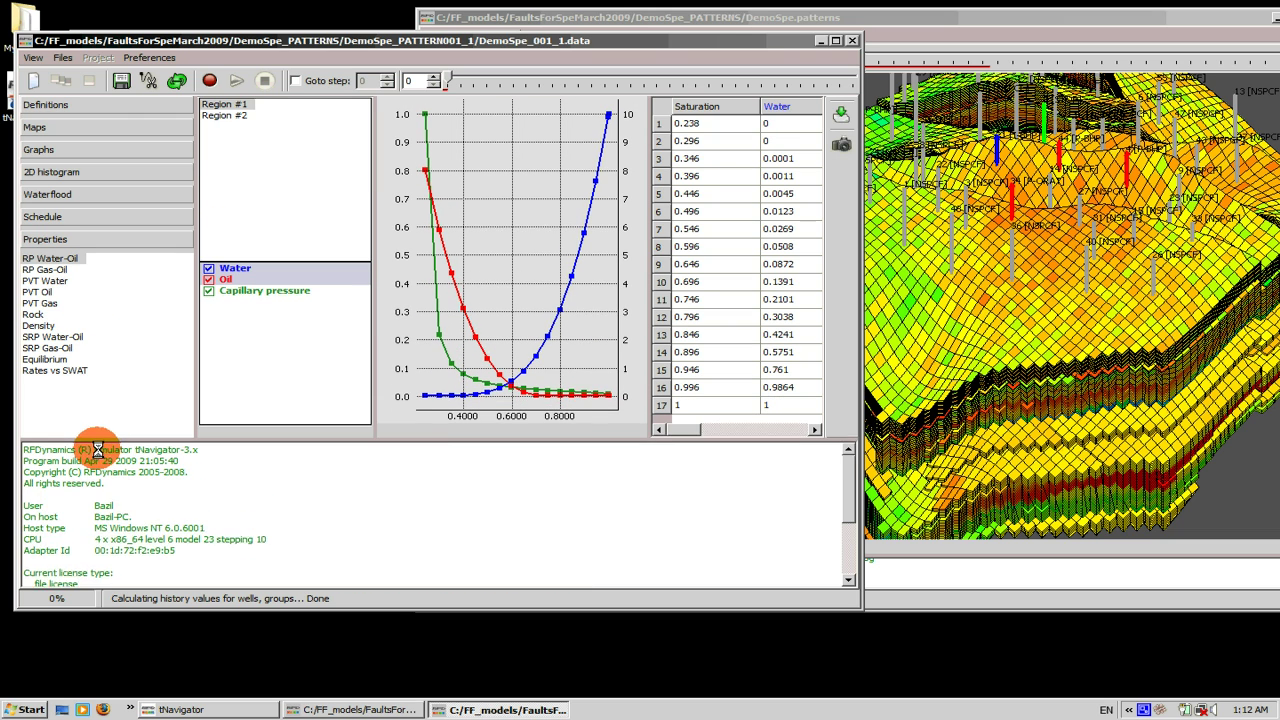
click(50, 258)
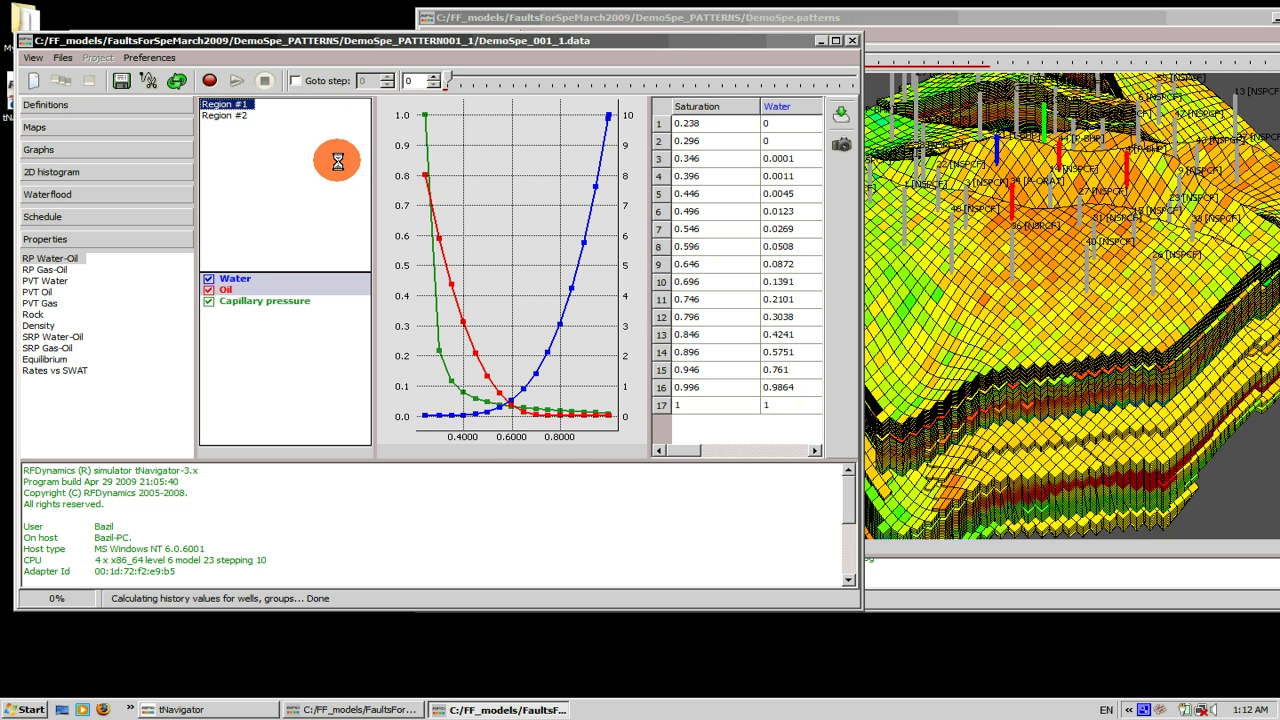
click(438, 240)
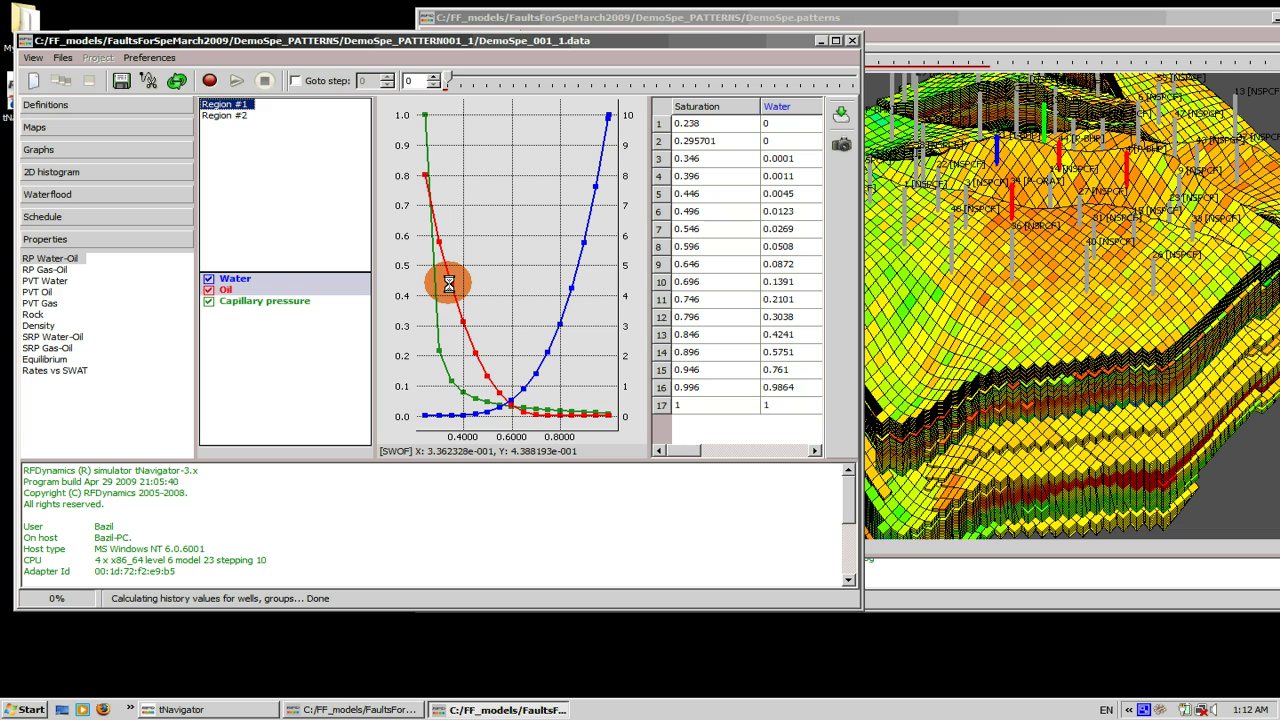
click(451, 293)
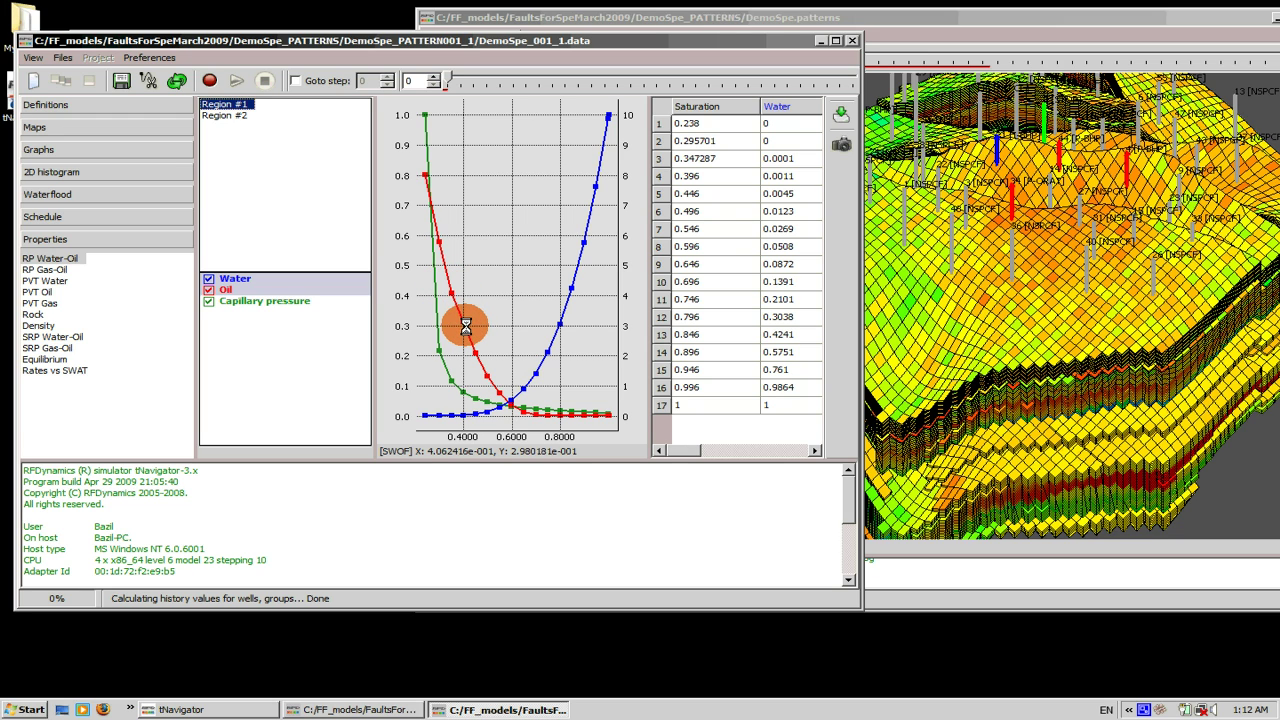
click(464, 328)
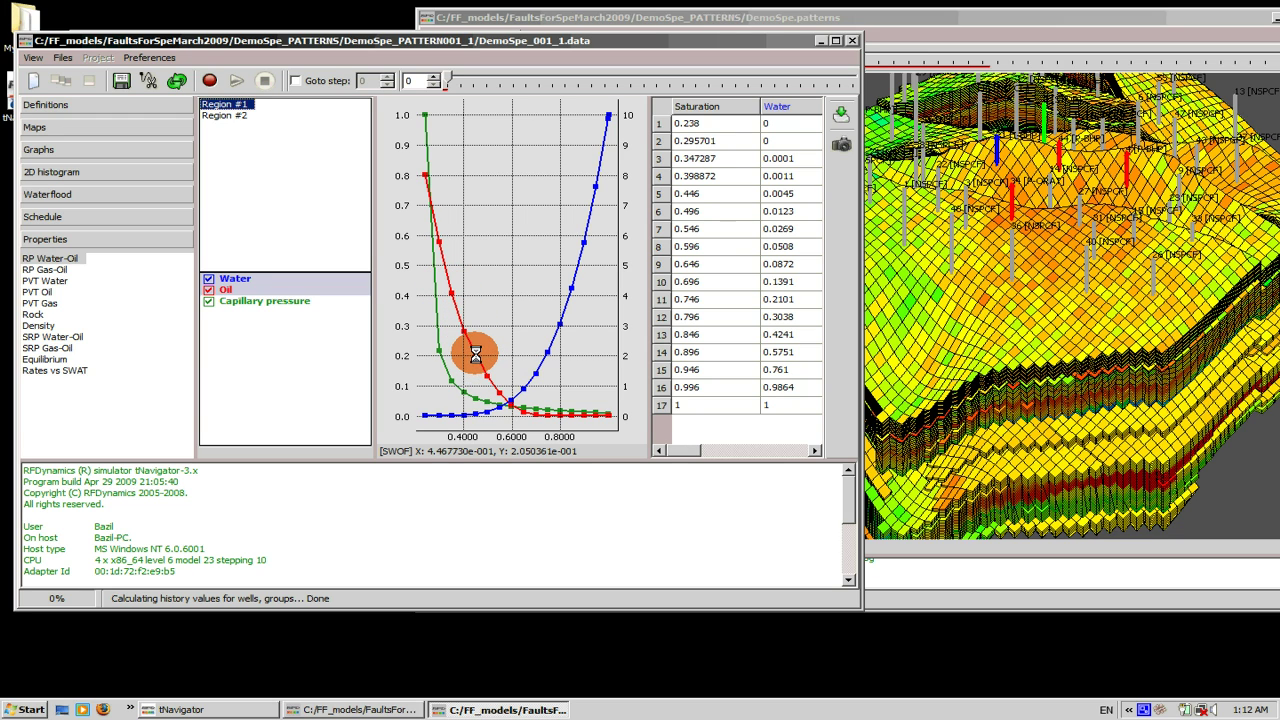
click(476, 362)
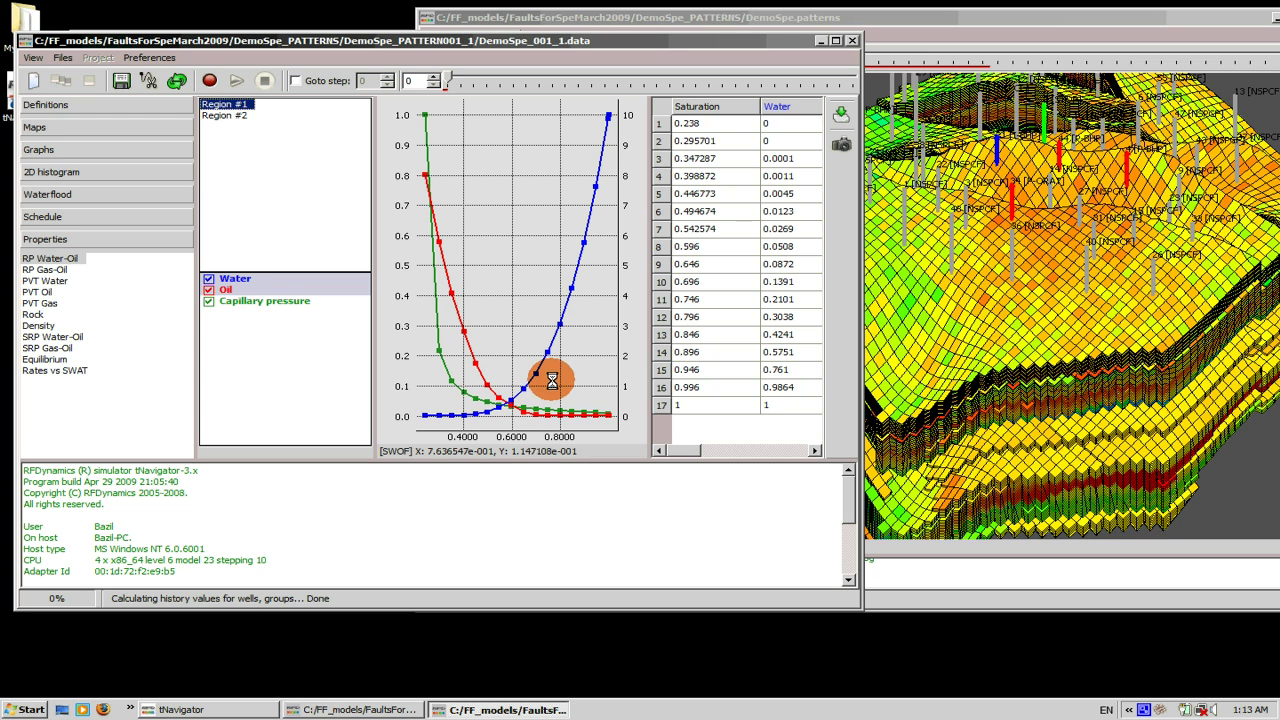
Save the edited DemoSpe_001_1.data model as user data with the Obfuscate model option enabled.
click(121, 80)
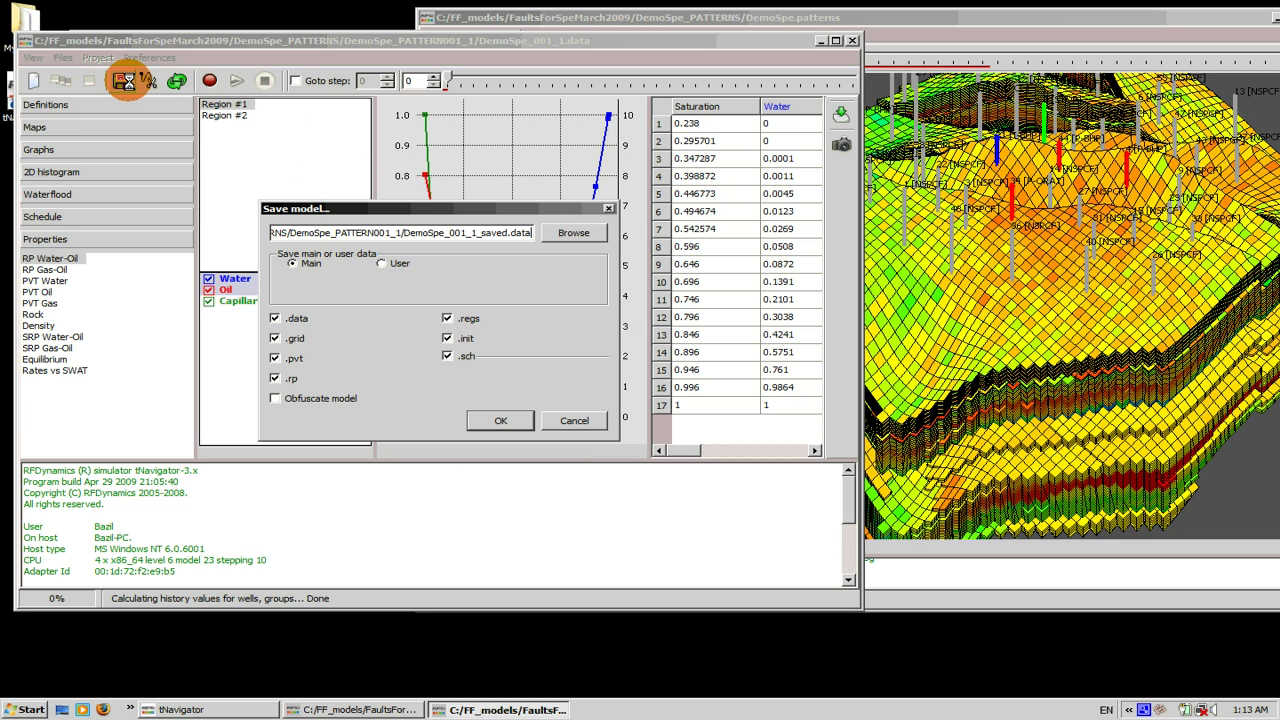
click(381, 263)
click(330, 399)
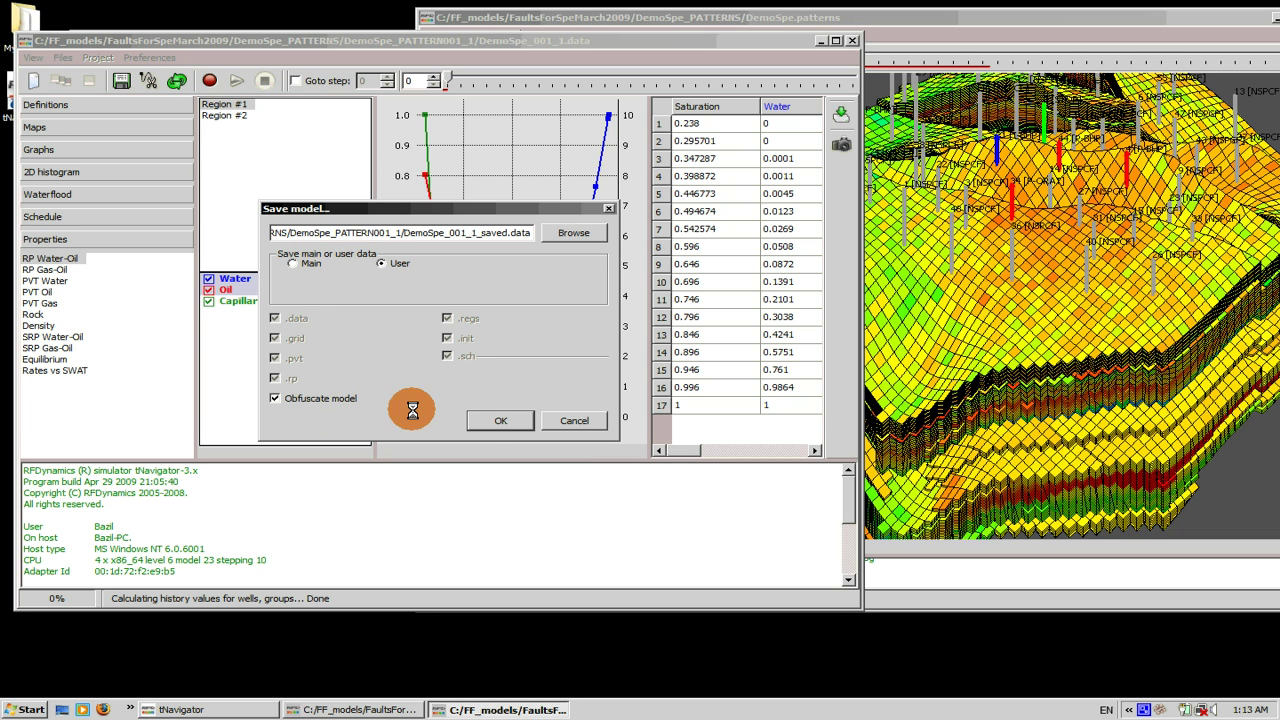
click(485, 420)
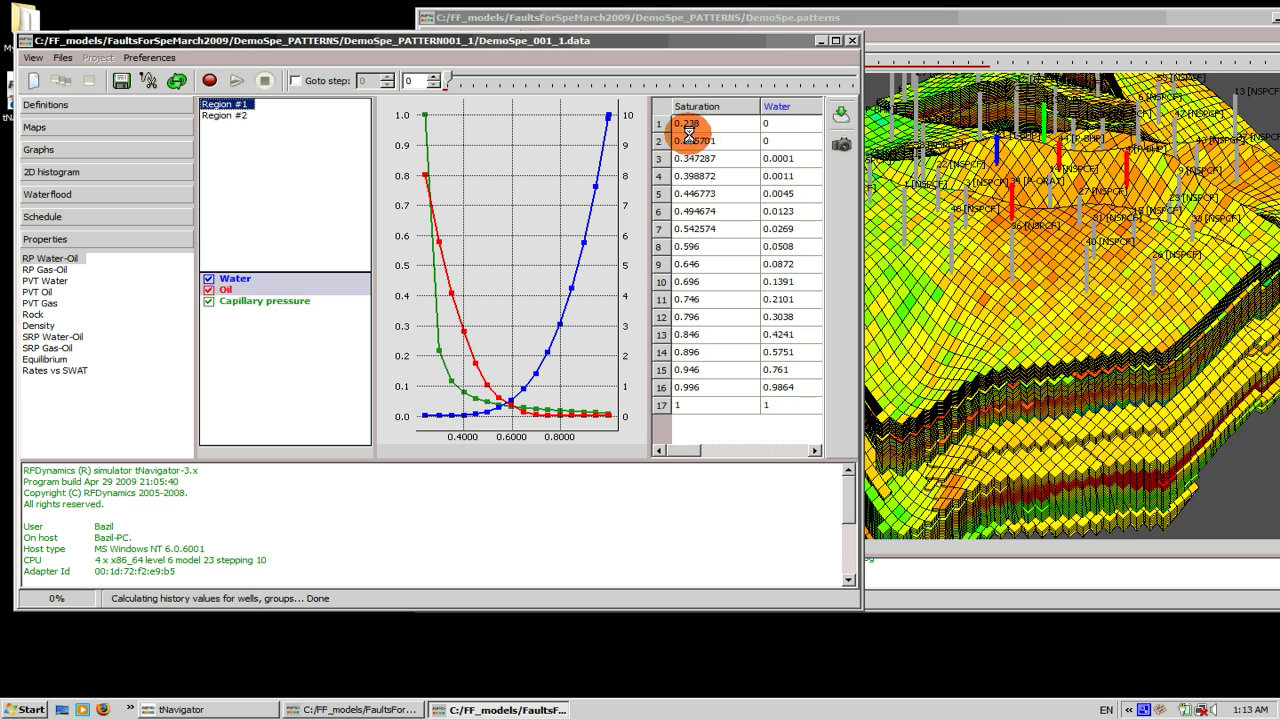
Open the second split model, DemoSpe_002_2.data, from the DemoSpe_PATTERN002_2 folder and display its DX map in 3D.
drag(754, 40, 730, 595)
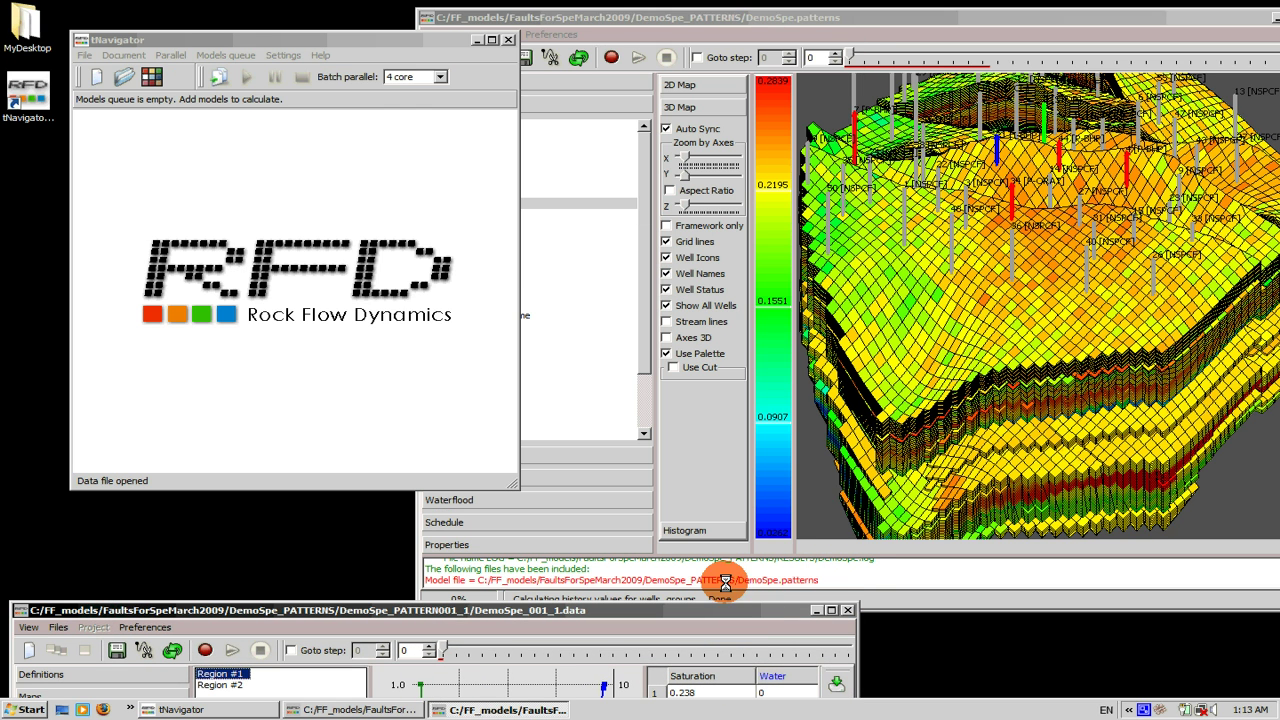
click(124, 76)
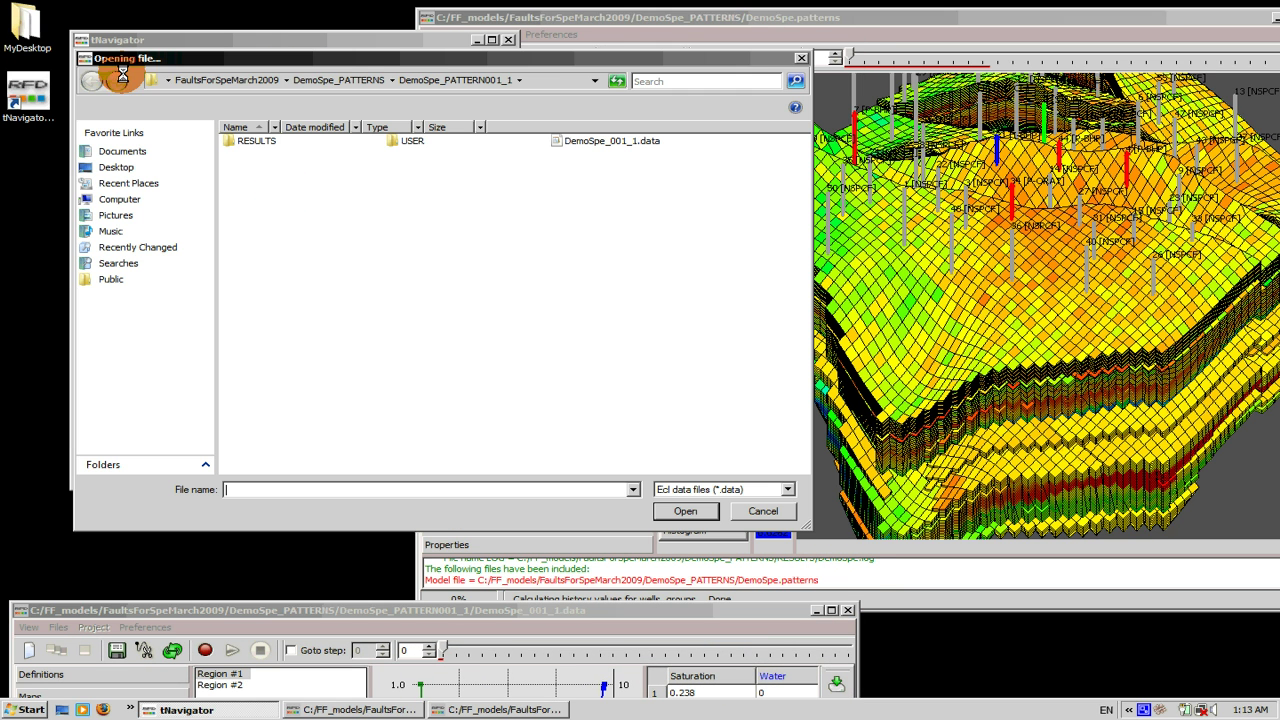
click(329, 78)
double_click(447, 140)
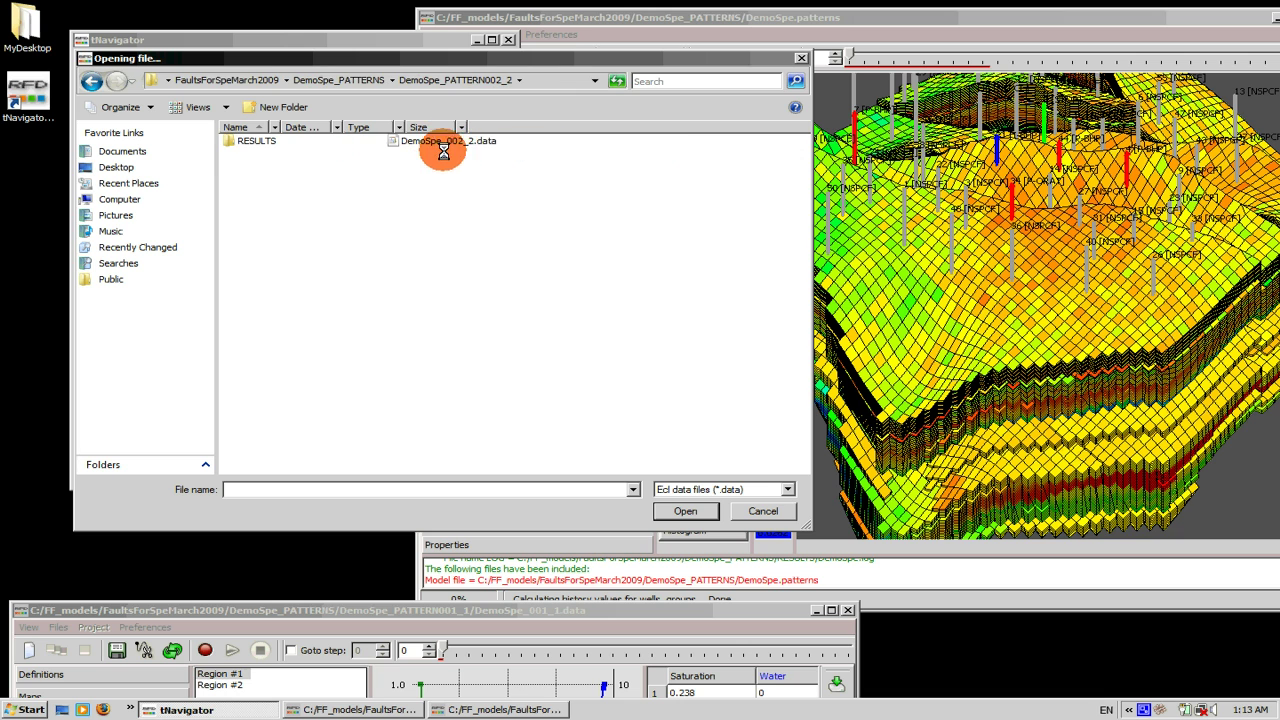
click(436, 141)
click(685, 510)
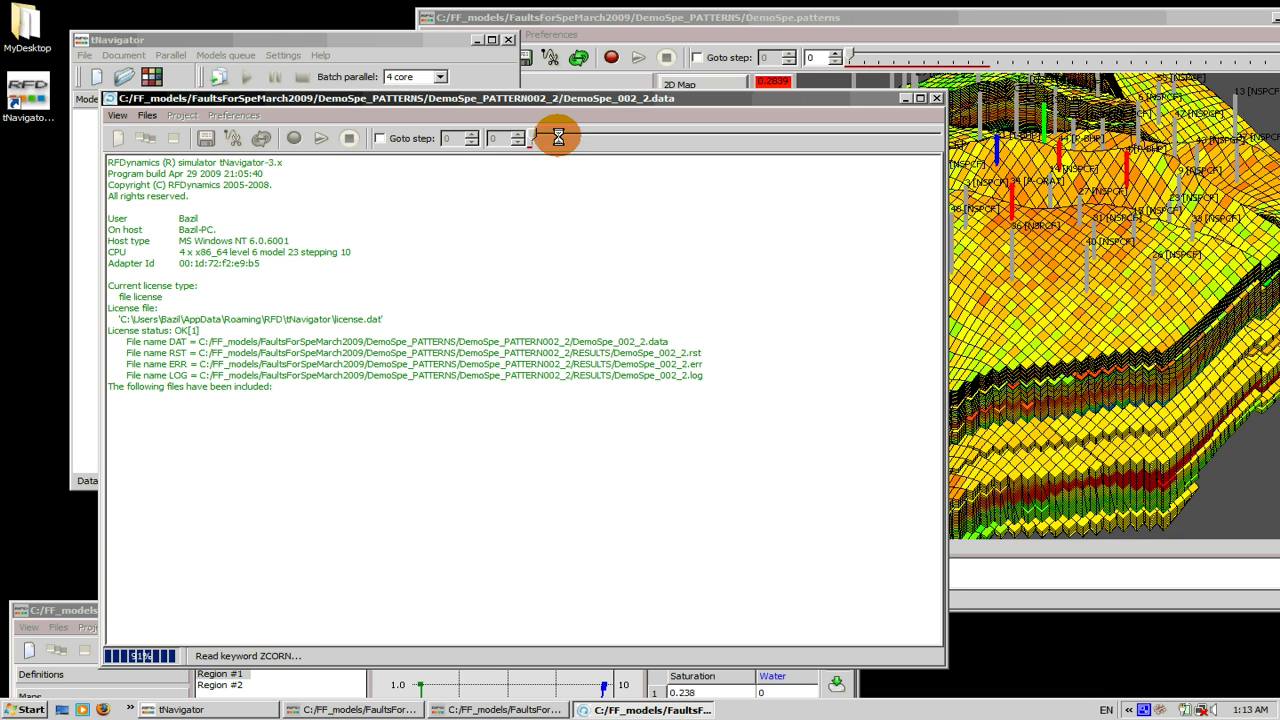
drag(529, 71, 448, 52)
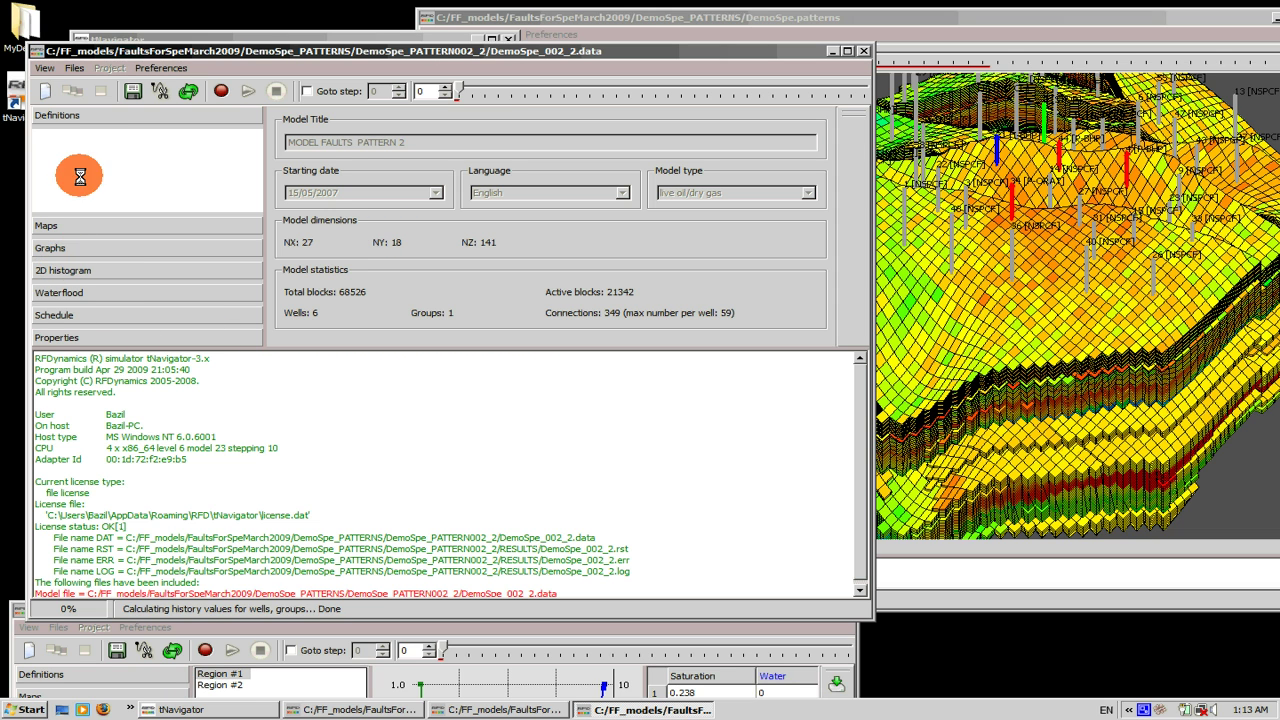
click(71, 225)
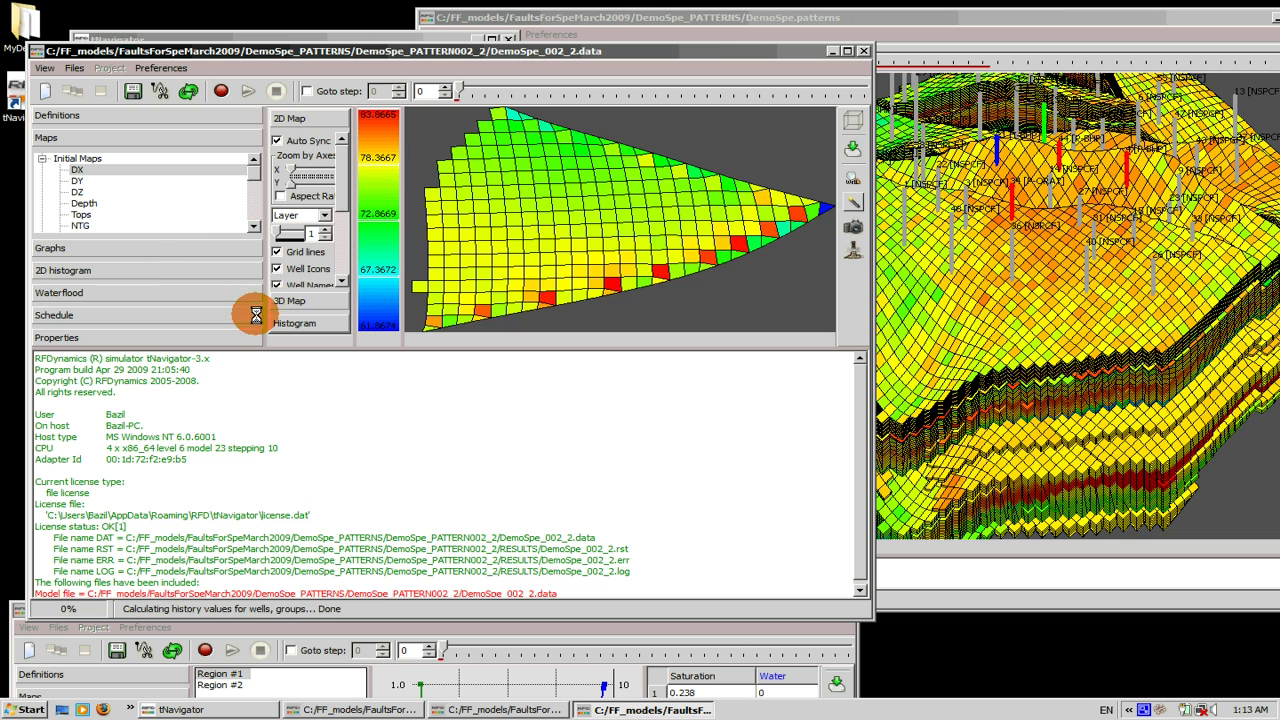
click(282, 301)
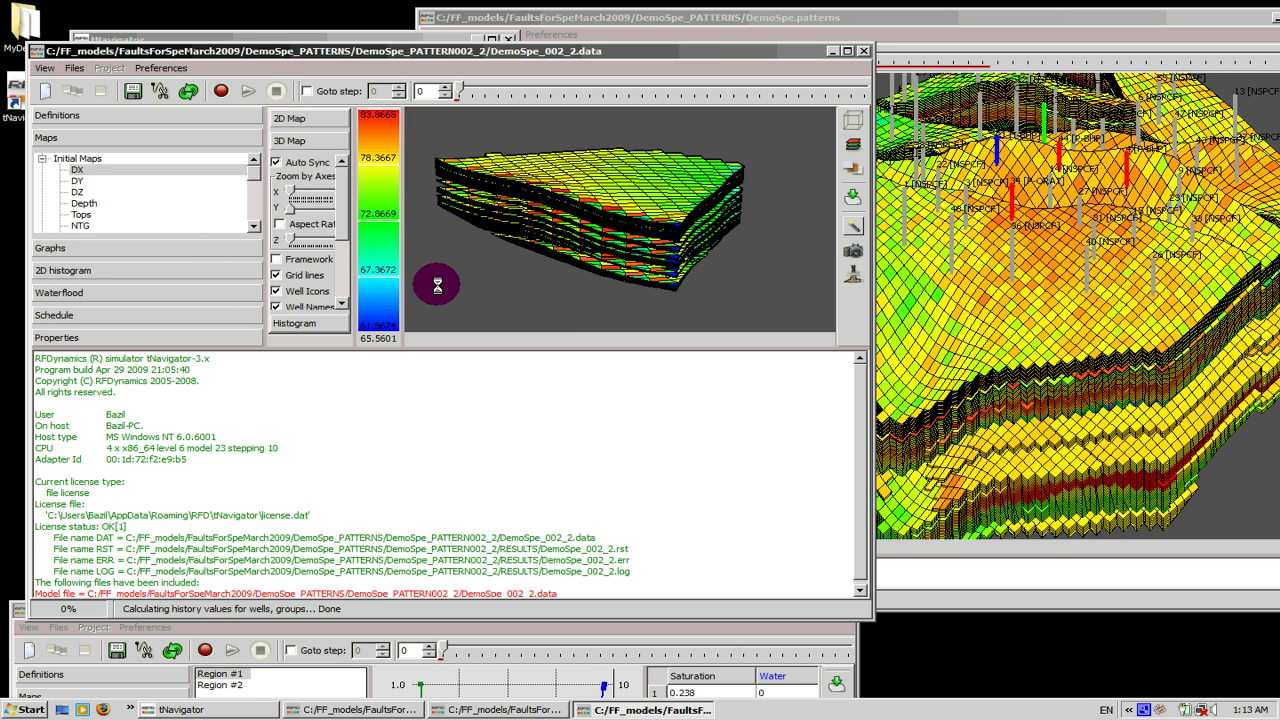
Adjust the Region #2 oil curve in the RP Gas-Oil properties at the points between about 0.10 and 0.30 saturation.
click(73, 337)
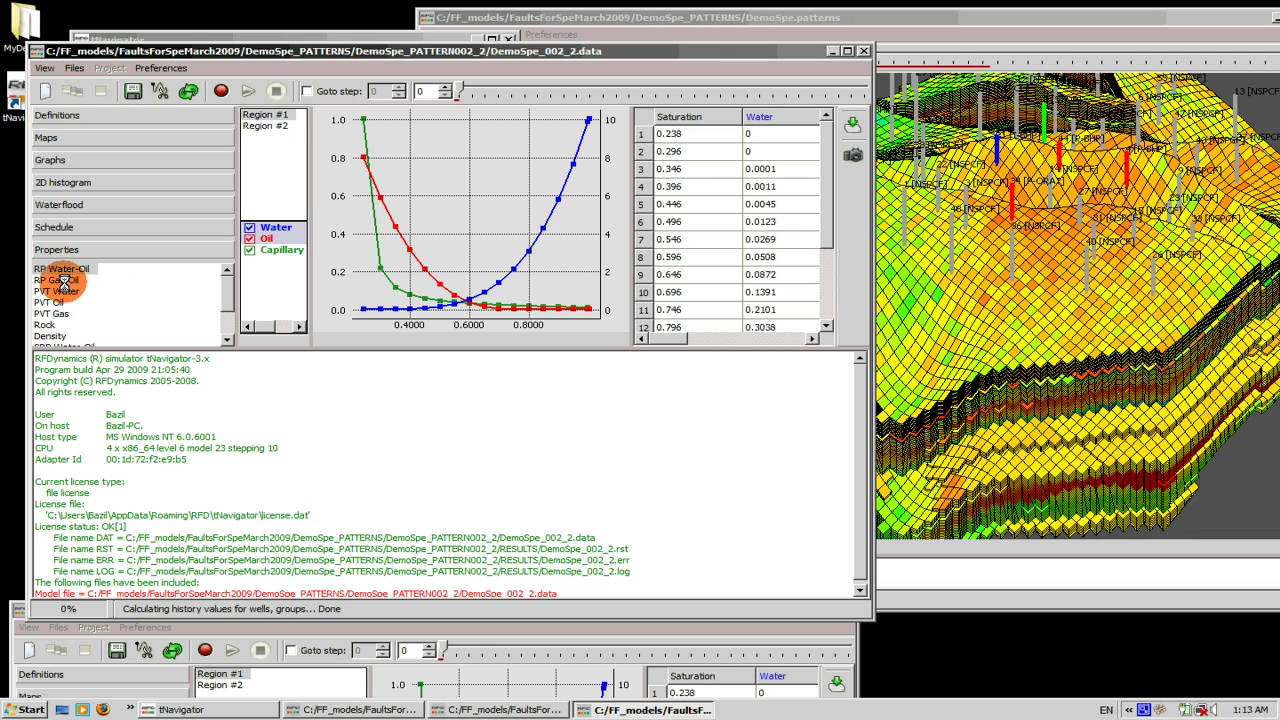
click(58, 280)
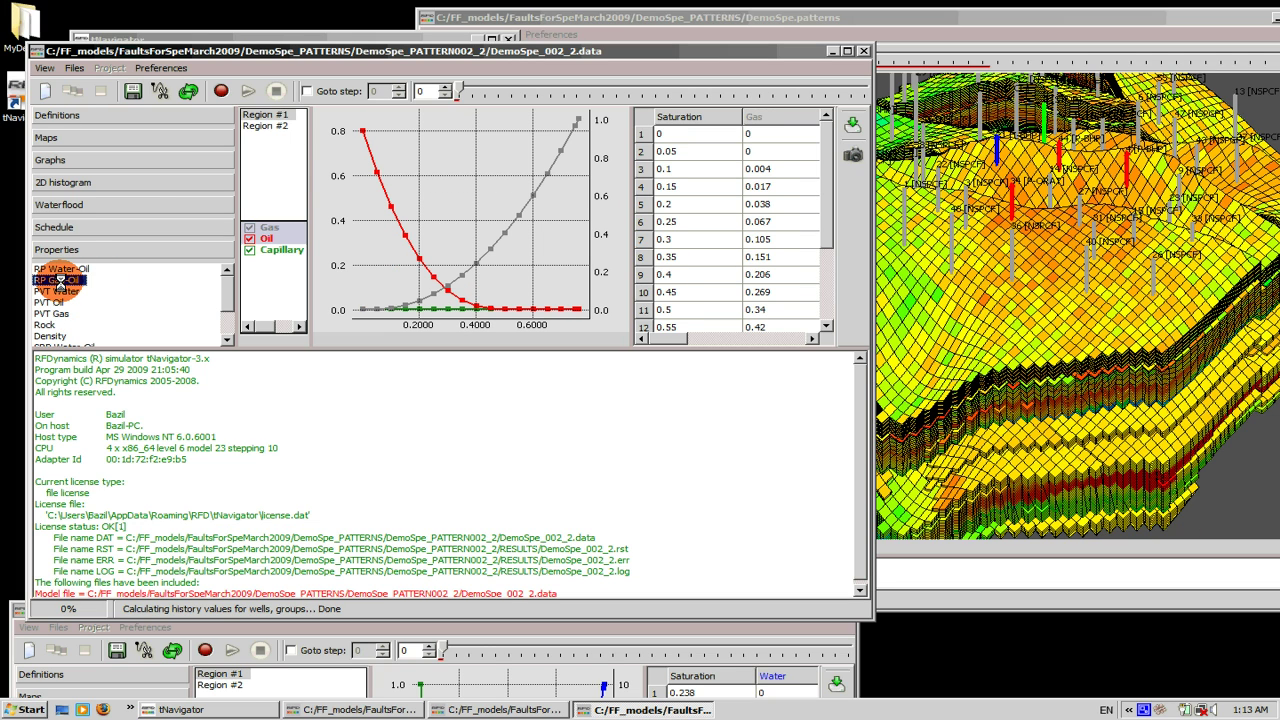
click(267, 125)
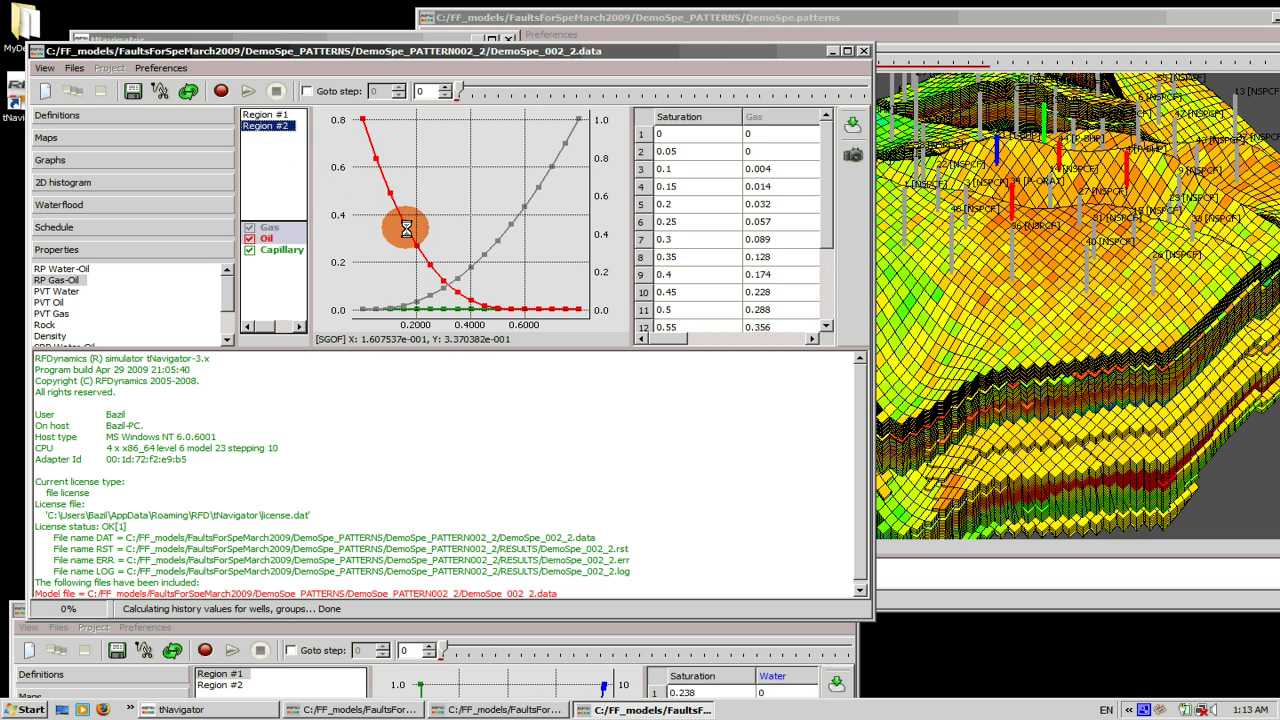
drag(390, 195, 494, 283)
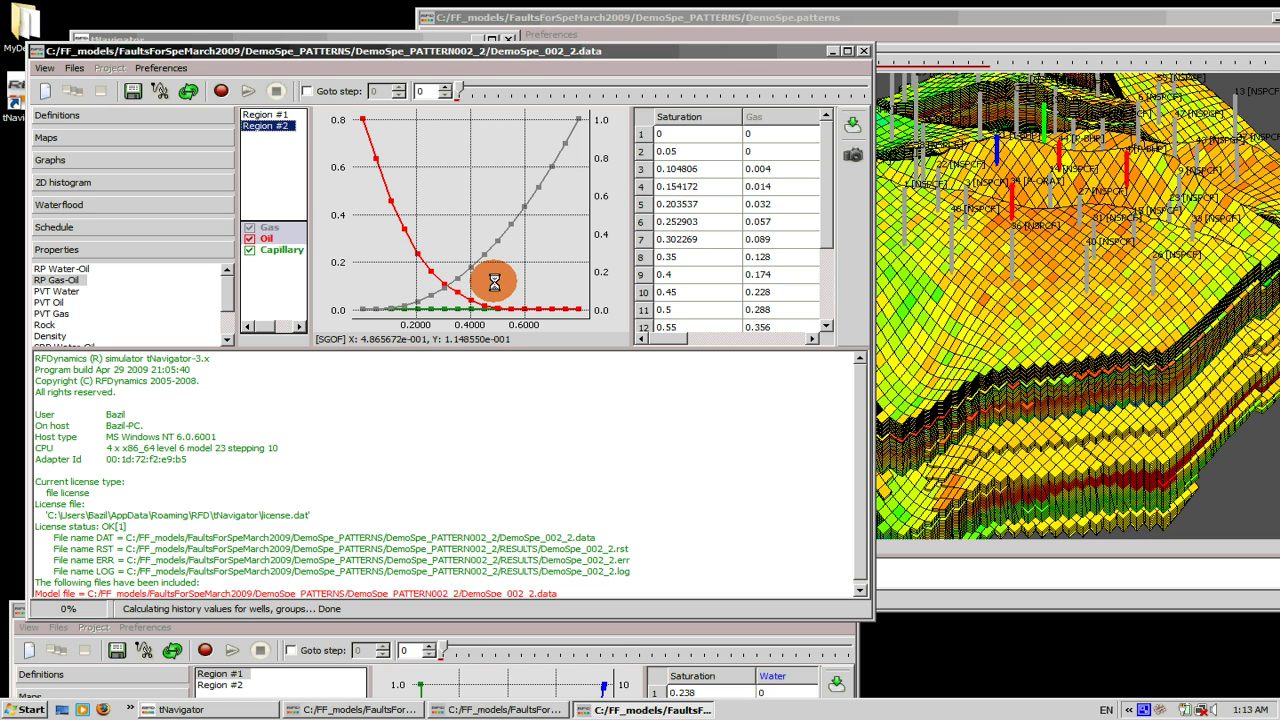
Save the edited DemoSpe_002_2.data model as user data.
click(132, 91)
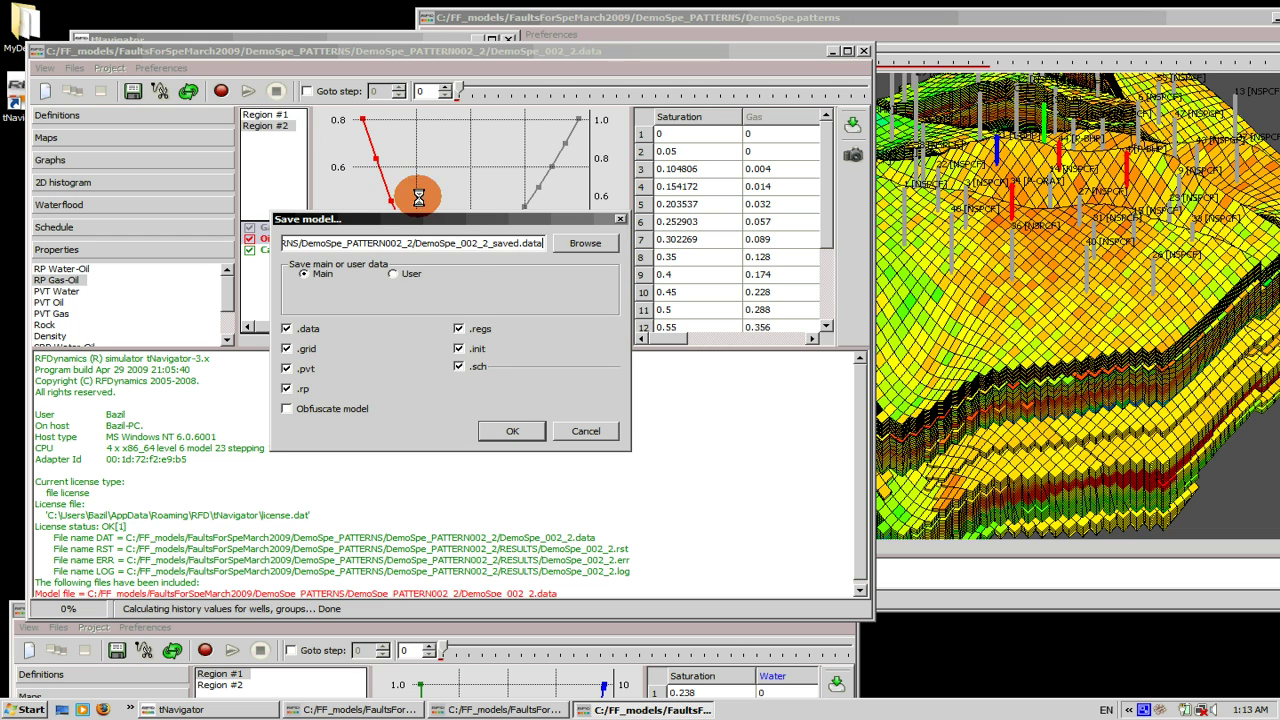
click(420, 275)
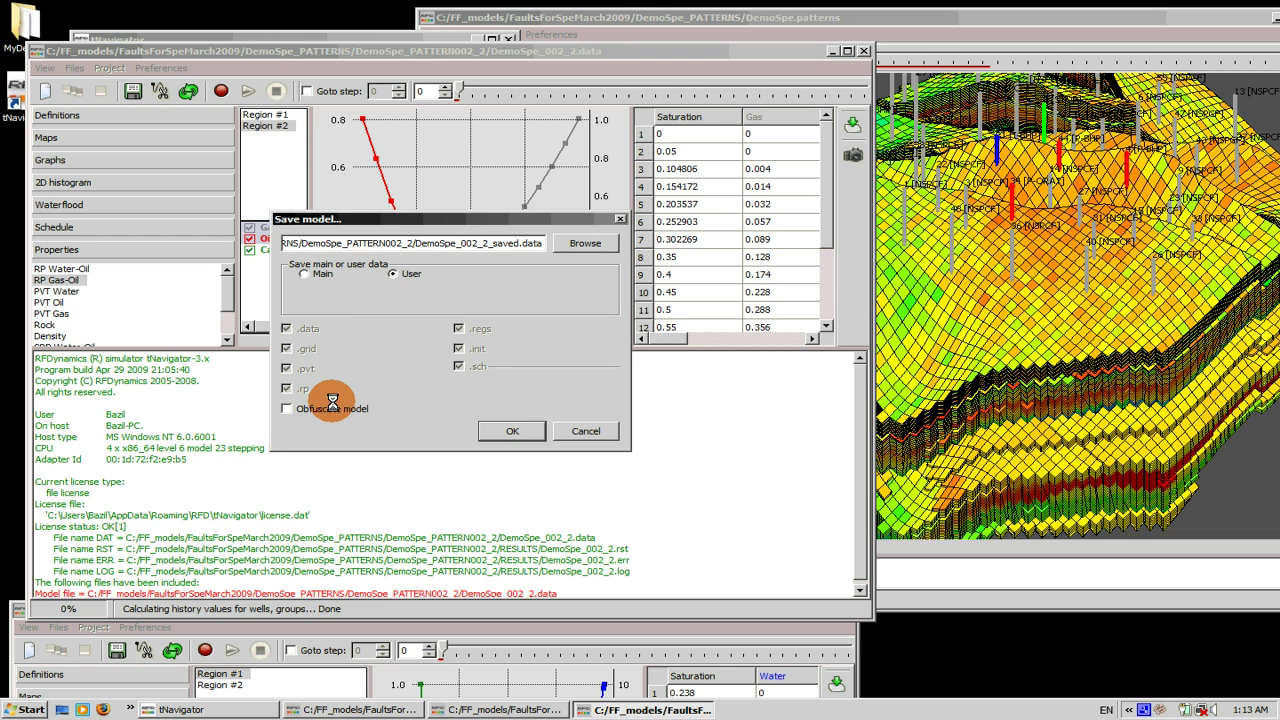
click(488, 426)
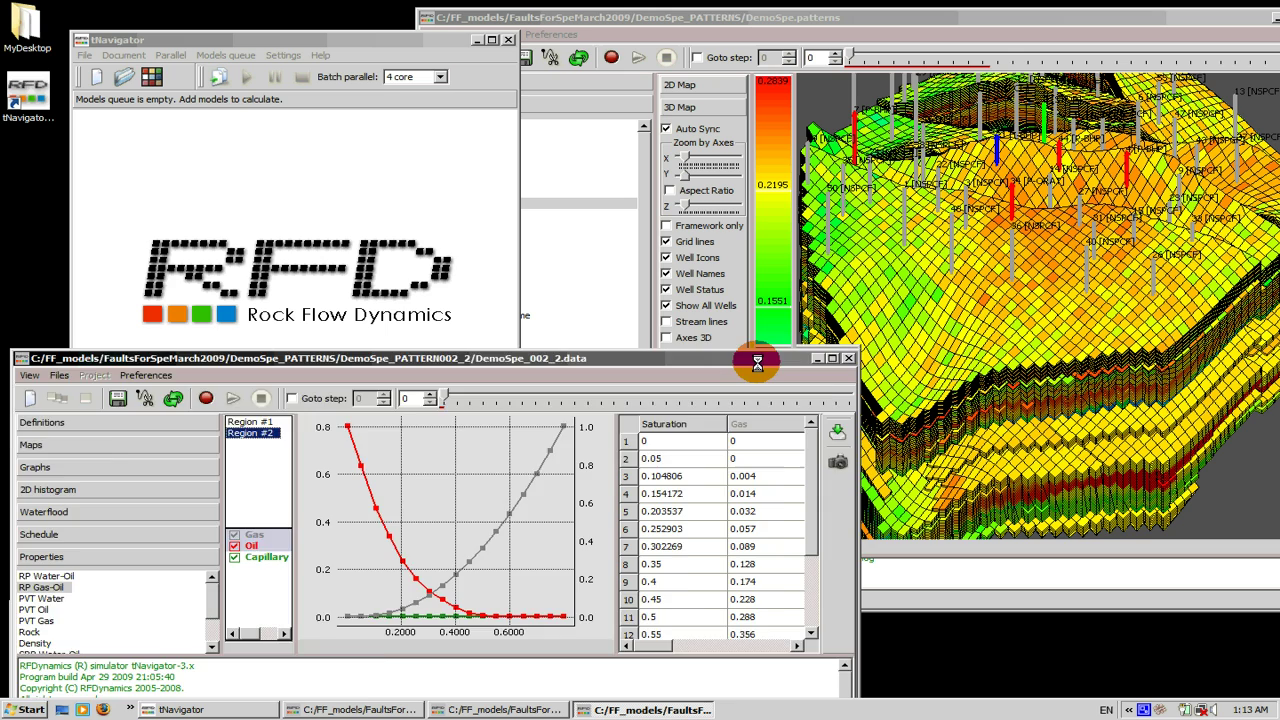
Open the third split model, DemoSpe_003_3.data, from the DemoSpe_PATTERN003_3 folder.
click(120, 78)
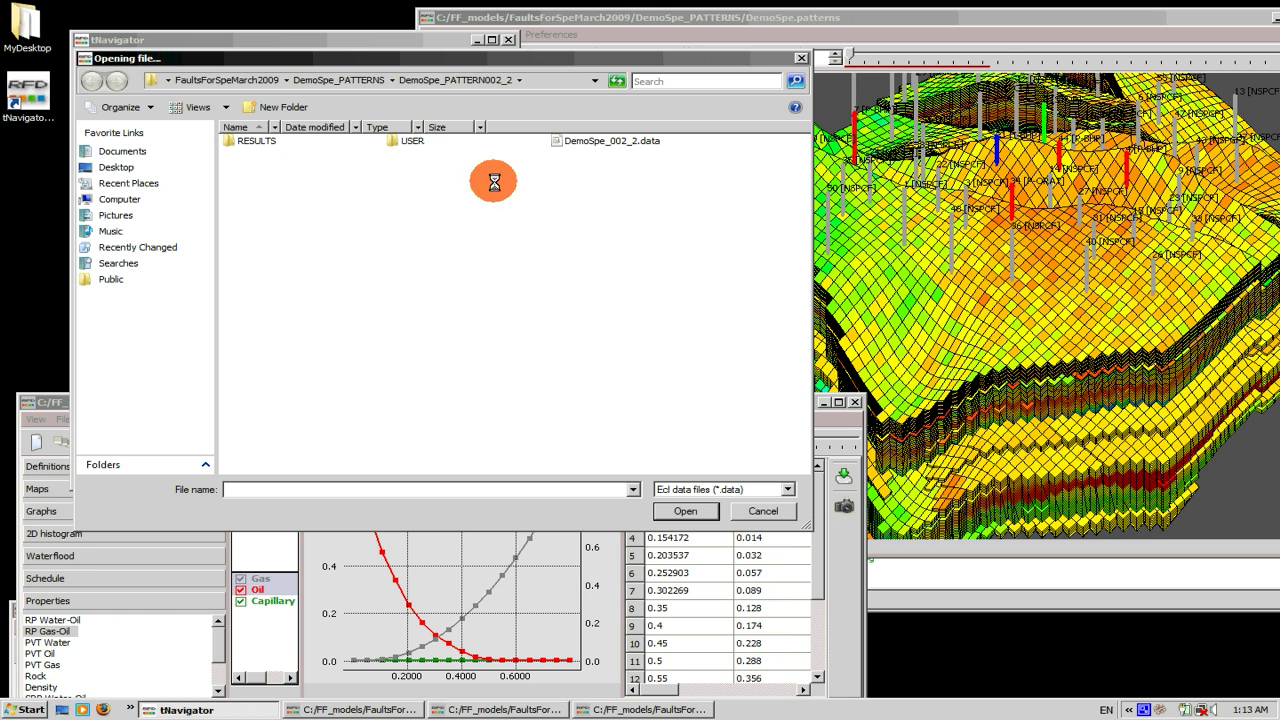
click(330, 81)
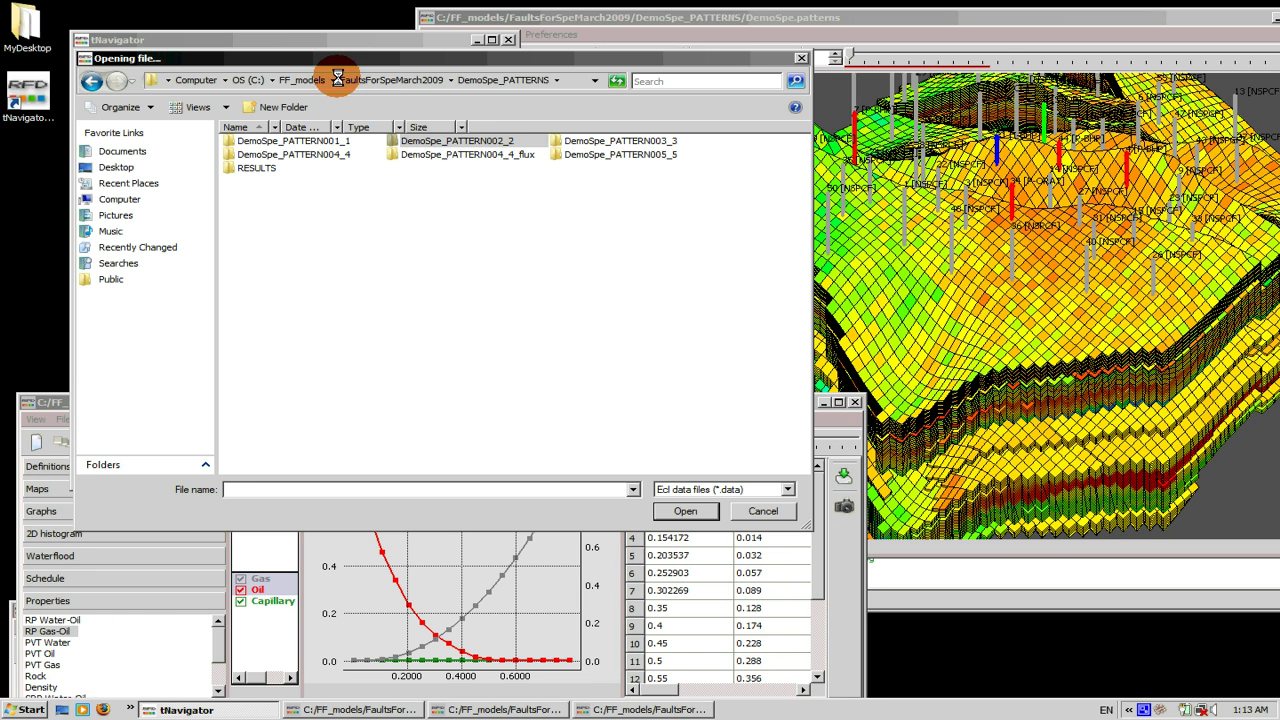
double_click(595, 141)
click(452, 141)
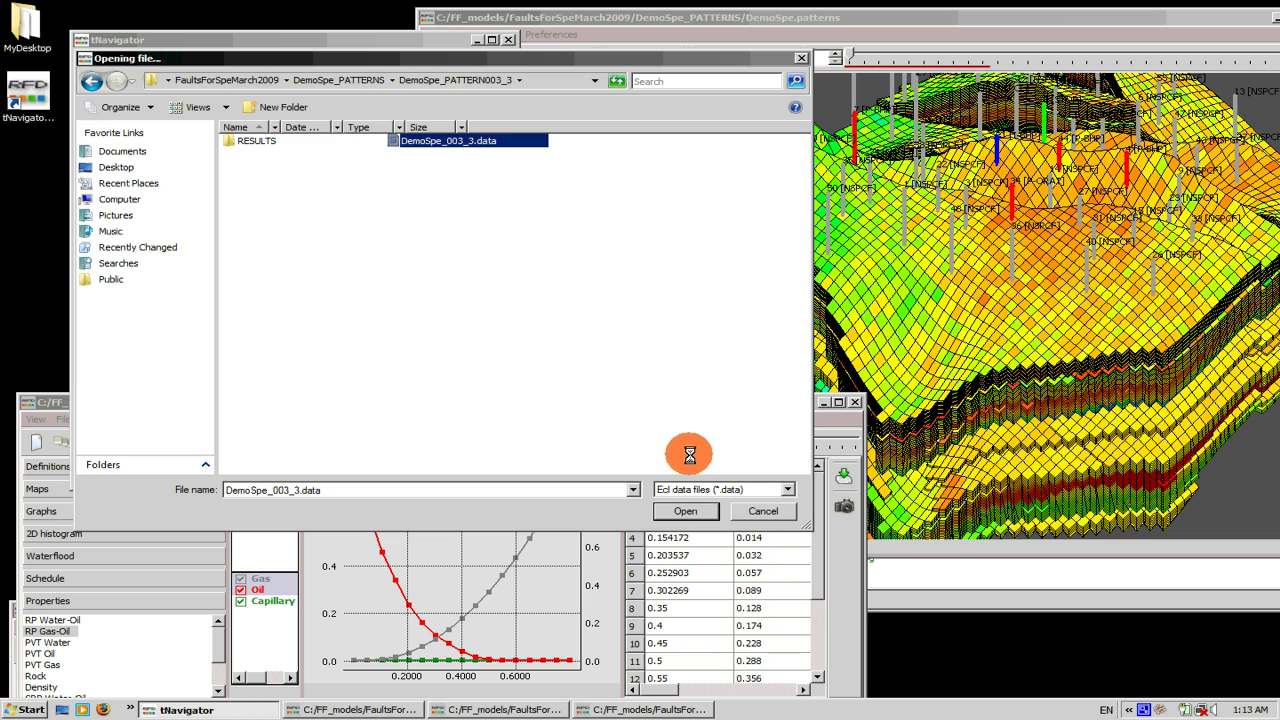
click(685, 511)
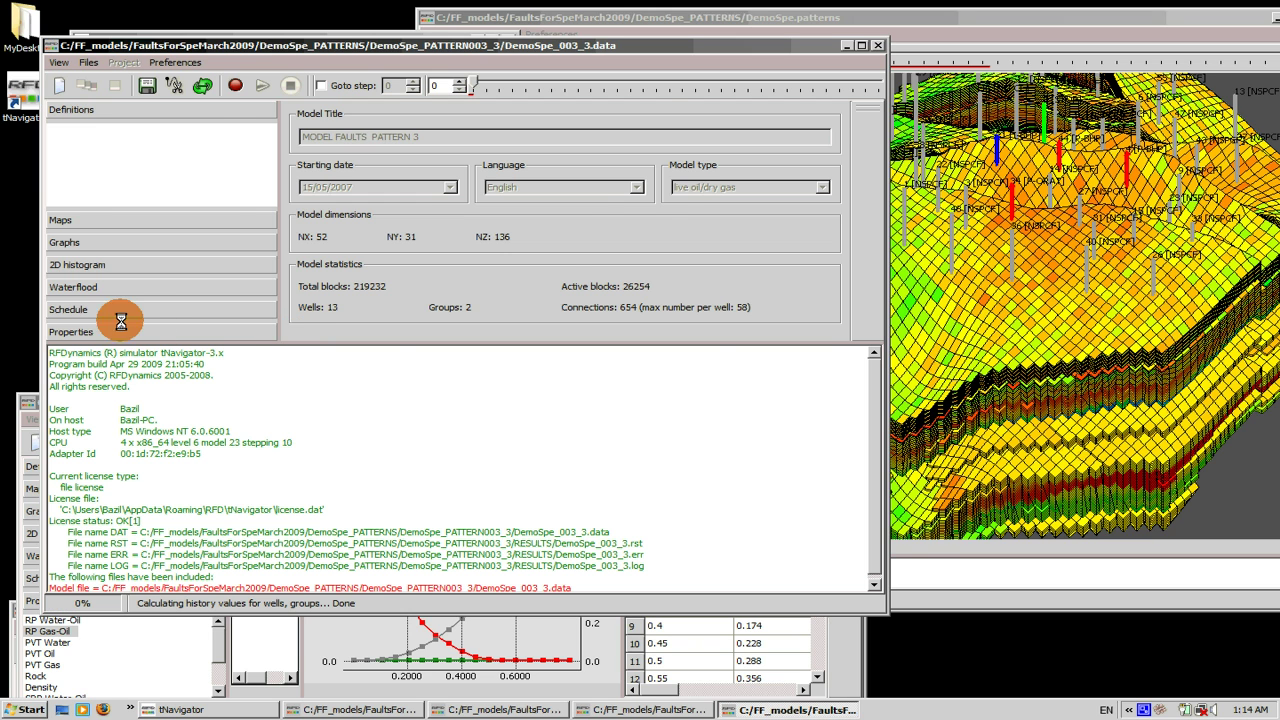
Shift the Region #1 viscosity curve points in the PVT Oil properties to pressures of about 14.9, 30.6 and 42.8.
click(70, 297)
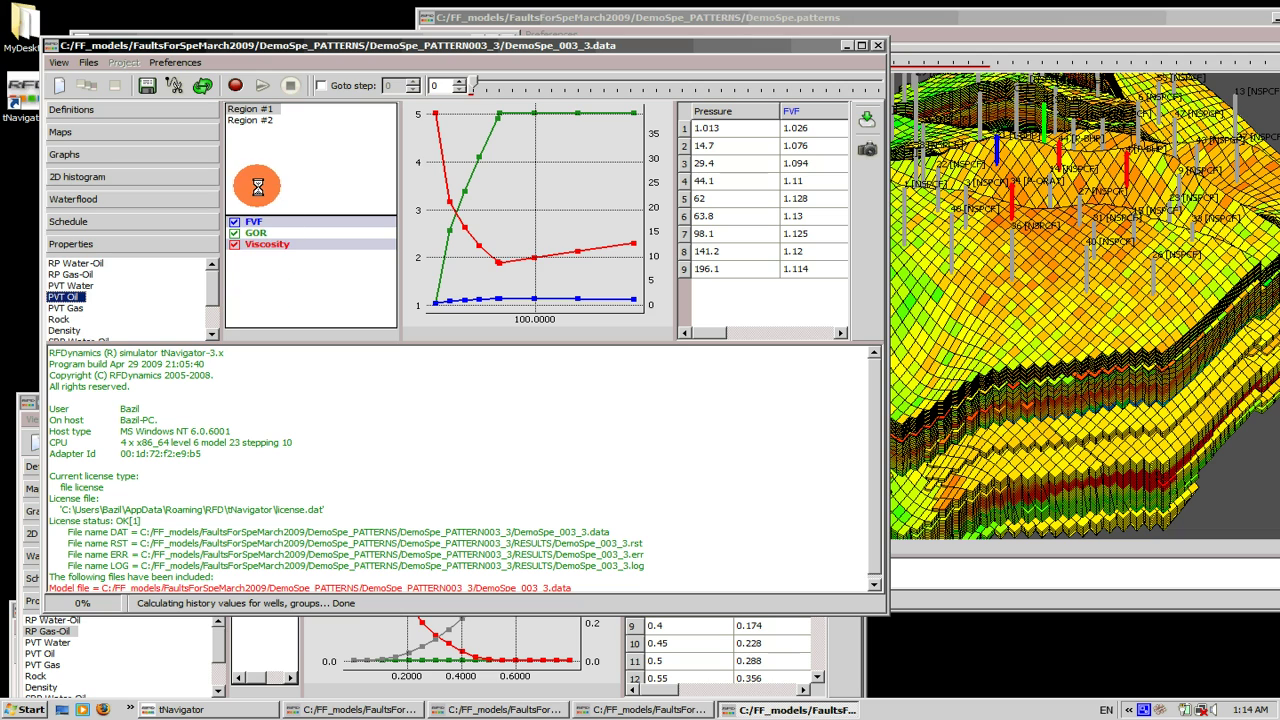
click(450, 198)
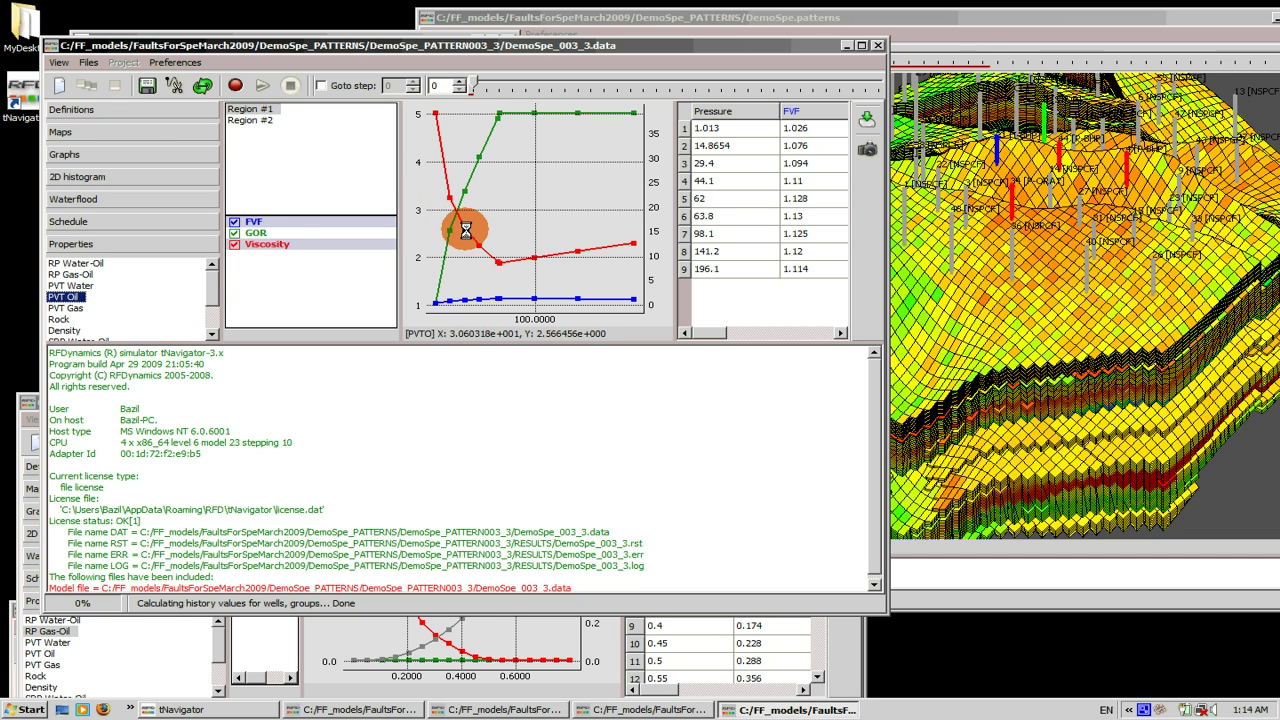
click(465, 226)
click(479, 244)
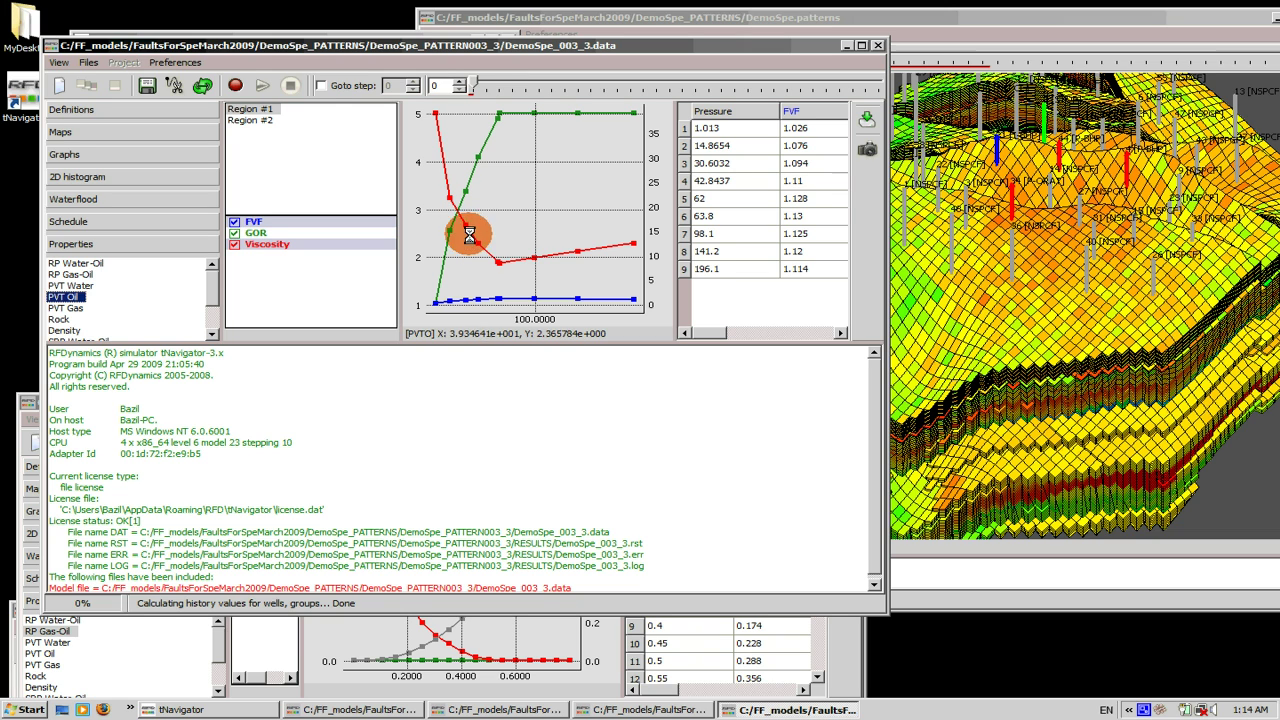
Save the edited DemoSpe_003_3.data model as user data with the Obfuscate model option enabled.
click(148, 85)
click(418, 266)
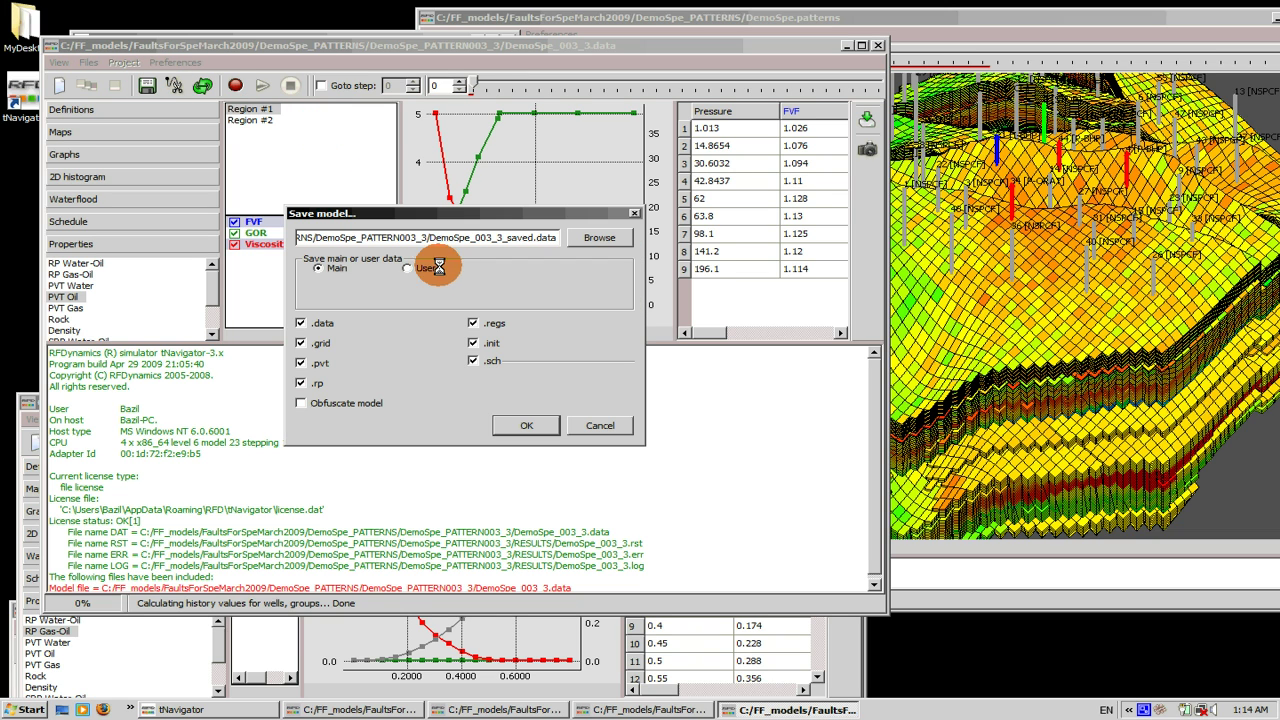
click(369, 404)
click(510, 424)
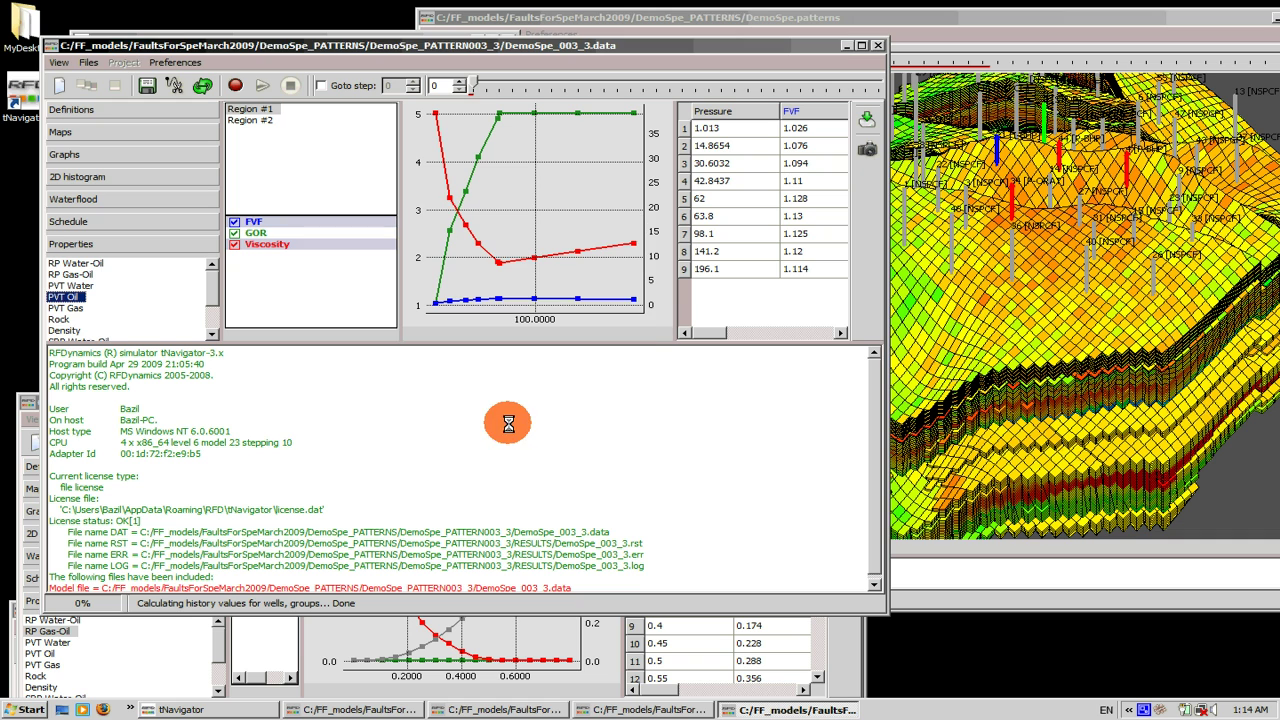
Open the fourth split model, DemoSpe_004_4.data, from the DemoSpe_PATTERN004_4 folder and move its window clear of the others.
drag(696, 46, 657, 286)
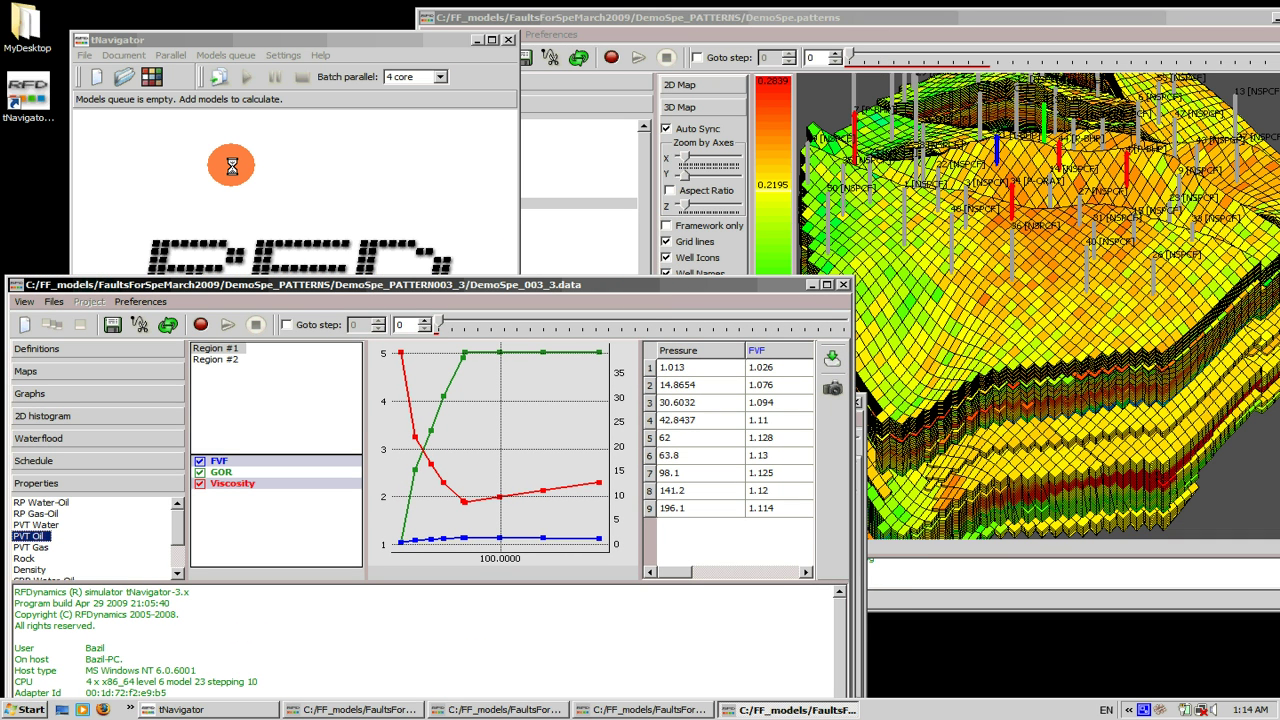
click(128, 78)
click(386, 79)
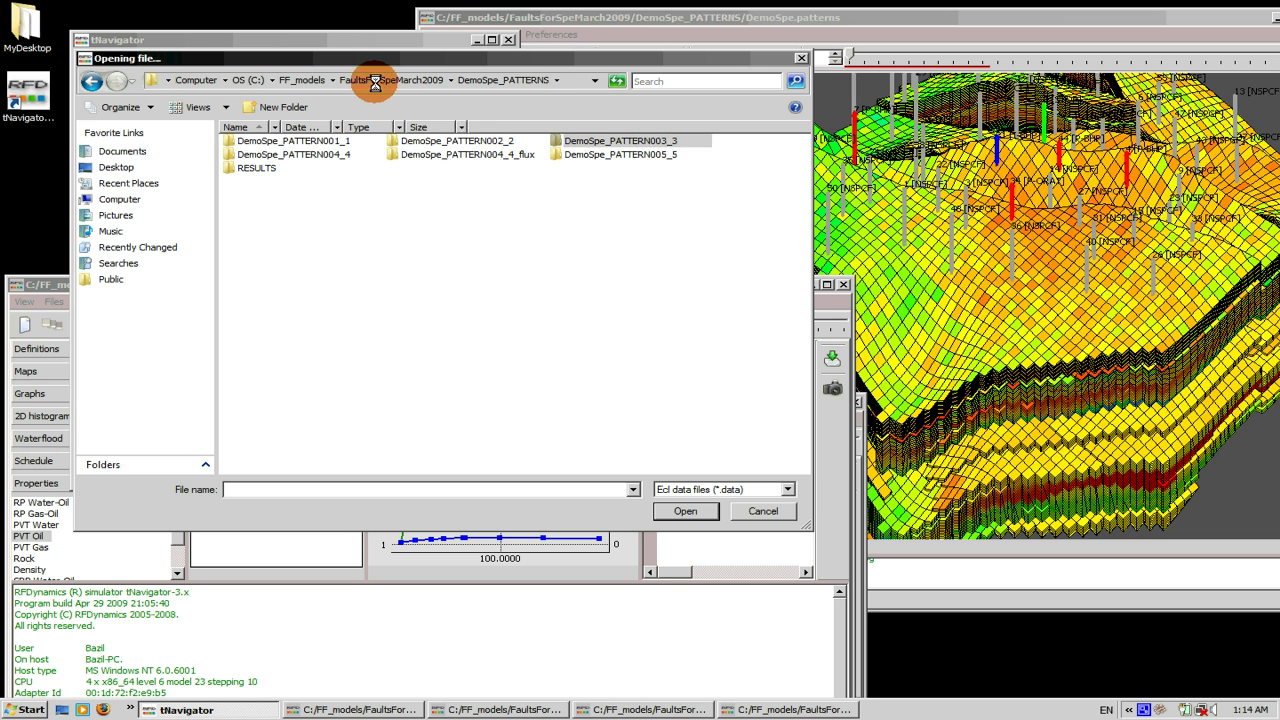
click(338, 155)
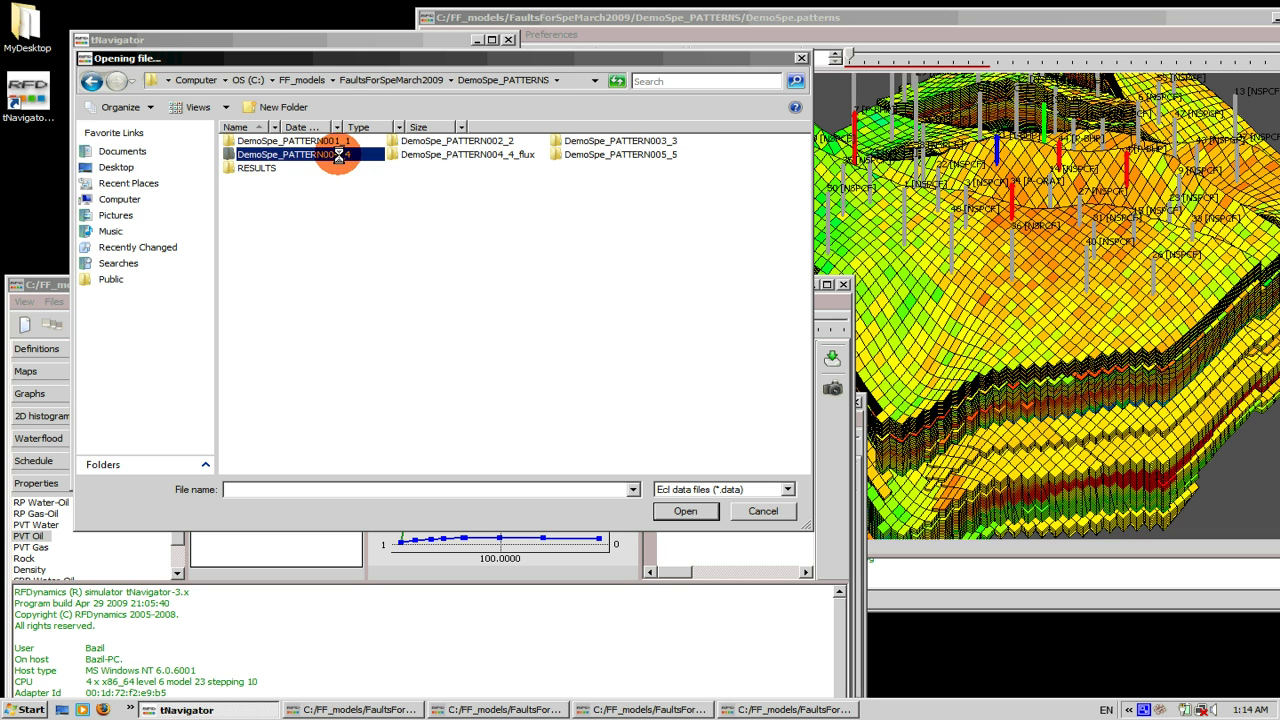
double_click(338, 155)
click(415, 142)
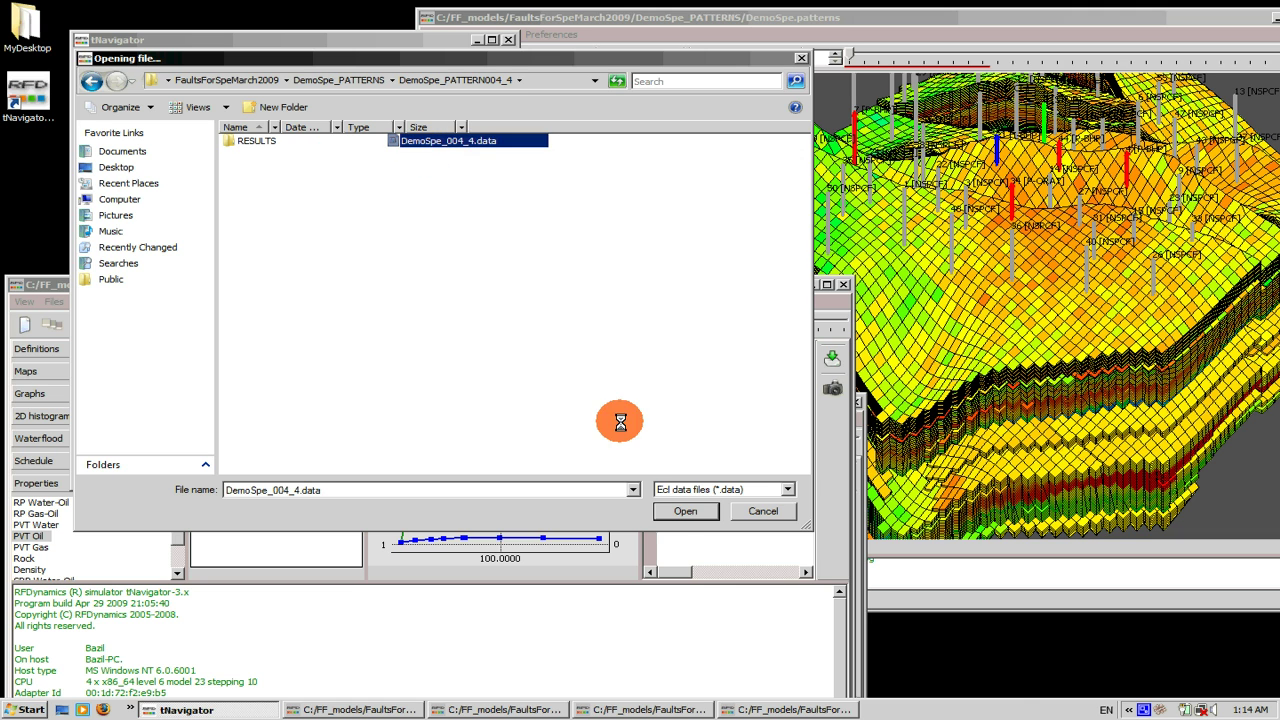
click(685, 511)
drag(491, 163, 360, 38)
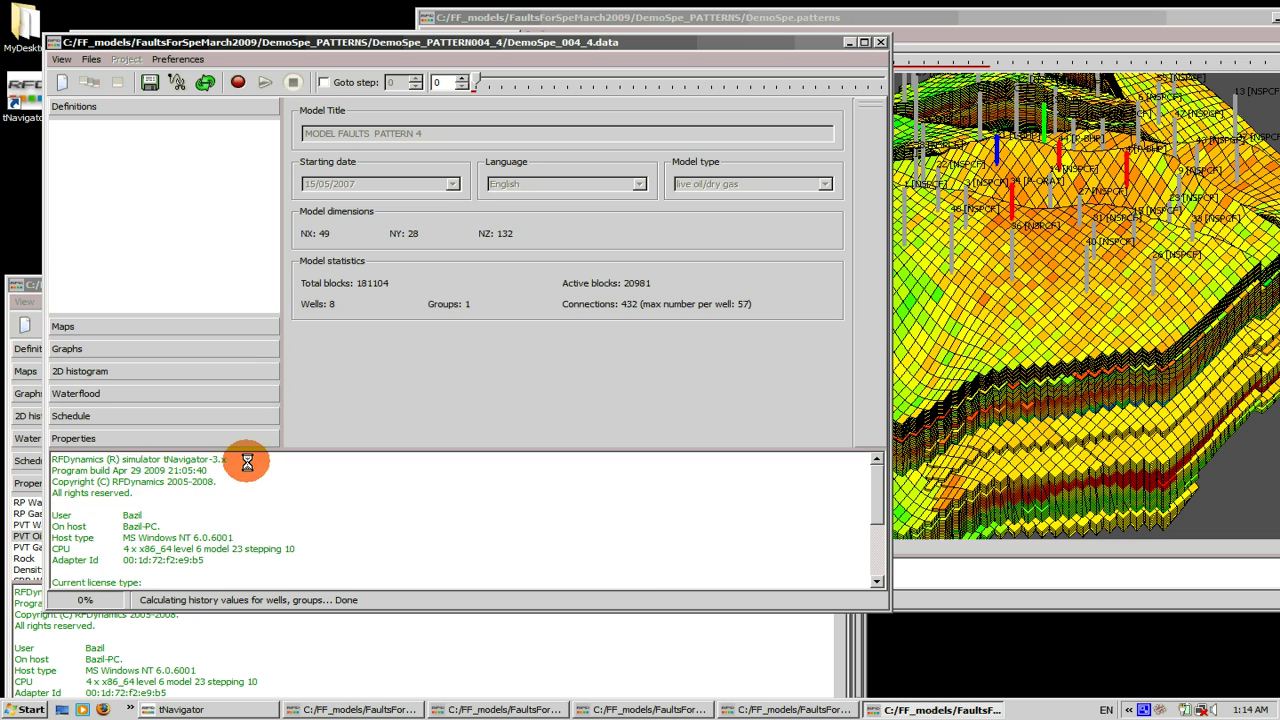
Display the fourth split model's DX map in 2D as a Sum over layers with all wells shown.
click(183, 360)
click(302, 205)
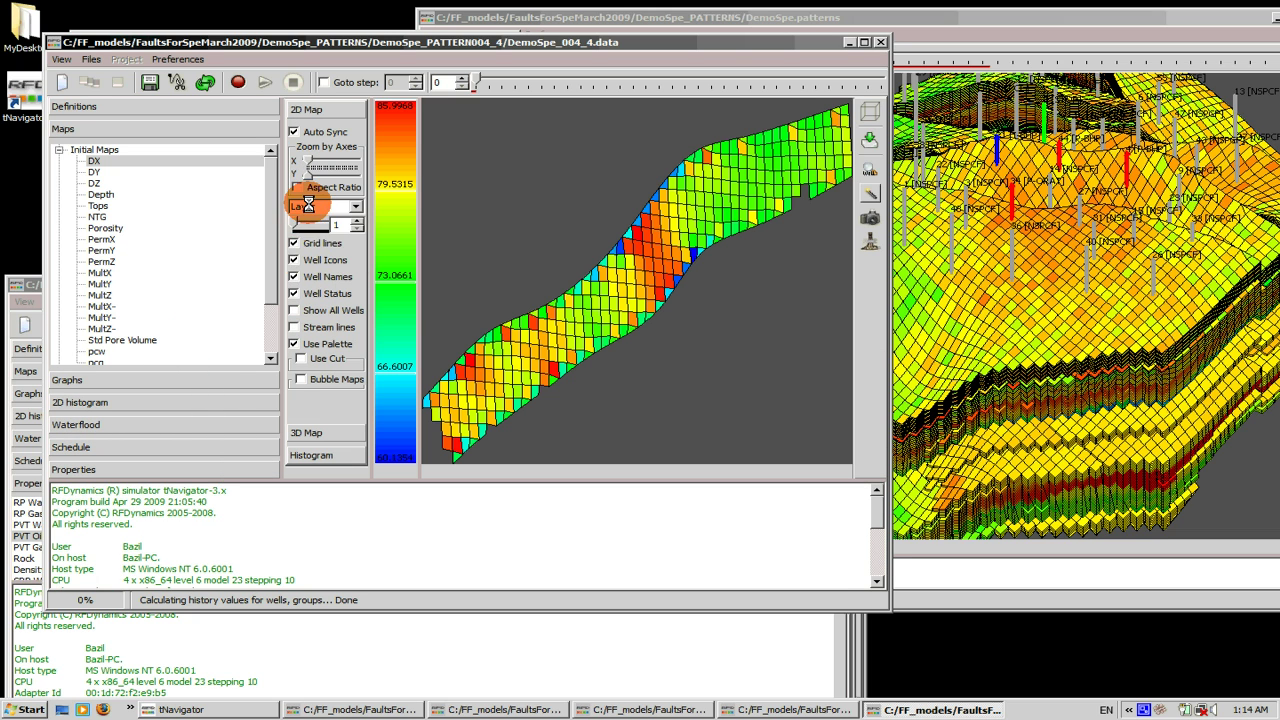
click(350, 234)
click(294, 290)
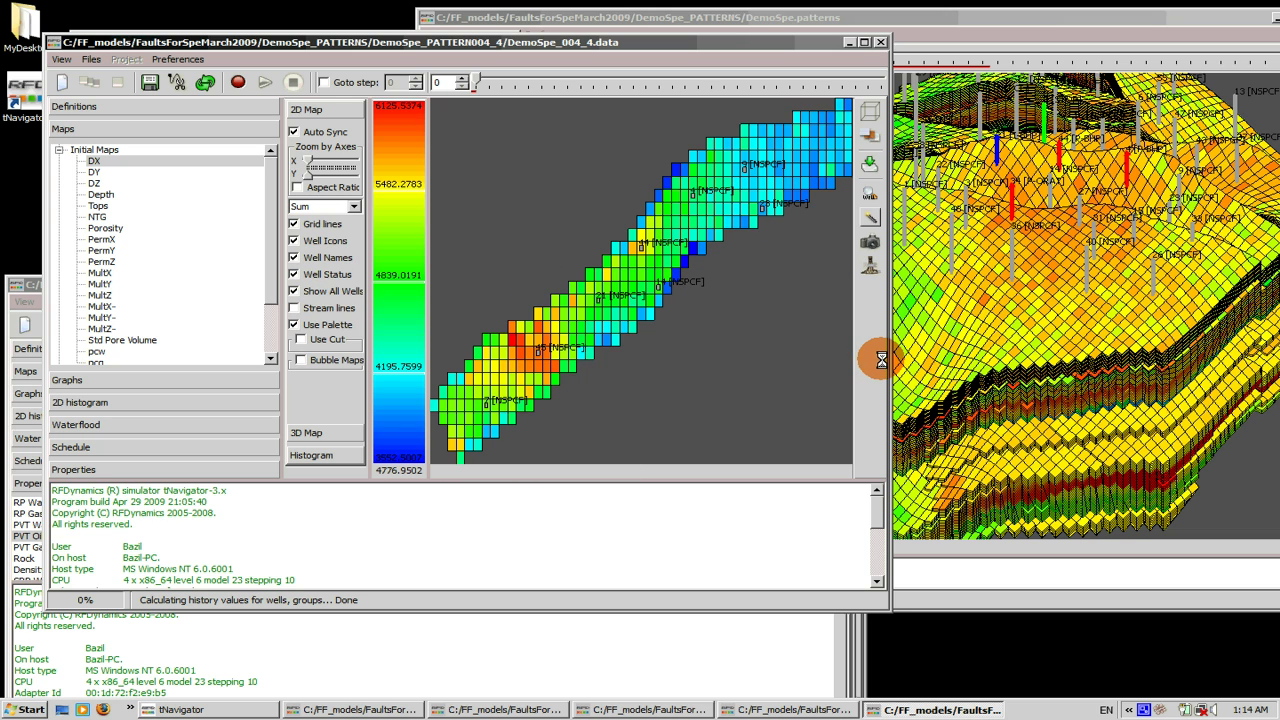
Widen the fourth split model's window, choose well pattern as the well creation mode, and set the pattern dimensions to 5 x 5.
drag(890, 358, 997, 352)
click(978, 265)
click(428, 331)
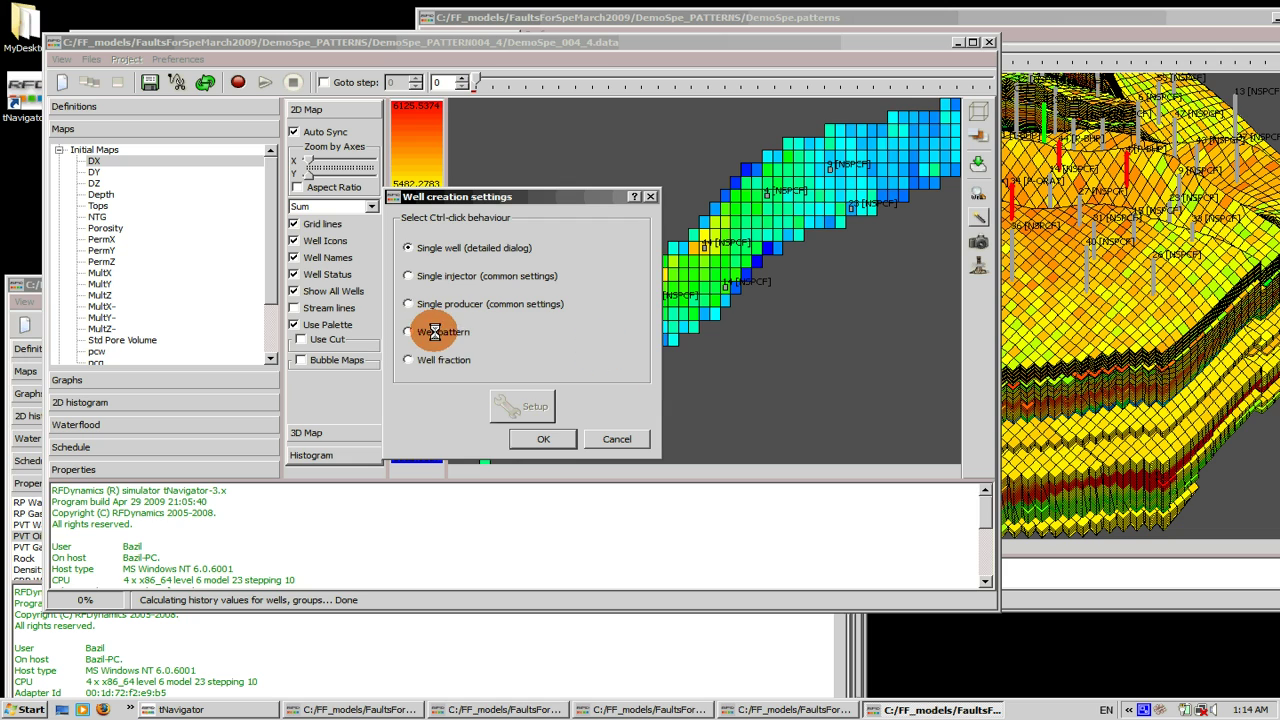
click(510, 405)
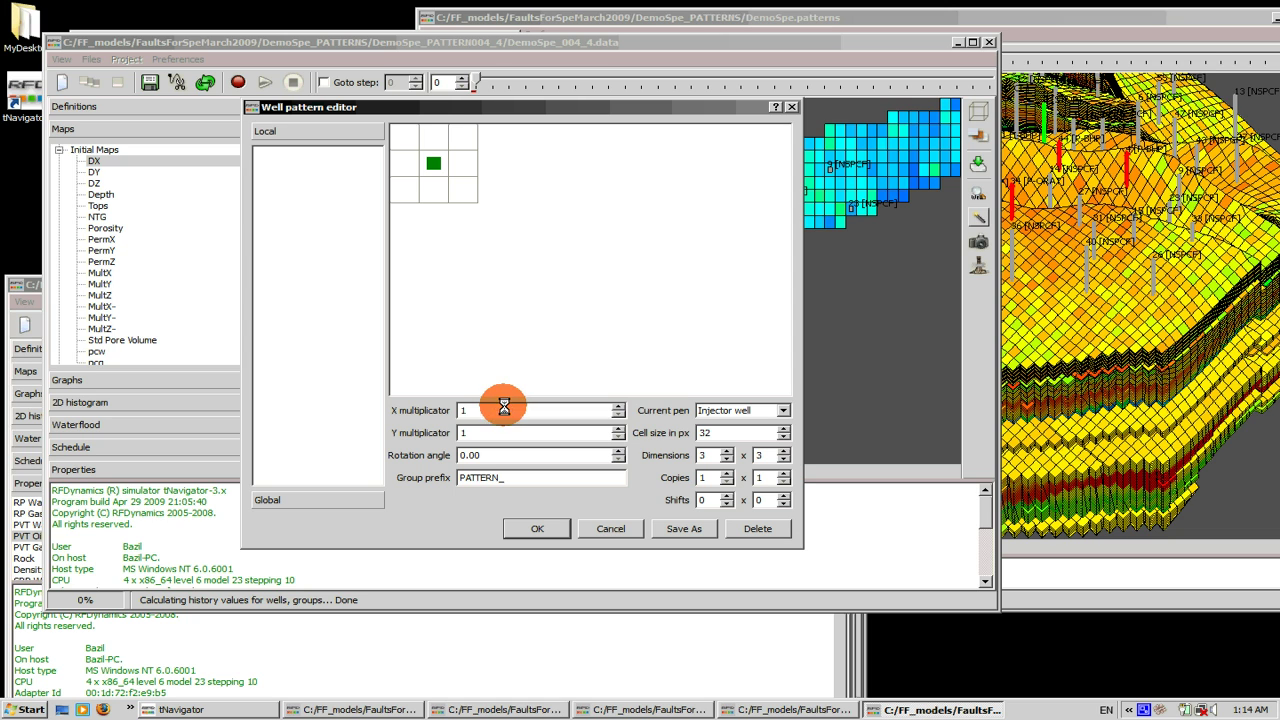
click(727, 450)
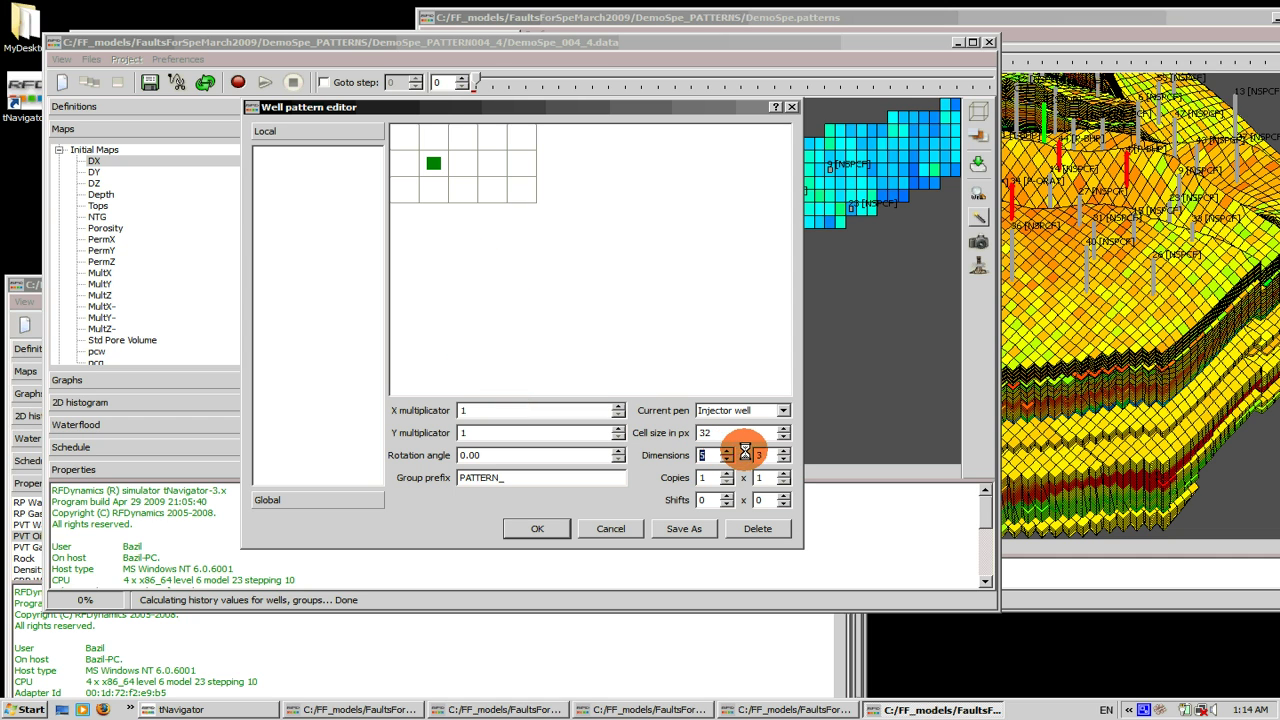
click(783, 450)
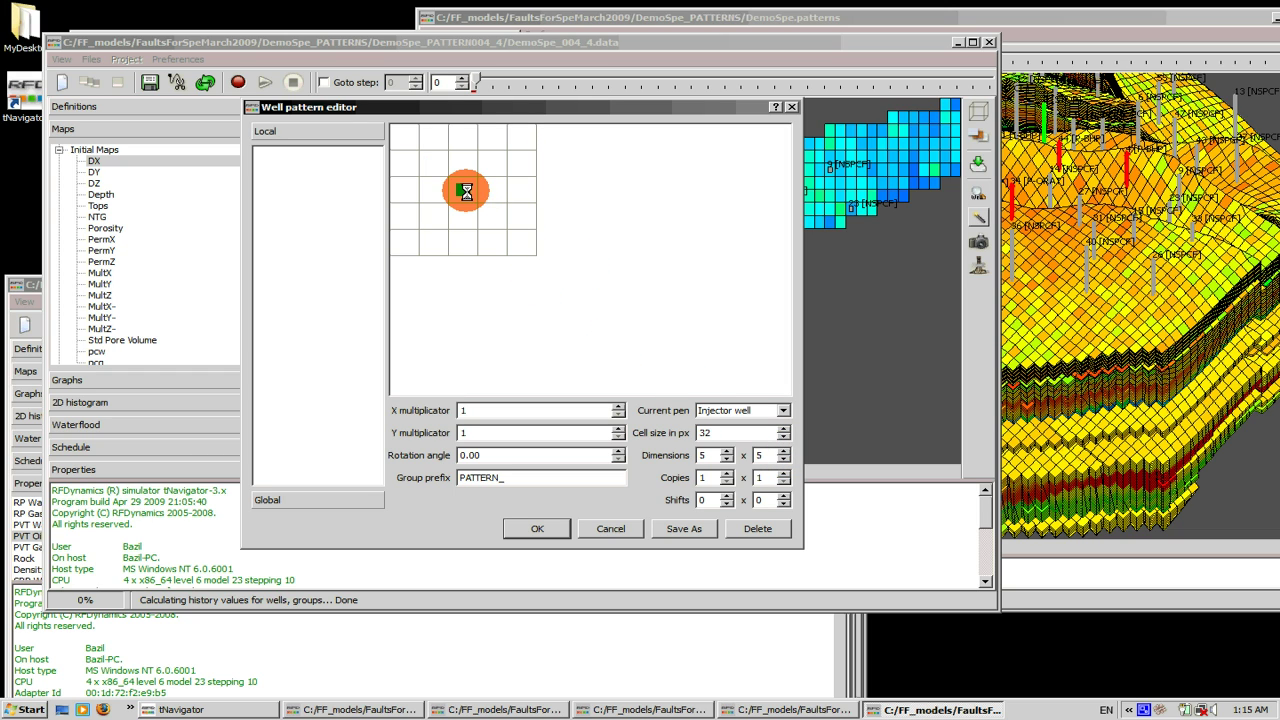
Build a five-spot pattern with an injector in the centre and producers in the four corners, and place it near well 45 on the map.
click(462, 189)
click(783, 410)
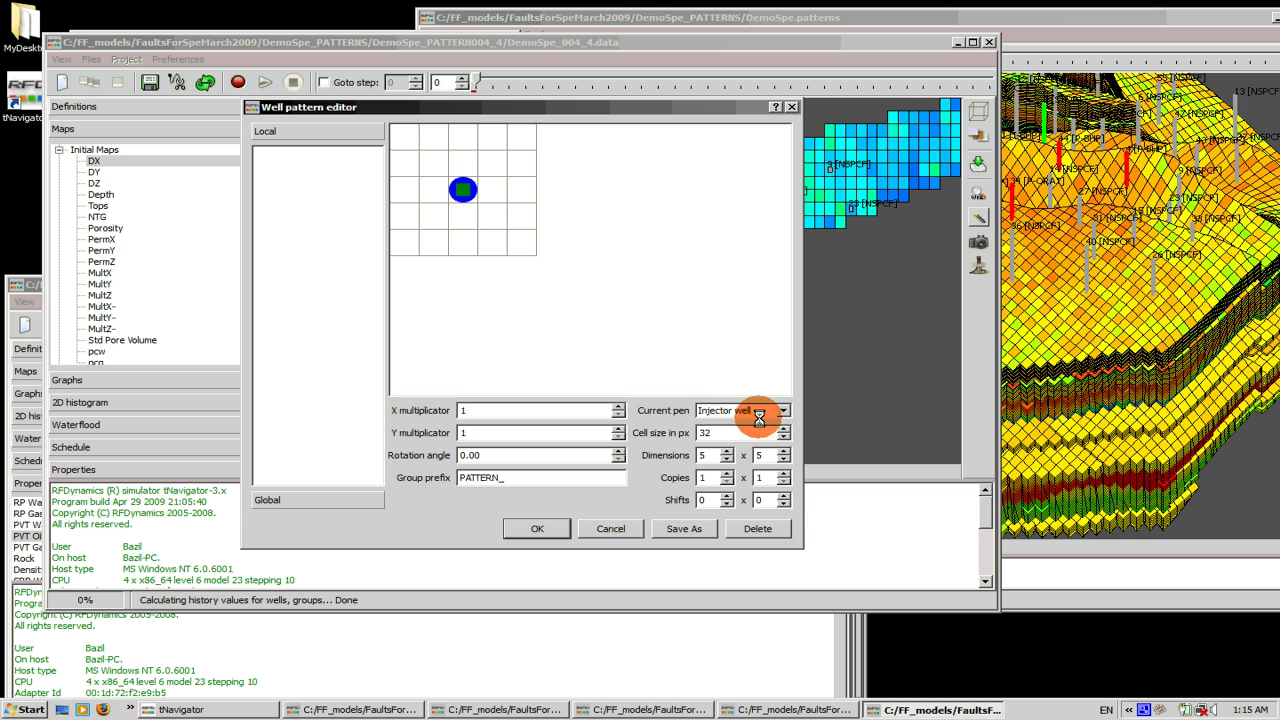
click(728, 436)
click(404, 137)
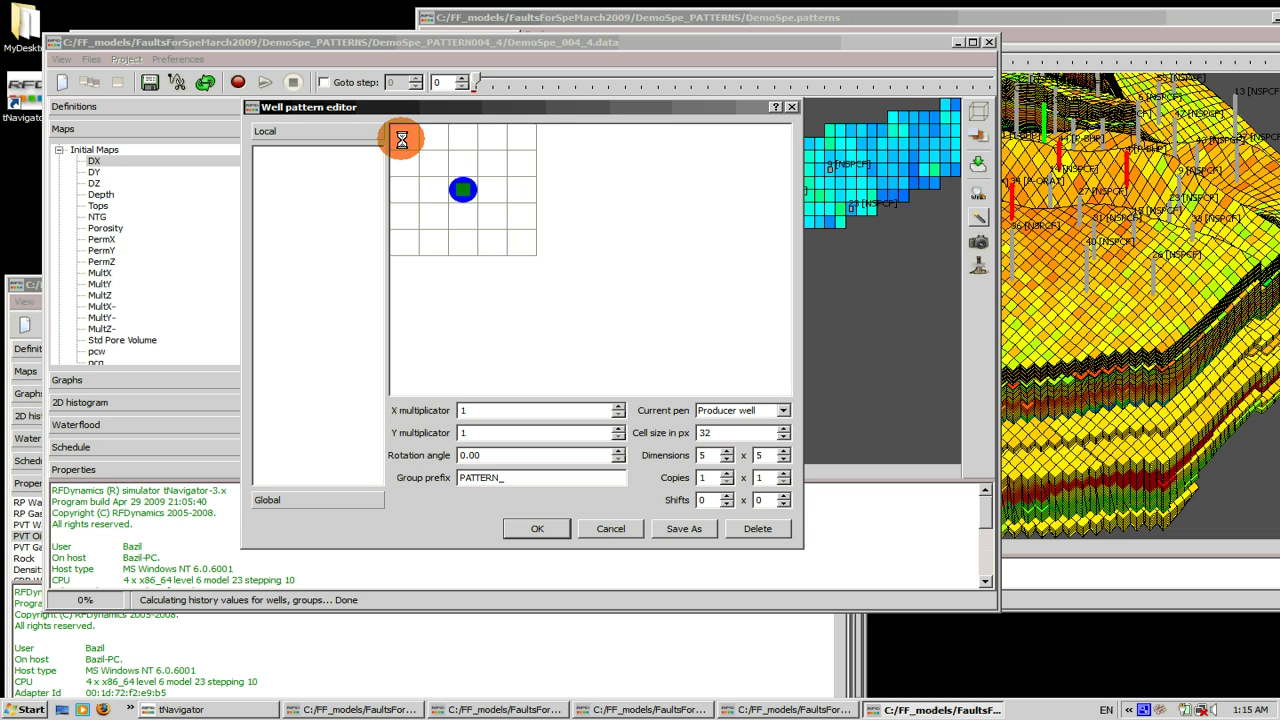
click(521, 137)
click(518, 240)
click(404, 243)
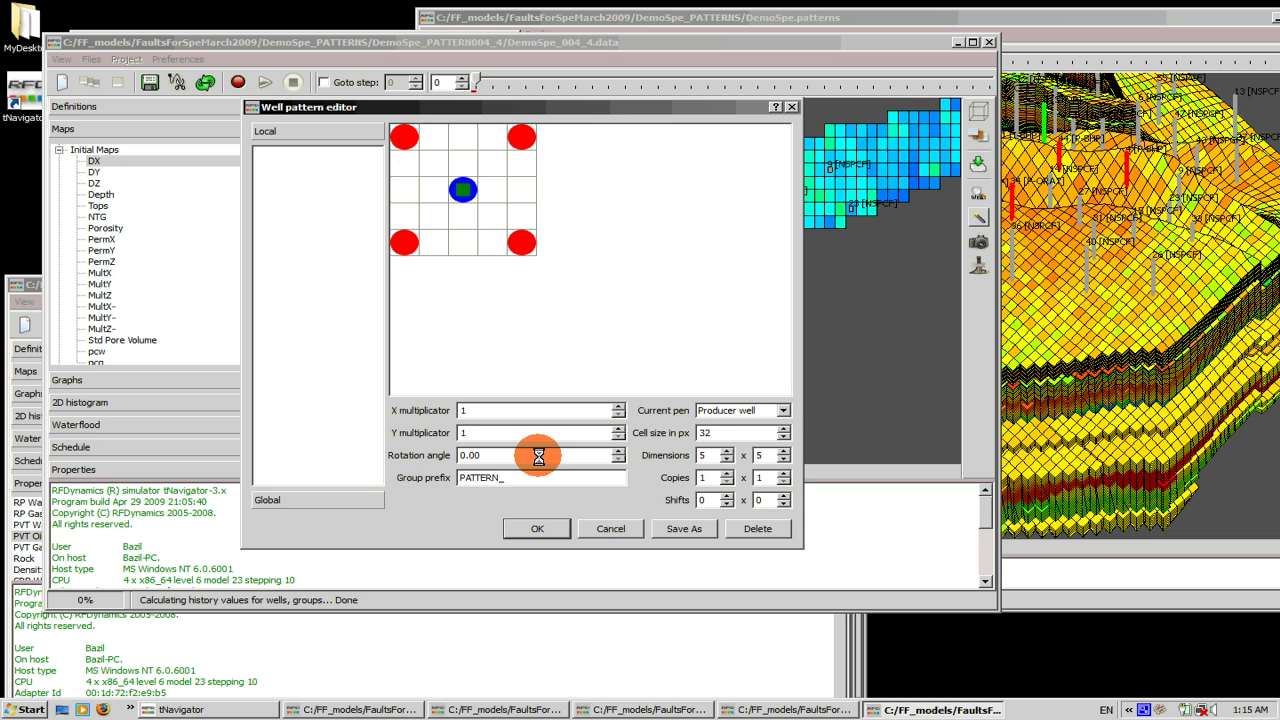
click(534, 528)
click(536, 430)
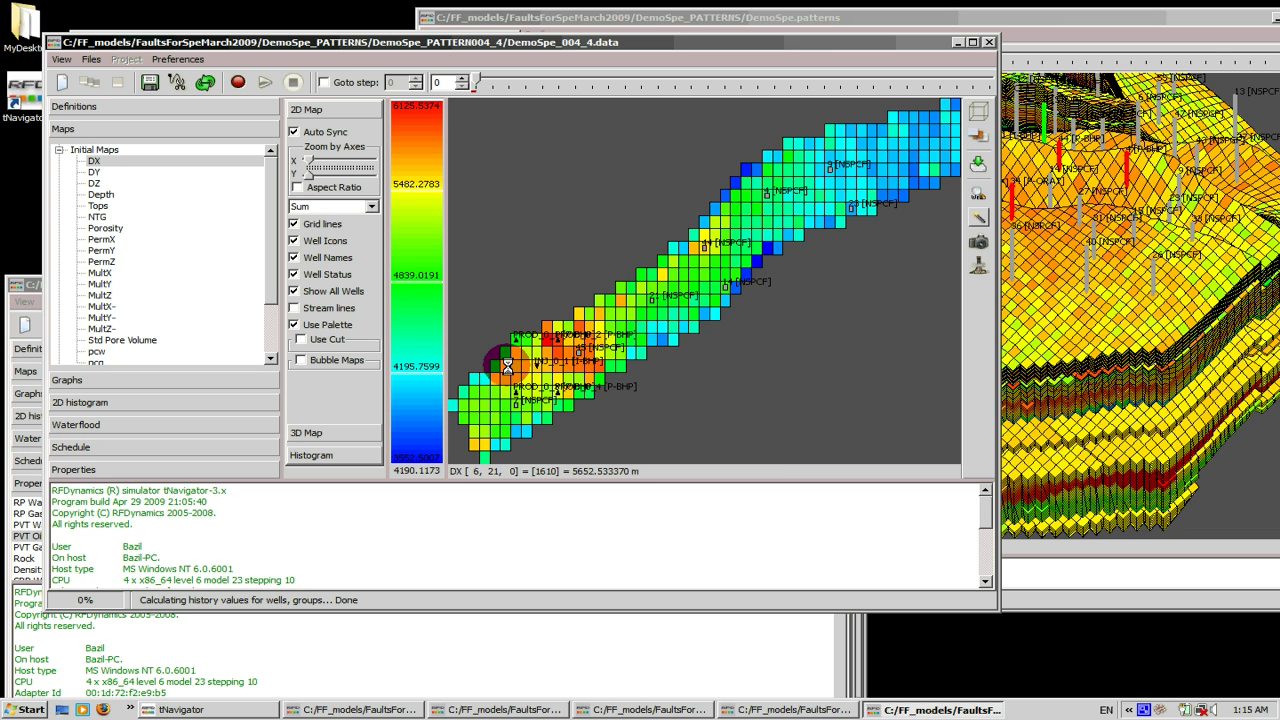
Save the edited DemoSpe_004_4.data model as user data.
click(150, 82)
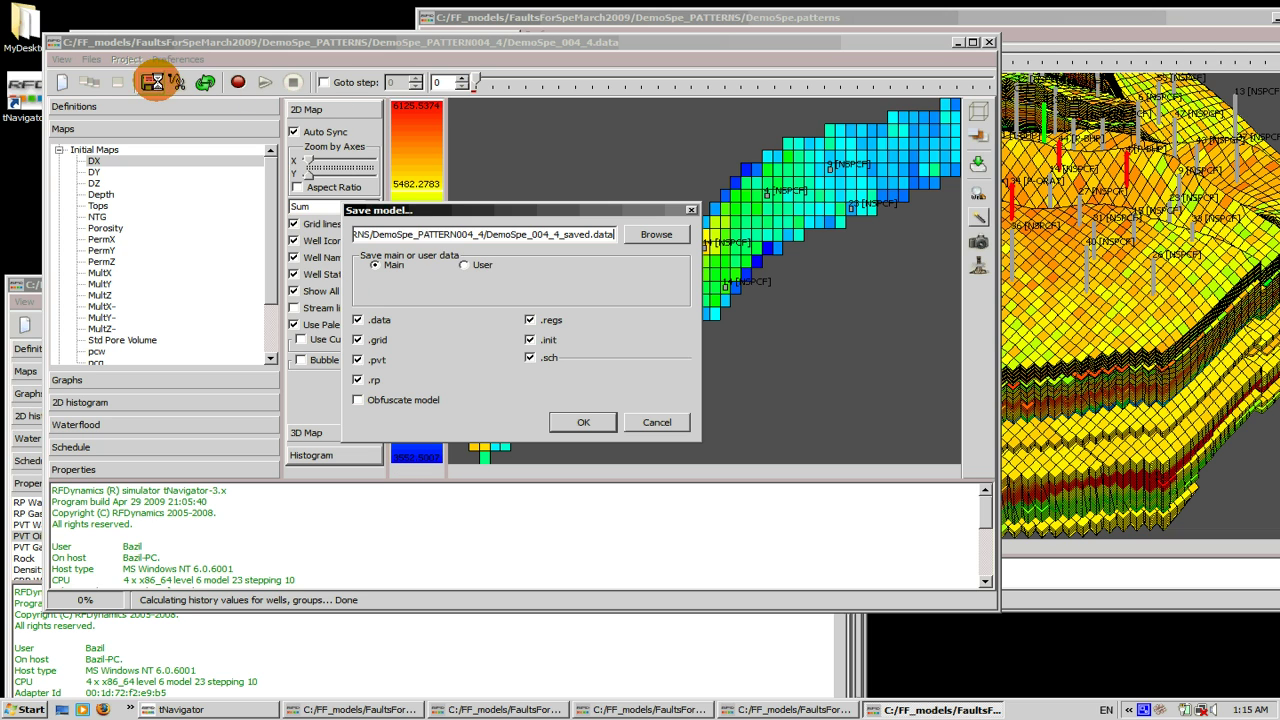
click(468, 266)
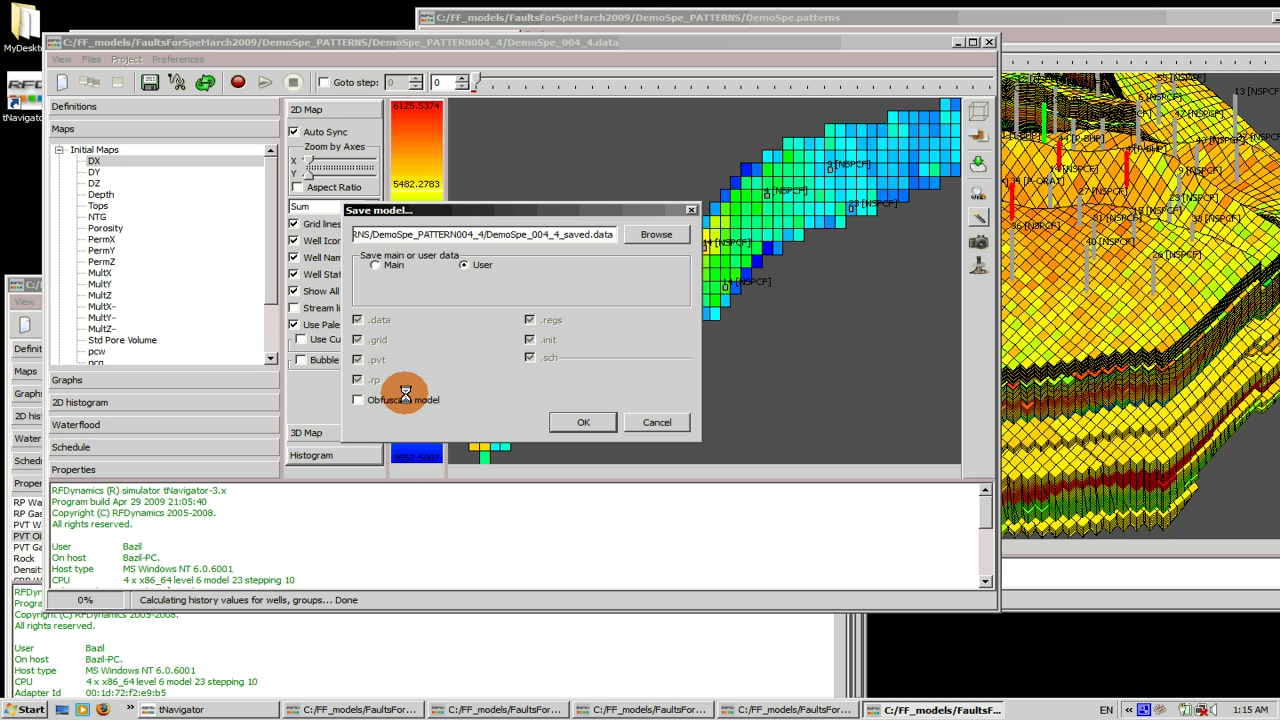
click(568, 421)
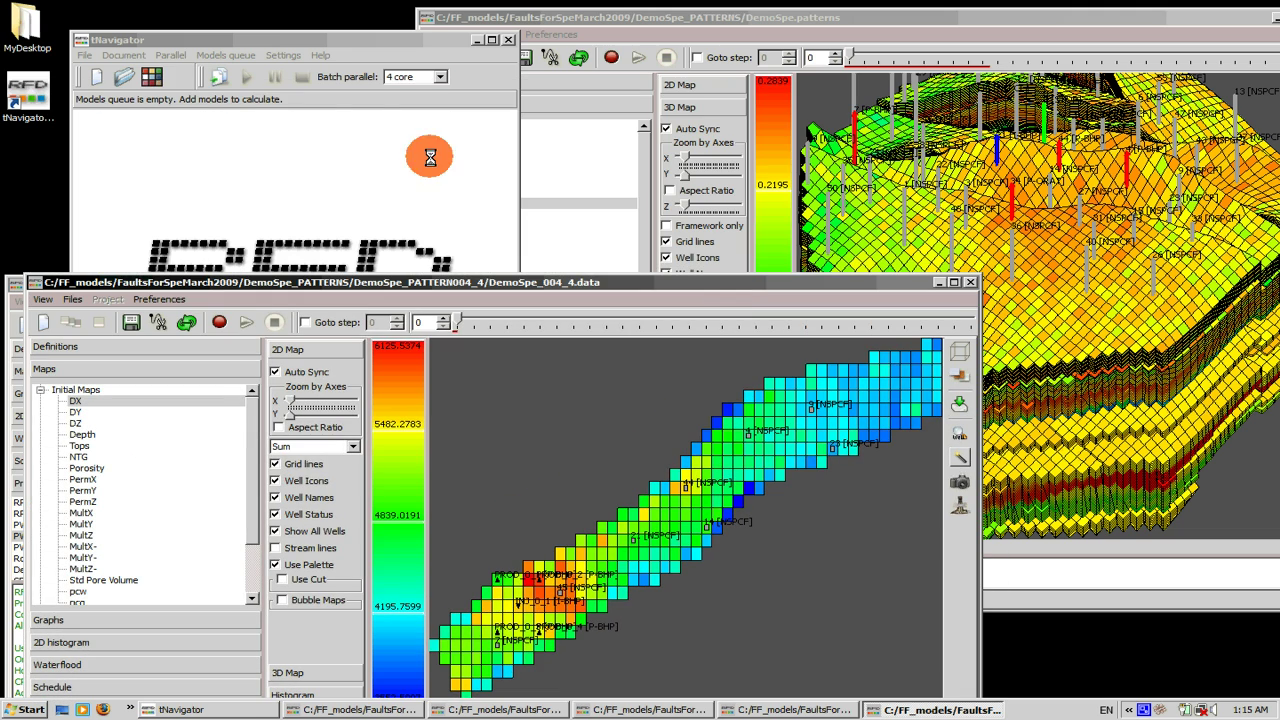
Open the fifth split model, DemoSpe_005_5.data, from the DemoSpe_PATTERN005_5 folder.
click(122, 60)
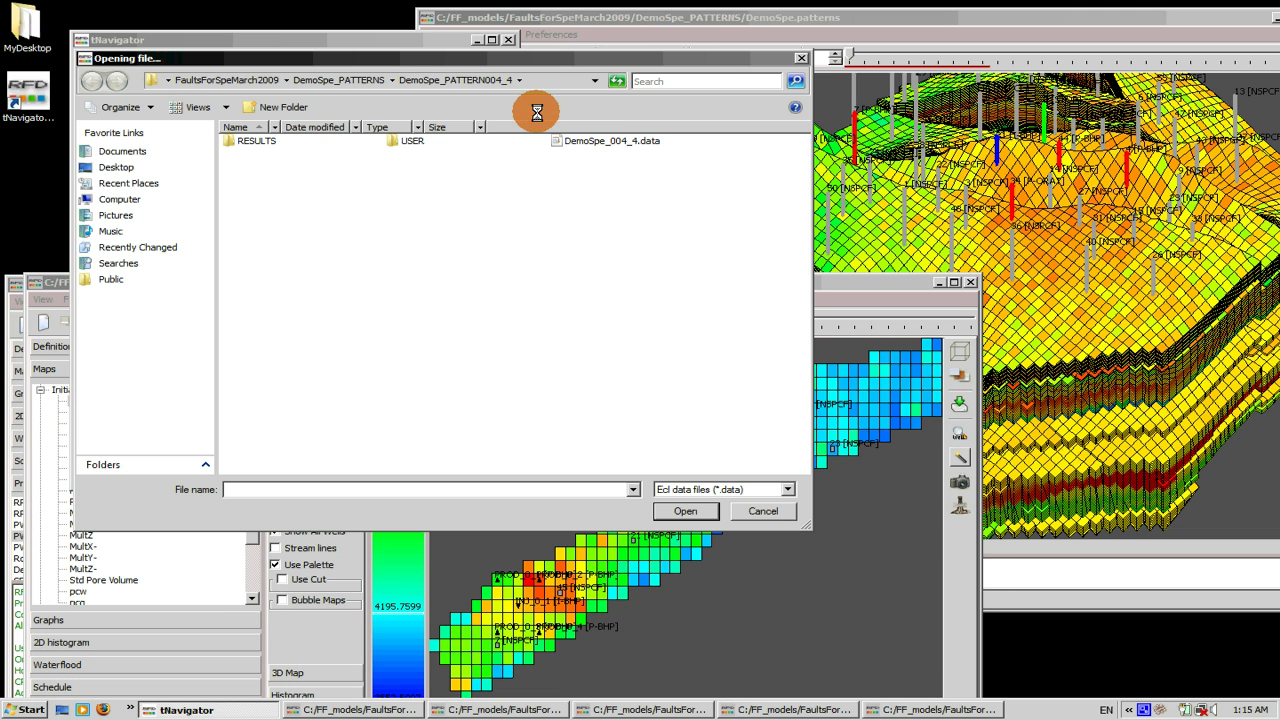
click(362, 80)
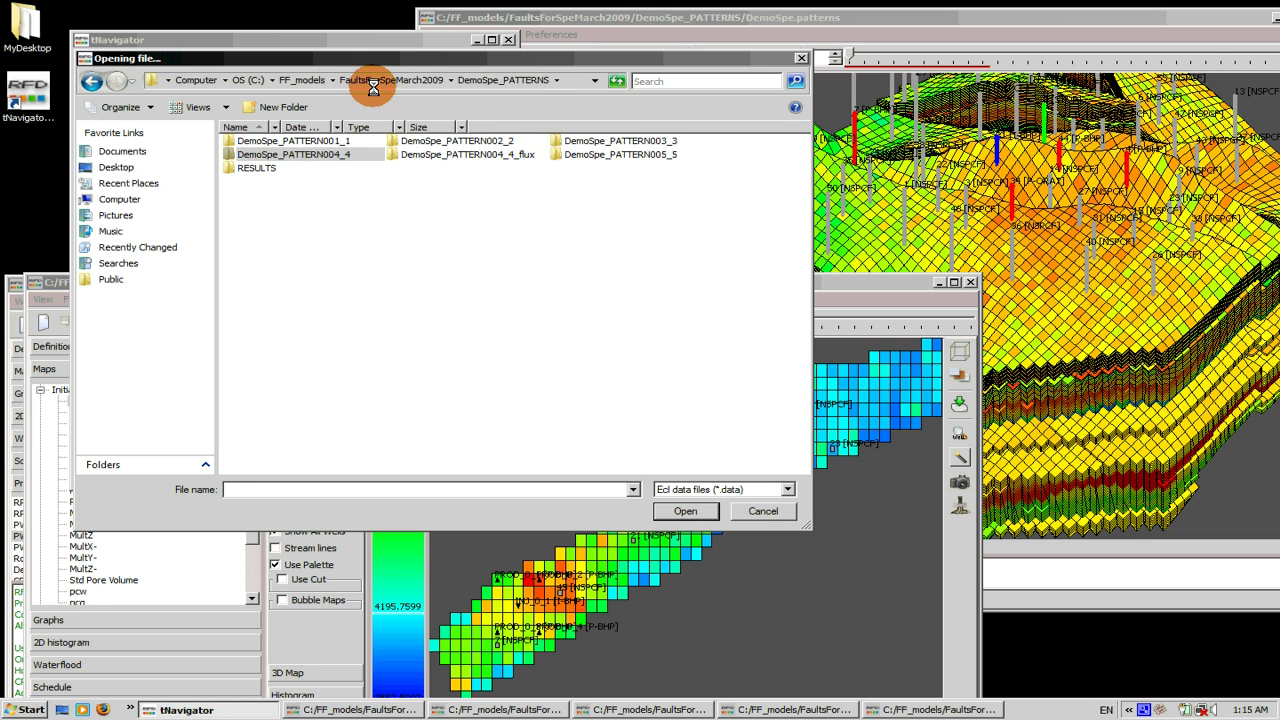
double_click(608, 152)
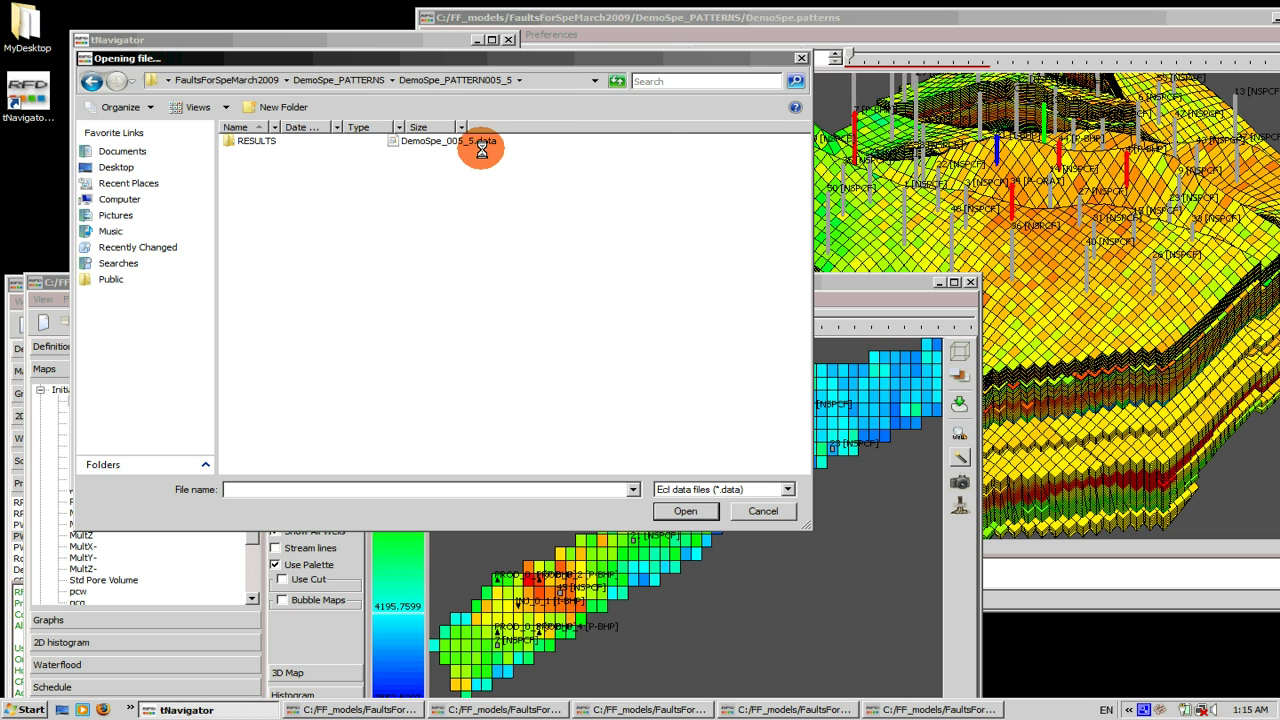
click(486, 141)
click(687, 511)
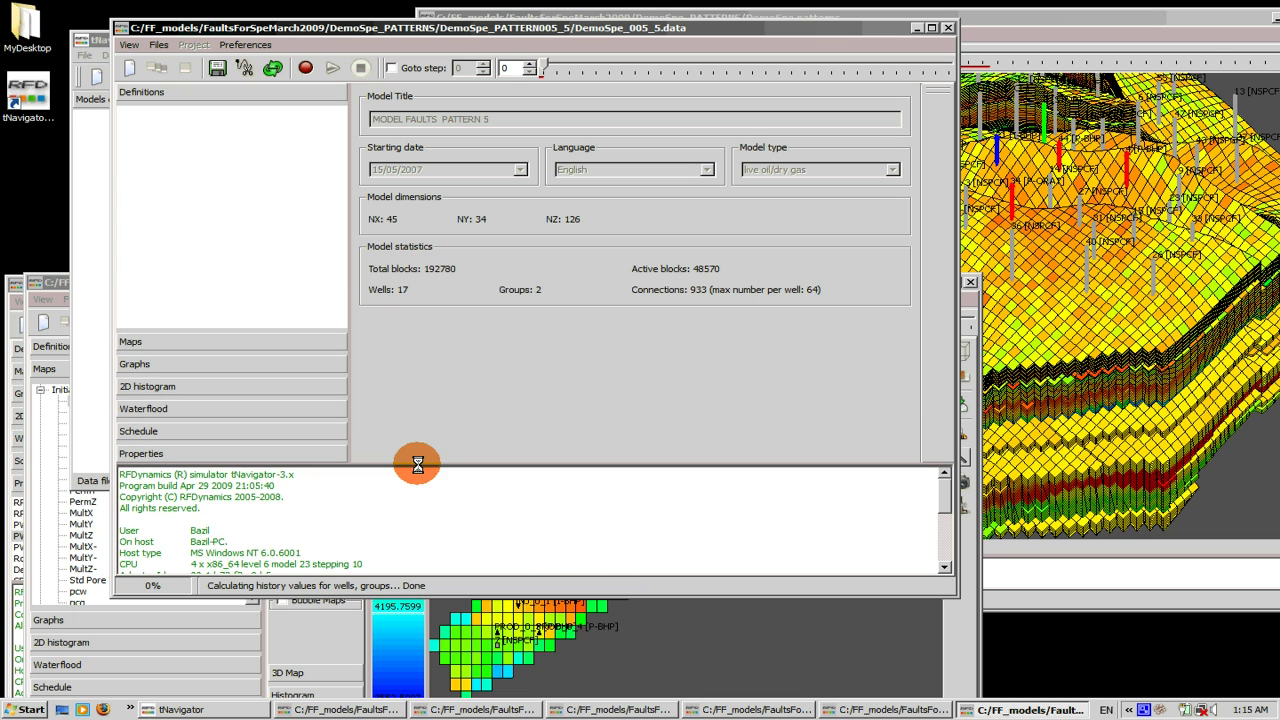
Display the fifth split model's DX map in 3D with all wells shown, tilted to expose its upper surface.
click(206, 337)
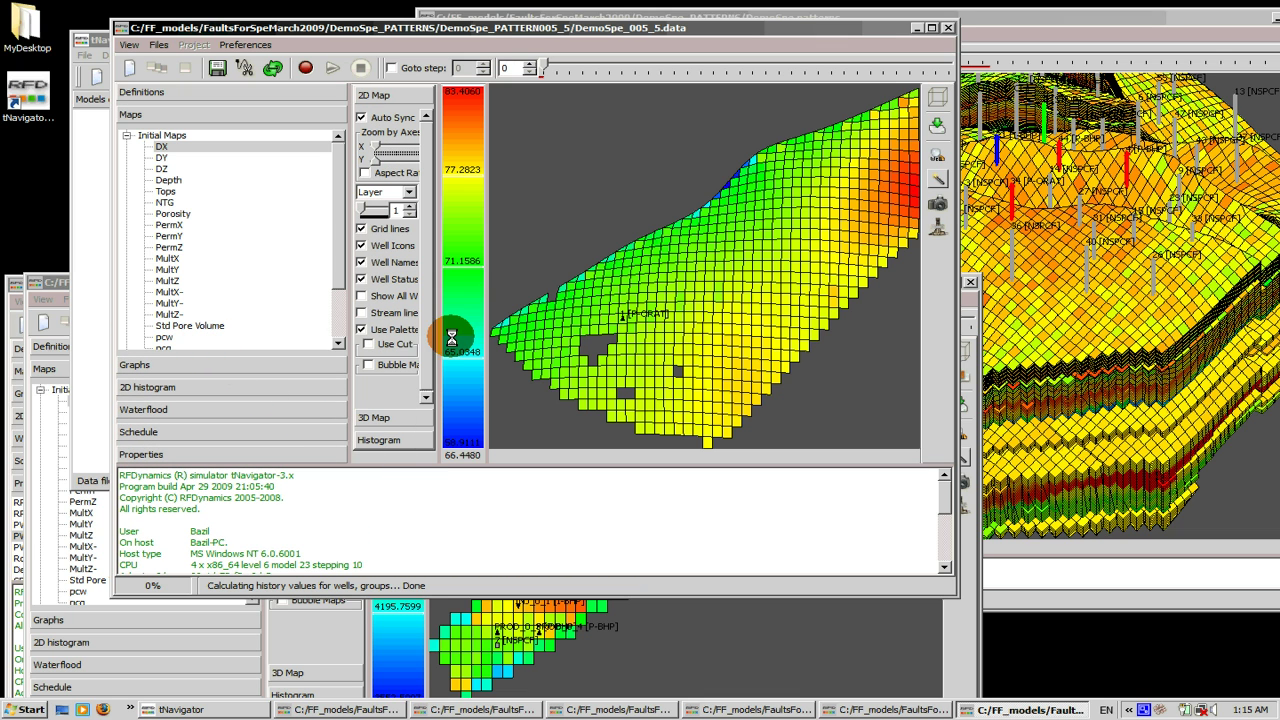
click(390, 418)
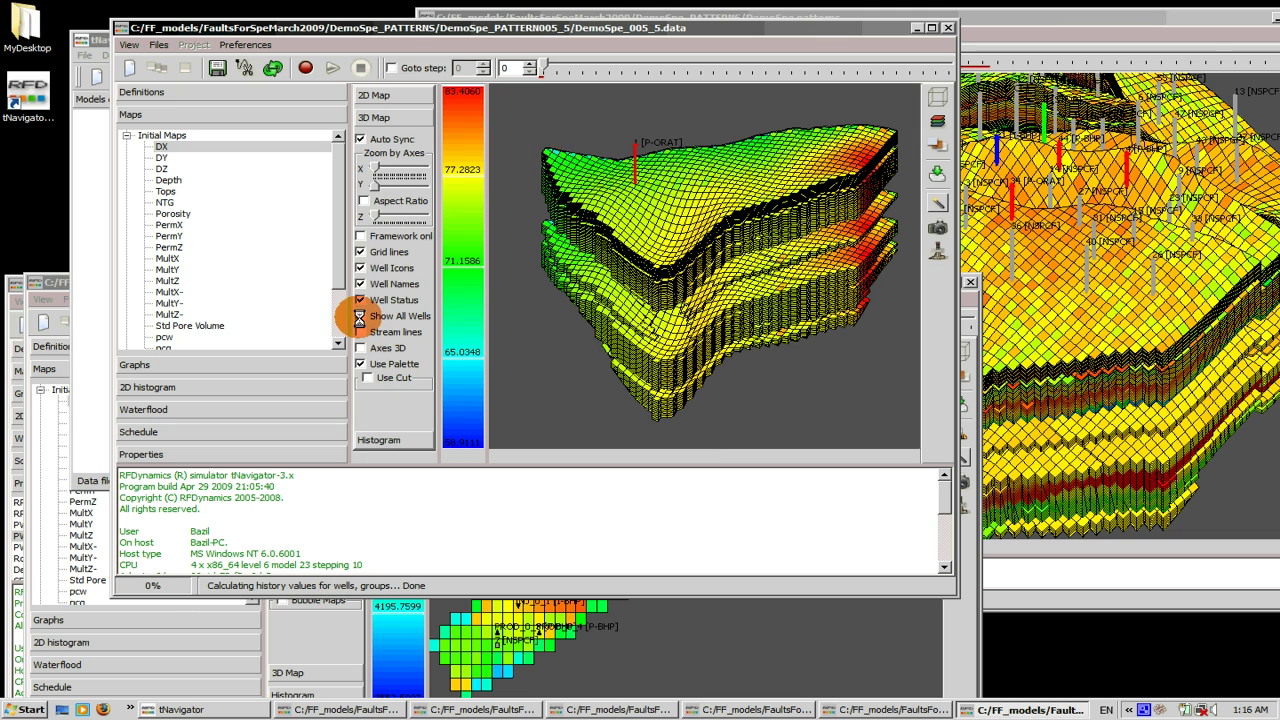
click(359, 316)
drag(624, 270, 630, 295)
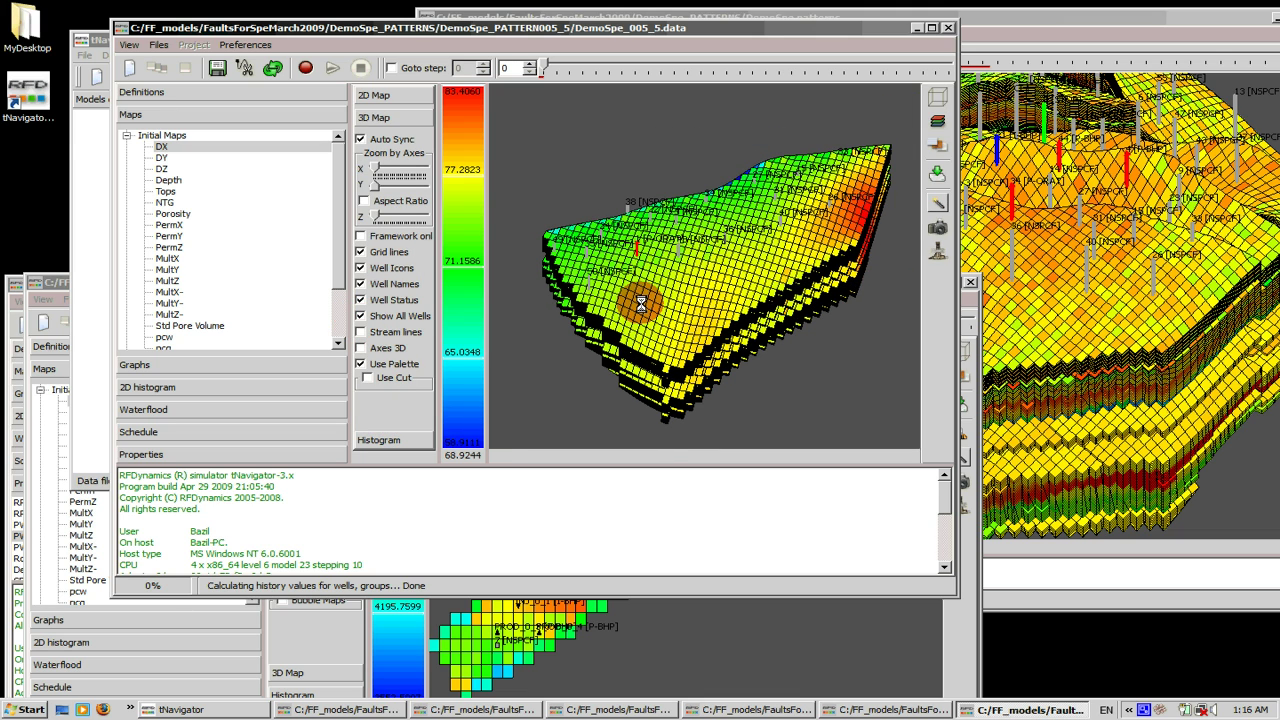
Create Profile 1 along the length of the fifth model, from its high-DX end across the surface to the opposite end.
click(903, 157)
click(879, 150)
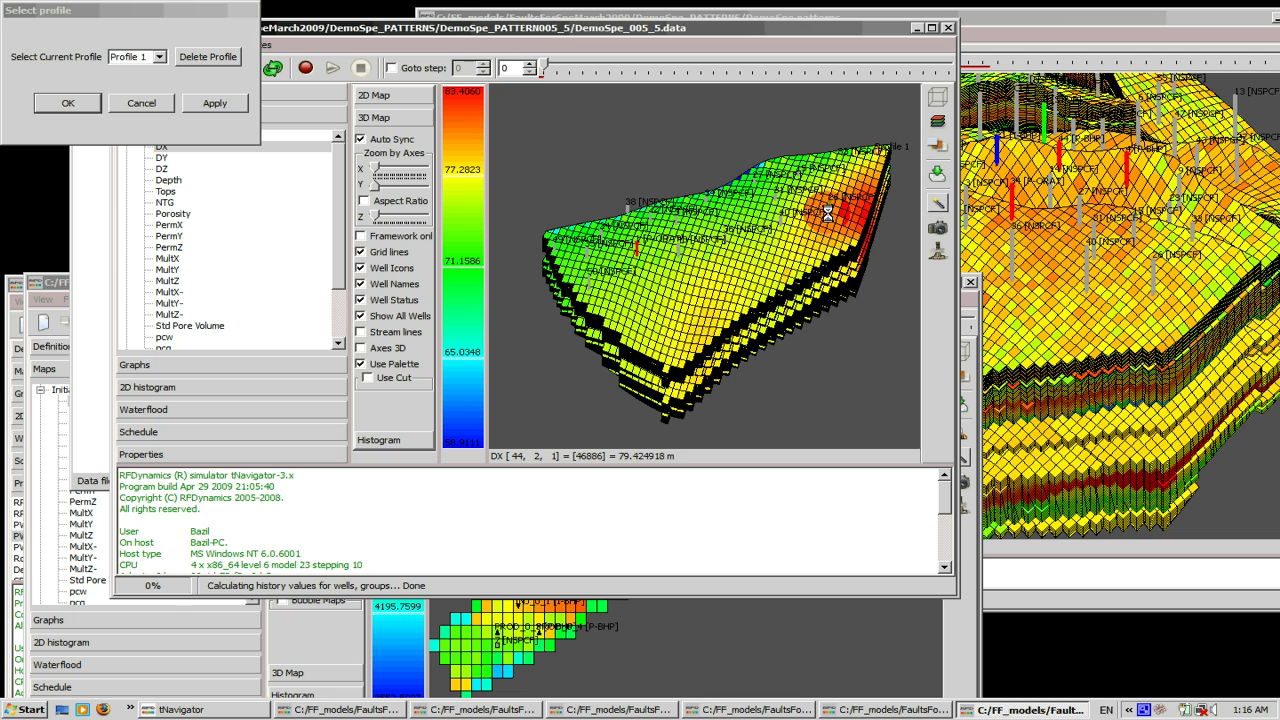
drag(826, 208, 652, 253)
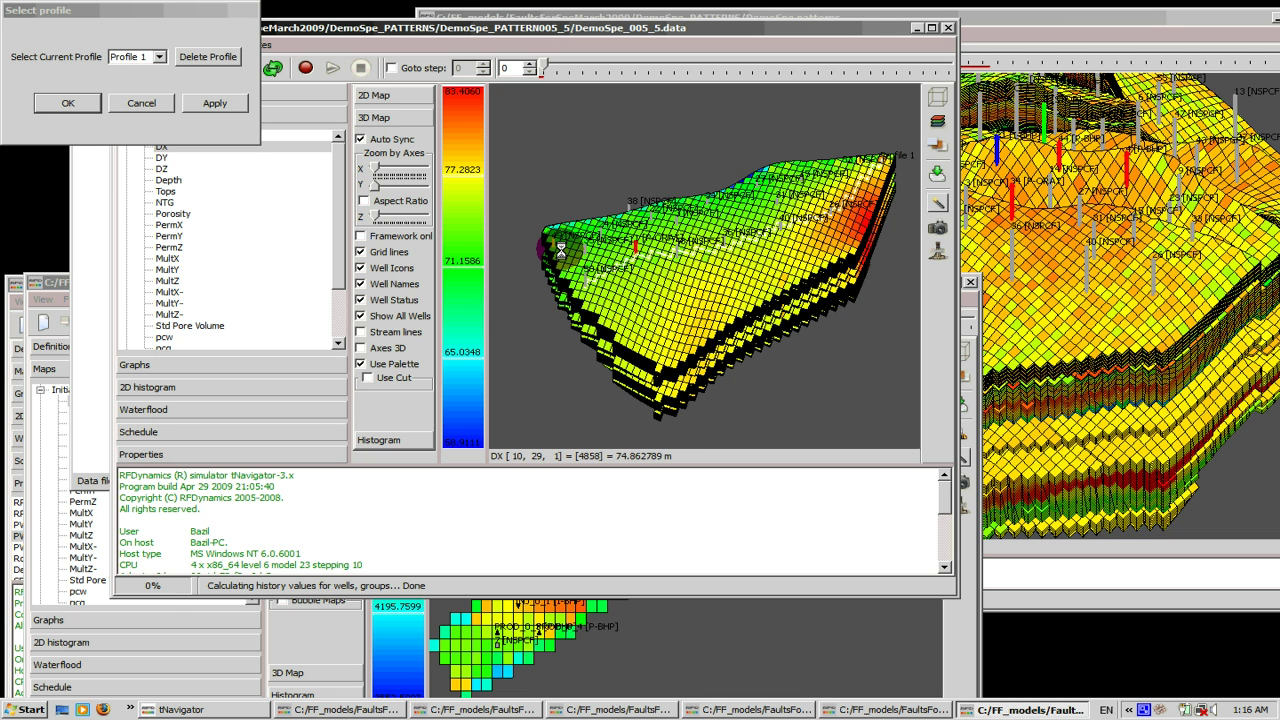
click(68, 103)
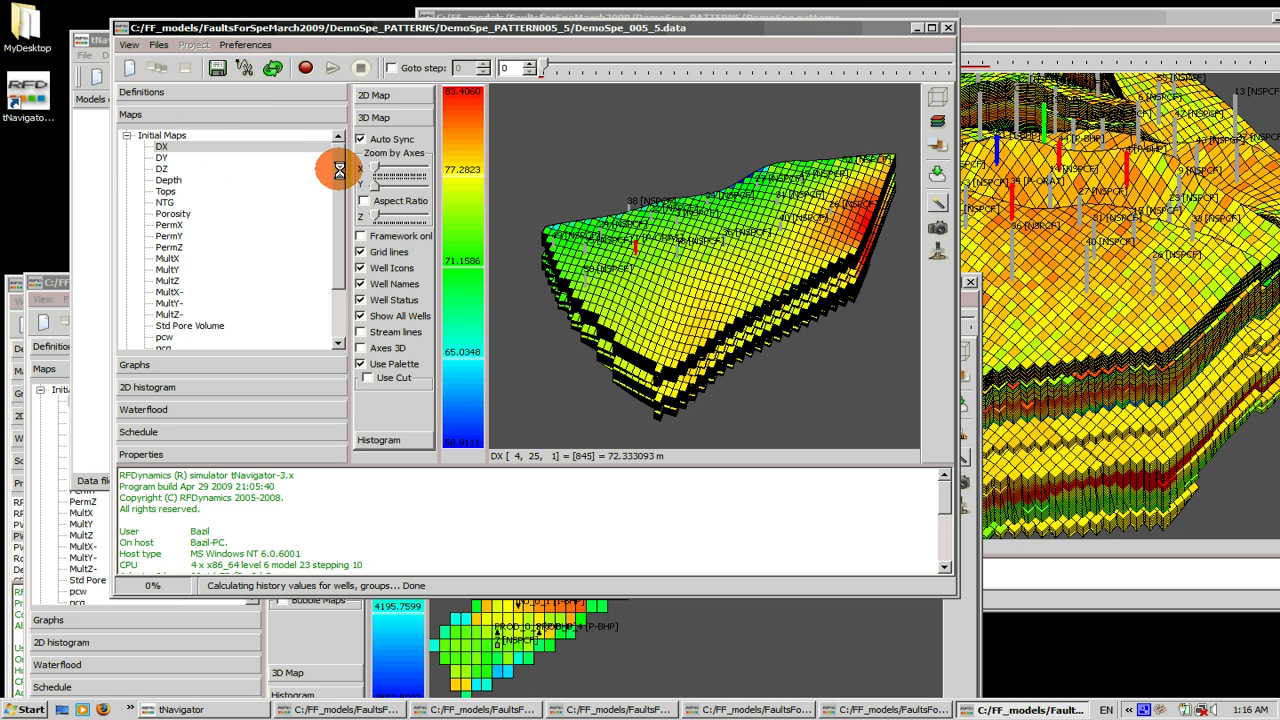
Show the 2D DX map as a Profile section with all wells, enlarged around the two wells nearest its high-DX end.
click(379, 97)
click(387, 191)
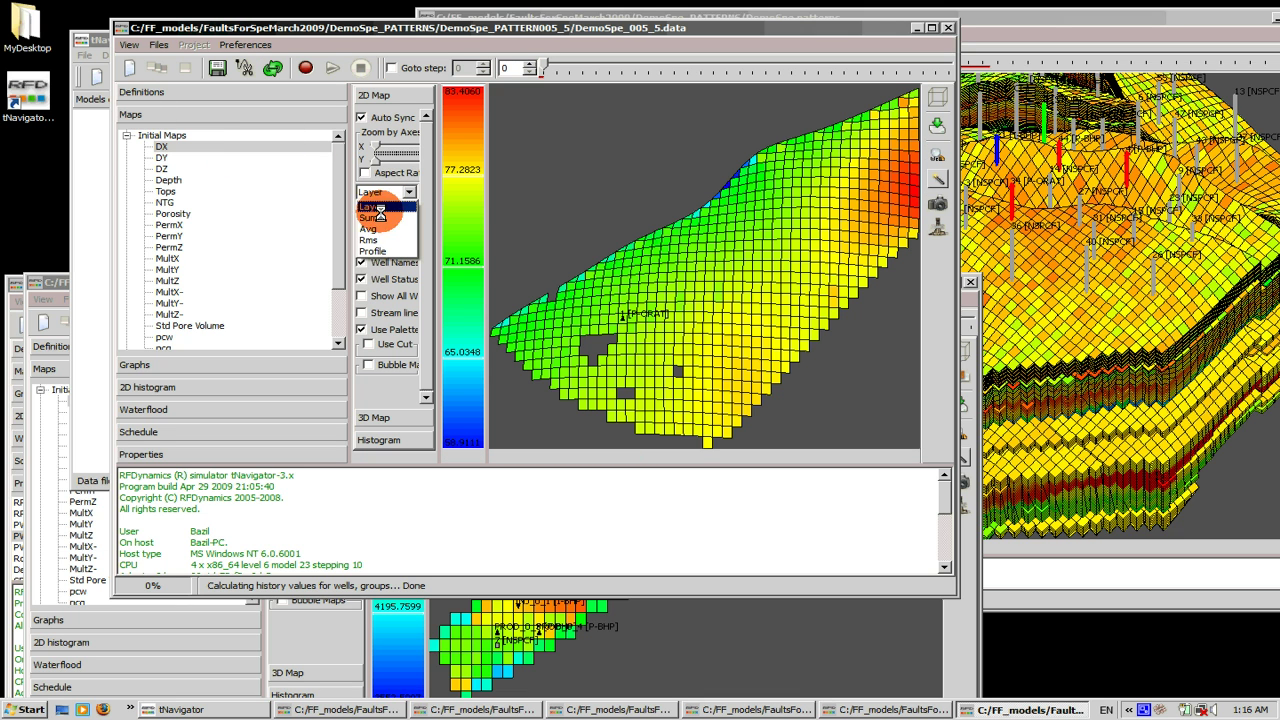
click(374, 250)
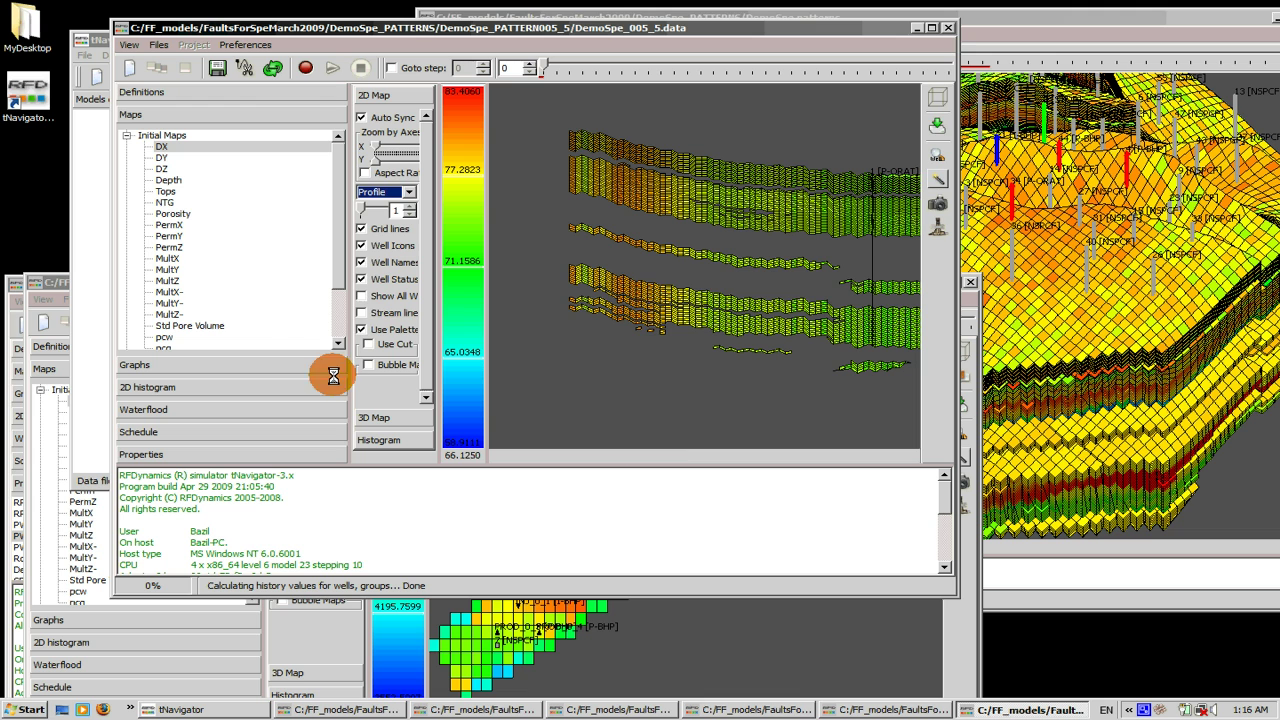
click(361, 296)
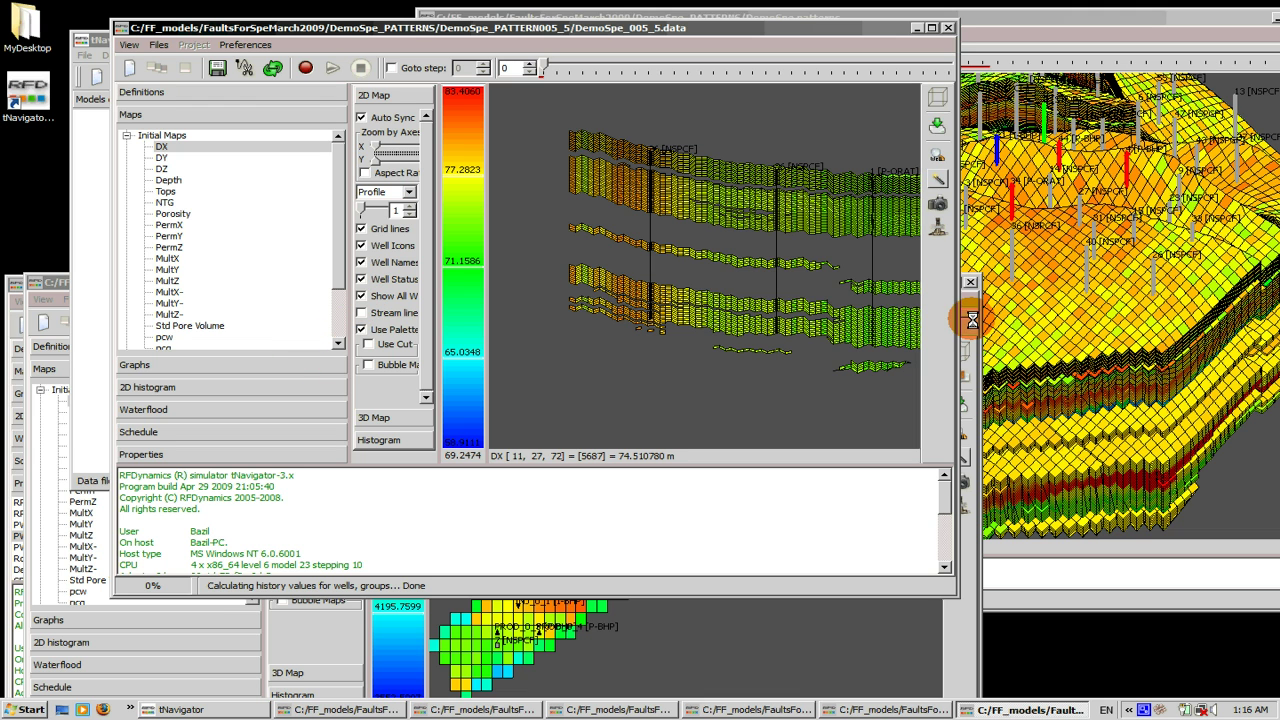
drag(957, 320, 1218, 320)
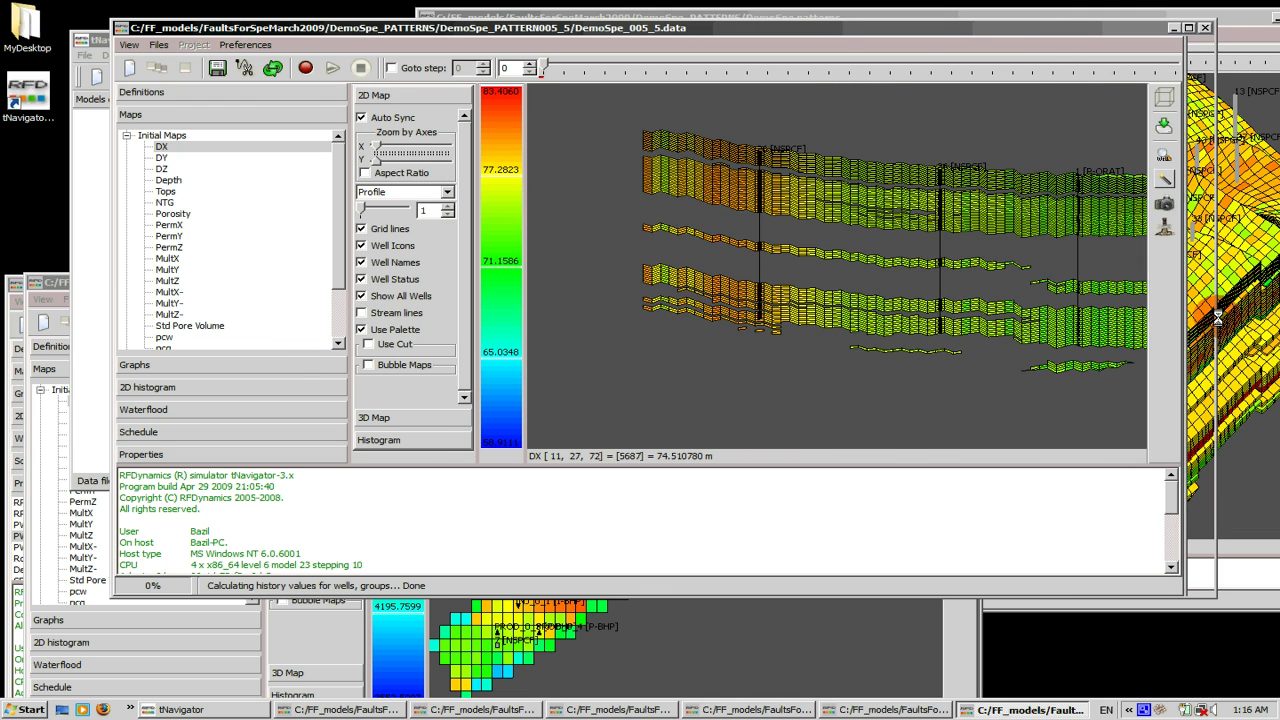
scroll(872, 319, up, 3)
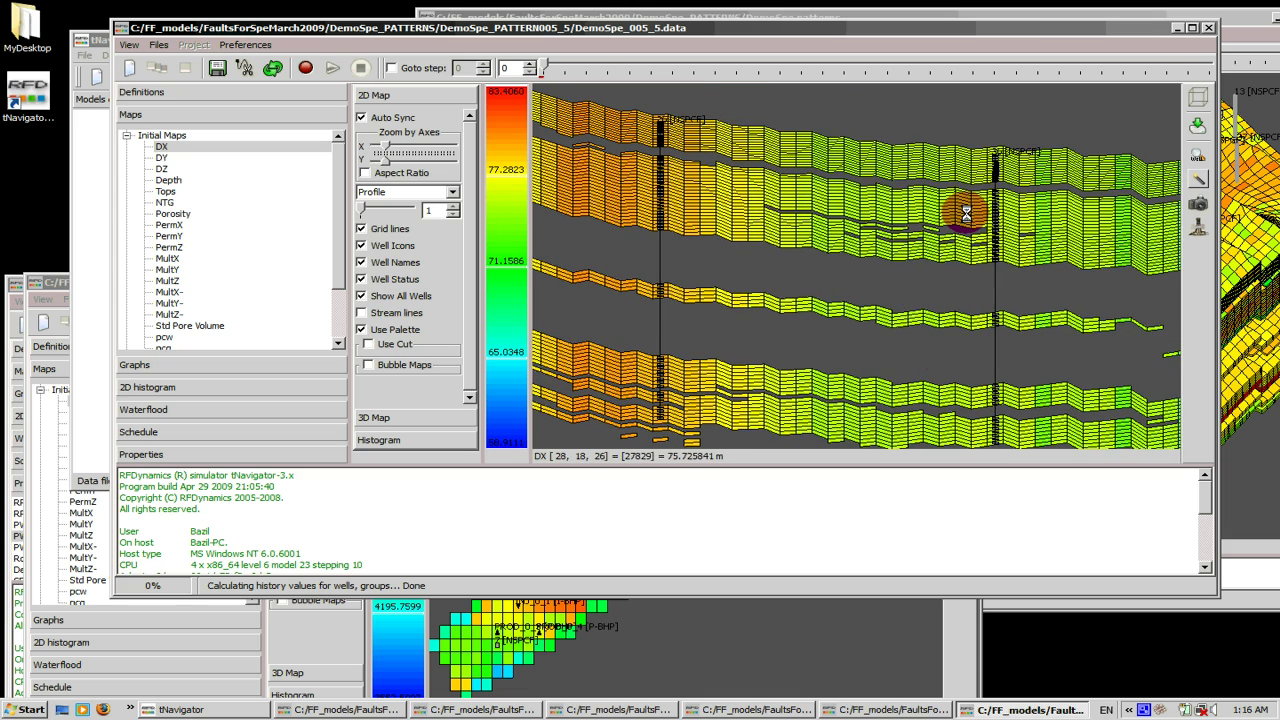
Add deviated production well WU1_1 on the profile, starting at block 28, 18, 26 and running along the upper layers, with BHP control at 50.
double_click(963, 210)
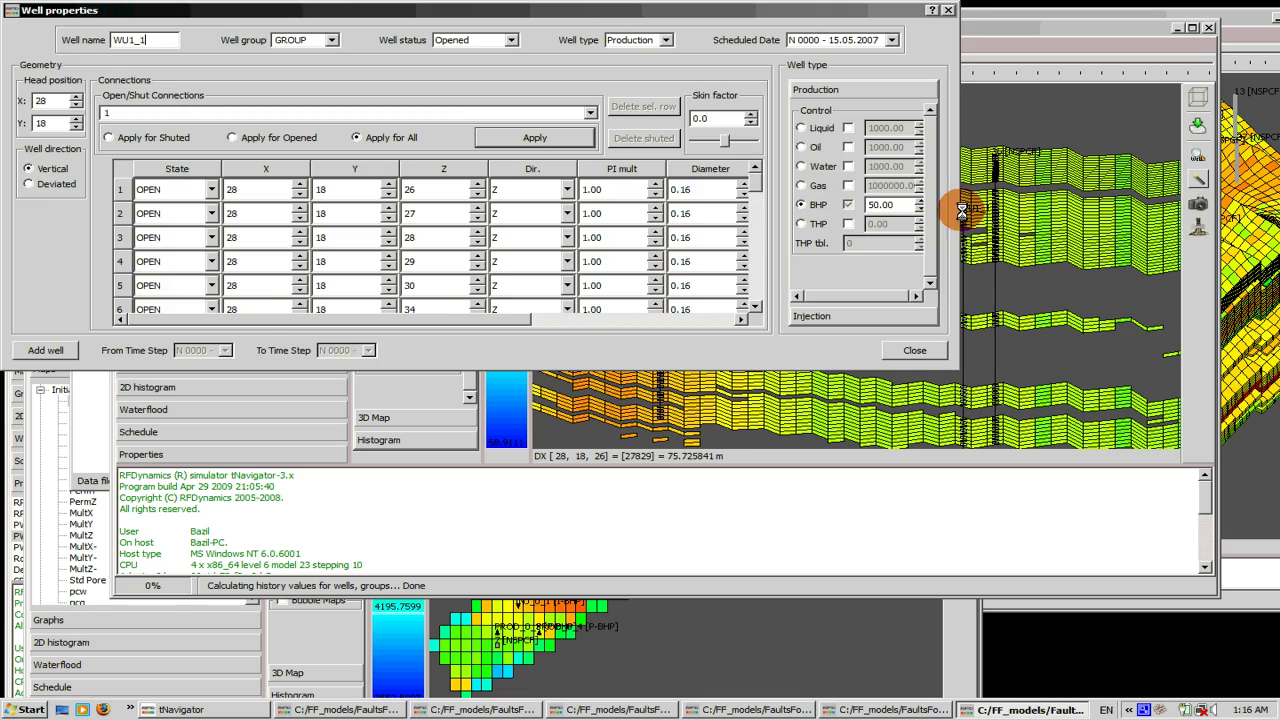
click(62, 183)
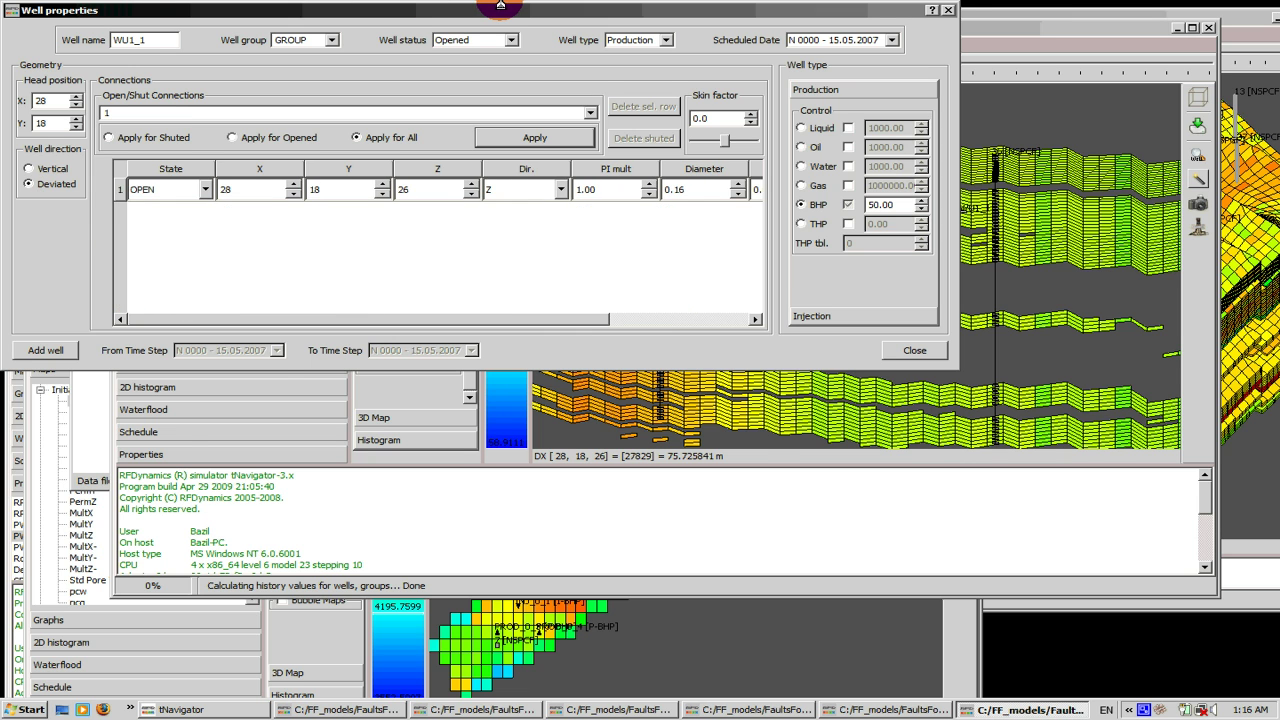
drag(503, 10, 476, 378)
drag(951, 215, 706, 194)
click(626, 376)
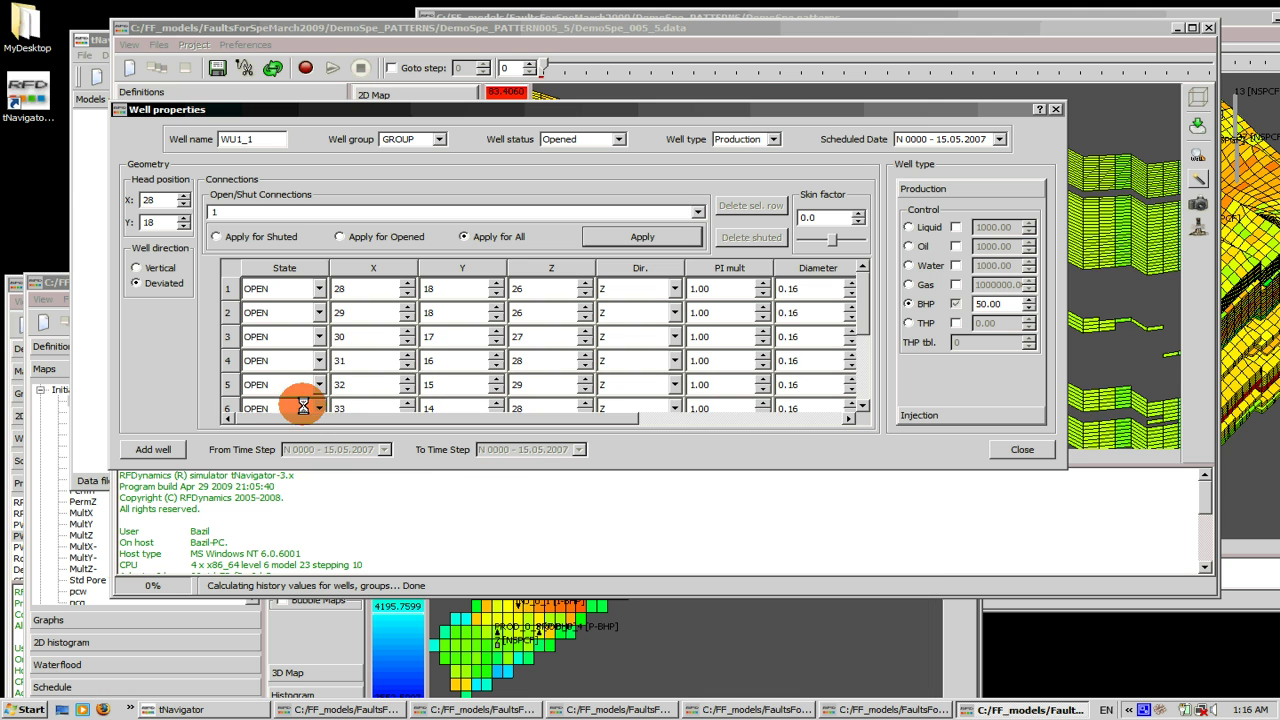
click(168, 452)
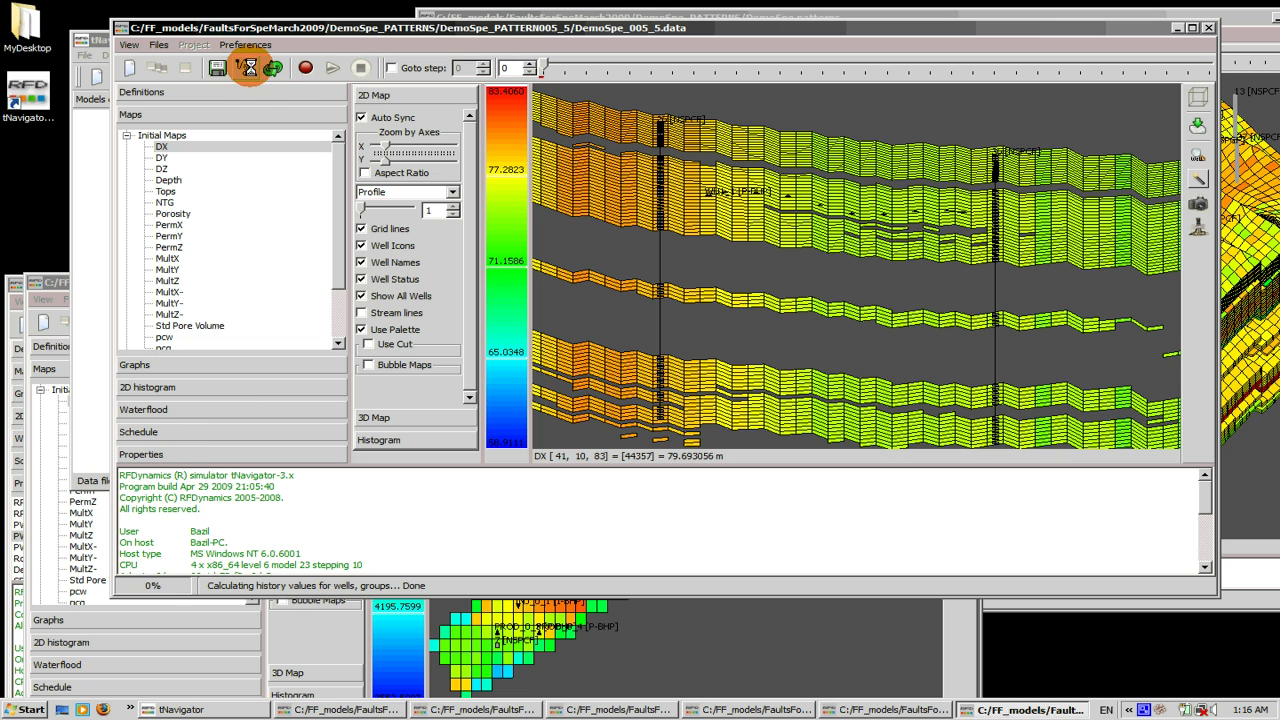
Save the edited DemoSpe_005_5.data model as user data with the Obfuscate model option enabled.
click(217, 67)
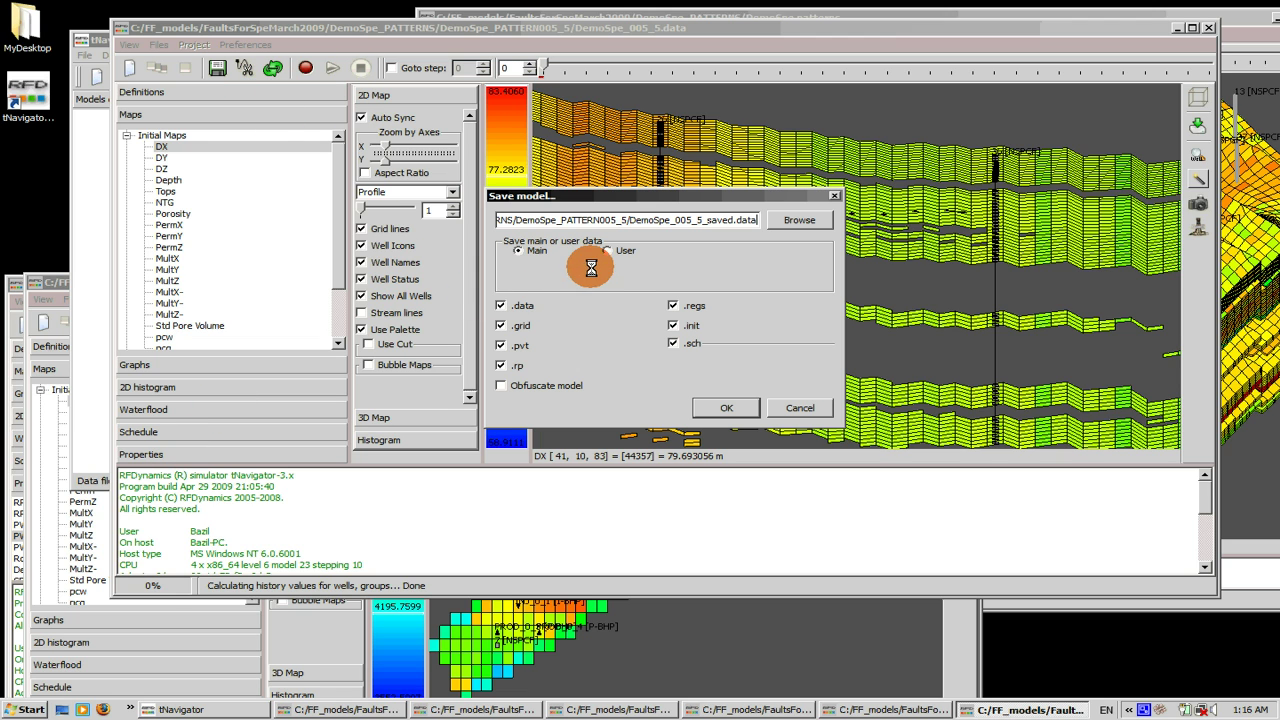
click(607, 250)
click(546, 385)
click(712, 407)
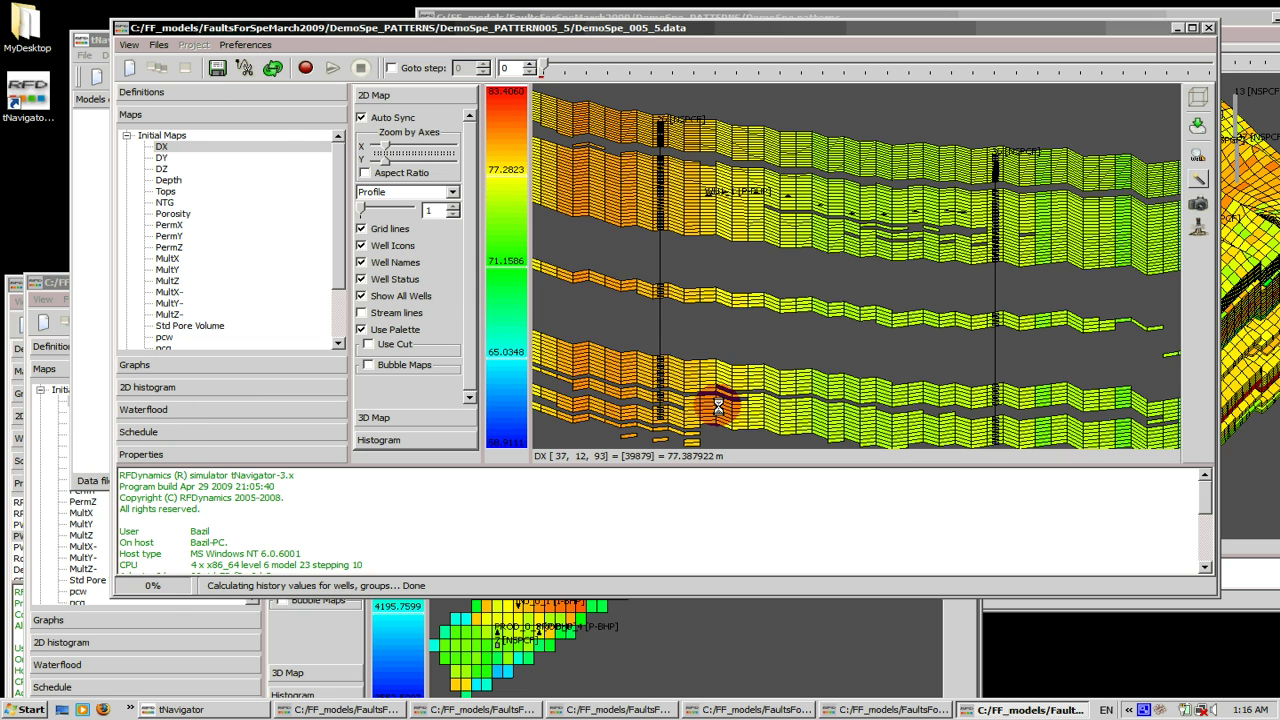
Bring the combined DemoSpe.patterns model to the front, enlarge its window, and display its pvtnum region map in 3D.
drag(1132, 31, 848, 398)
click(768, 17)
drag(768, 17, 534, 5)
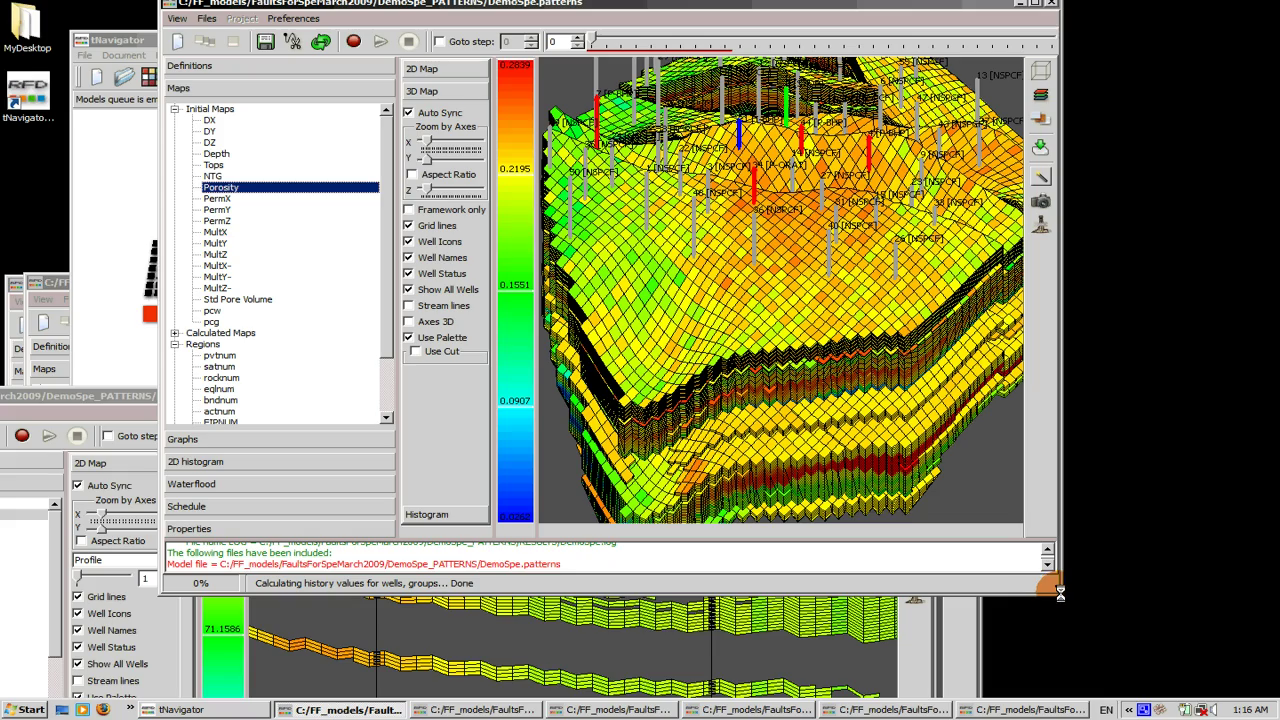
drag(1061, 594, 1199, 676)
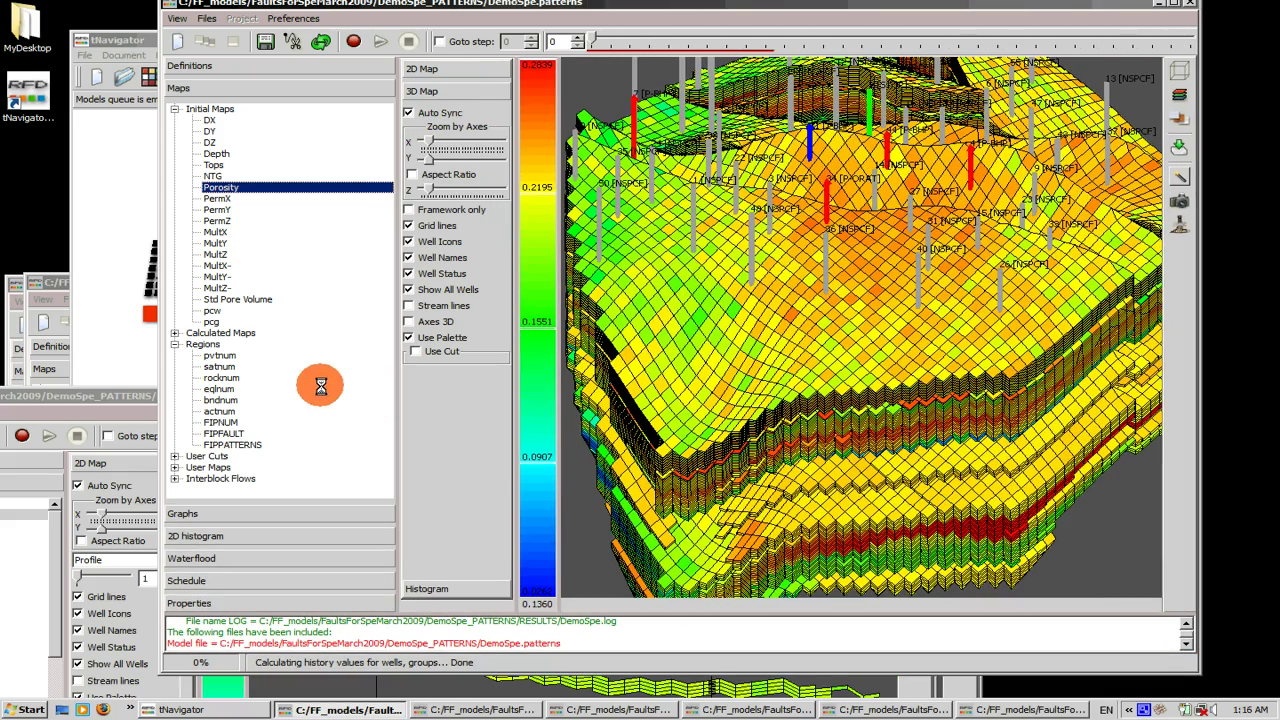
click(219, 355)
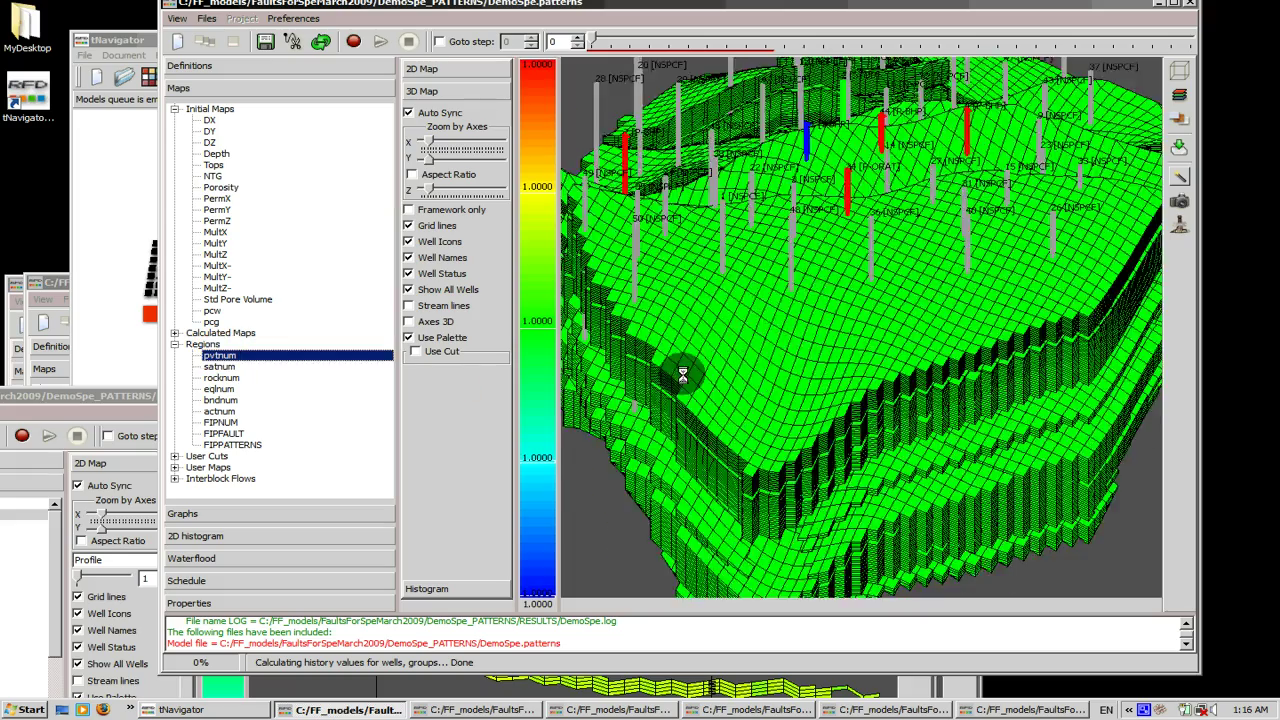
Display the combined model's satnum region map in 3D, maximize its window, and rotate the model to inspect the layers from the side.
drag(682, 374, 783, 379)
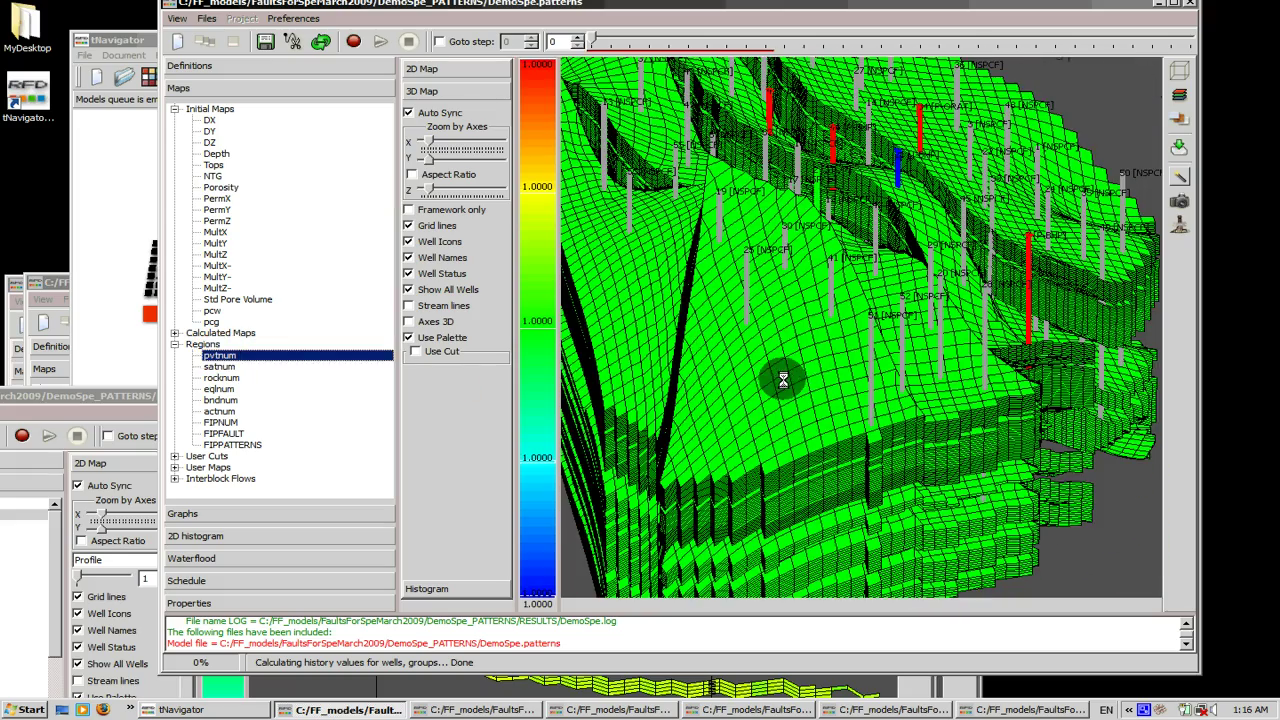
click(240, 366)
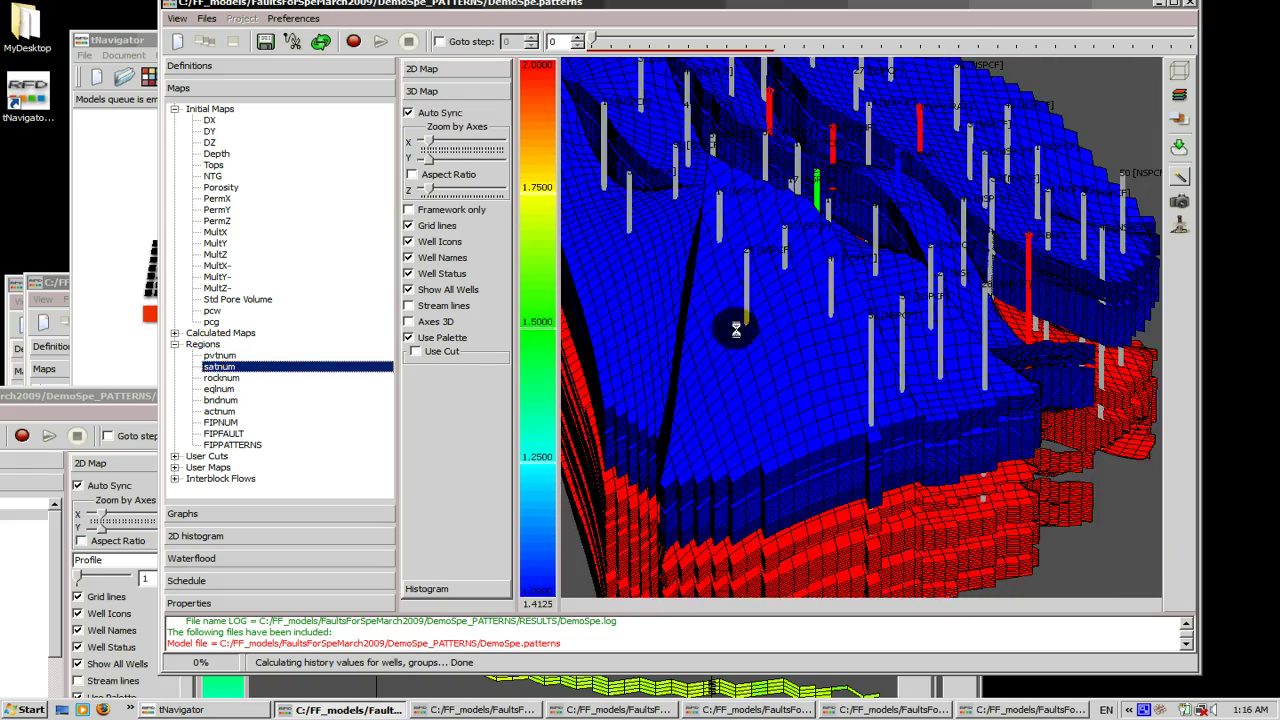
click(1178, 5)
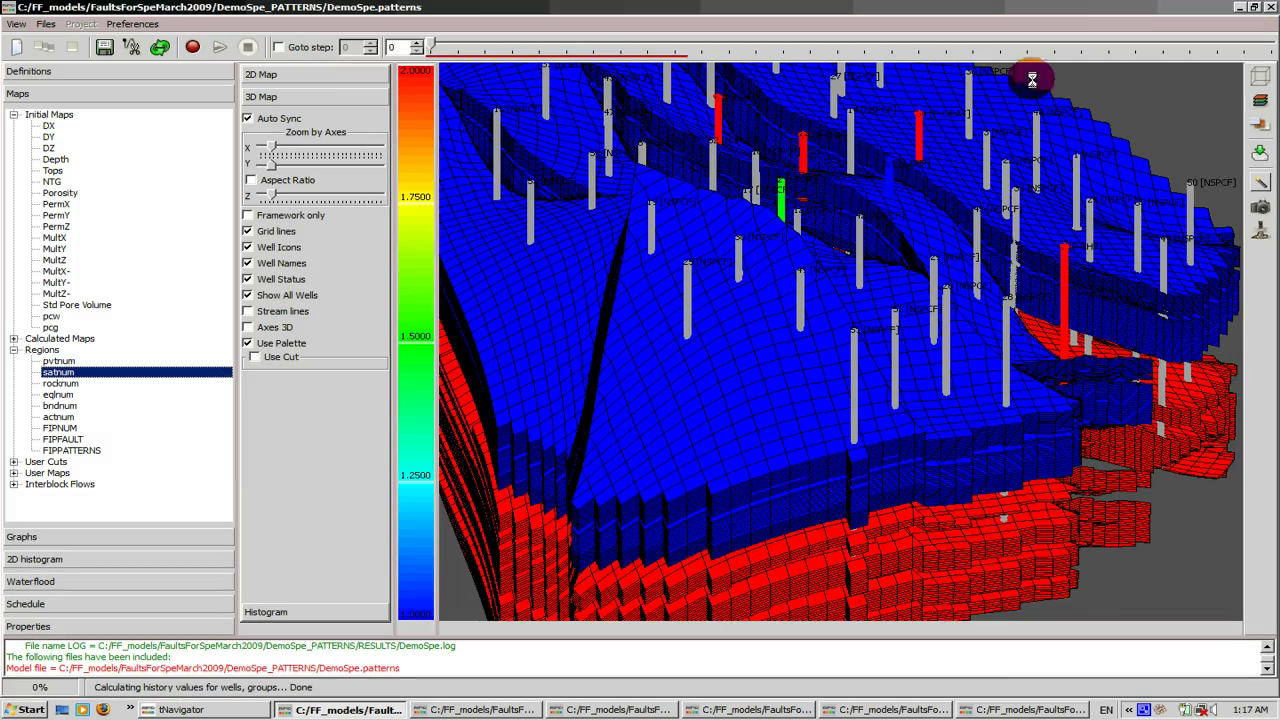
drag(717, 517, 667, 498)
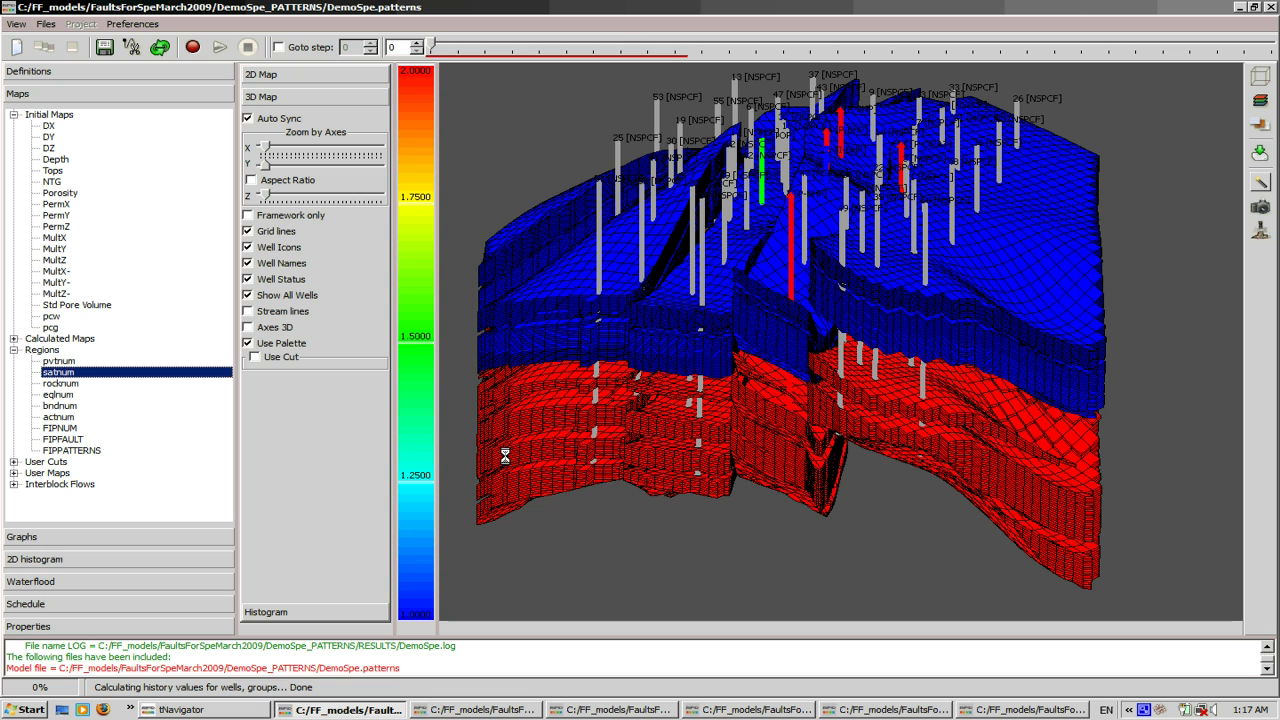
Reload the combined model and compare its pvtnum and satnum region maps in 3D from several sides.
drag(392, 409, 157, 52)
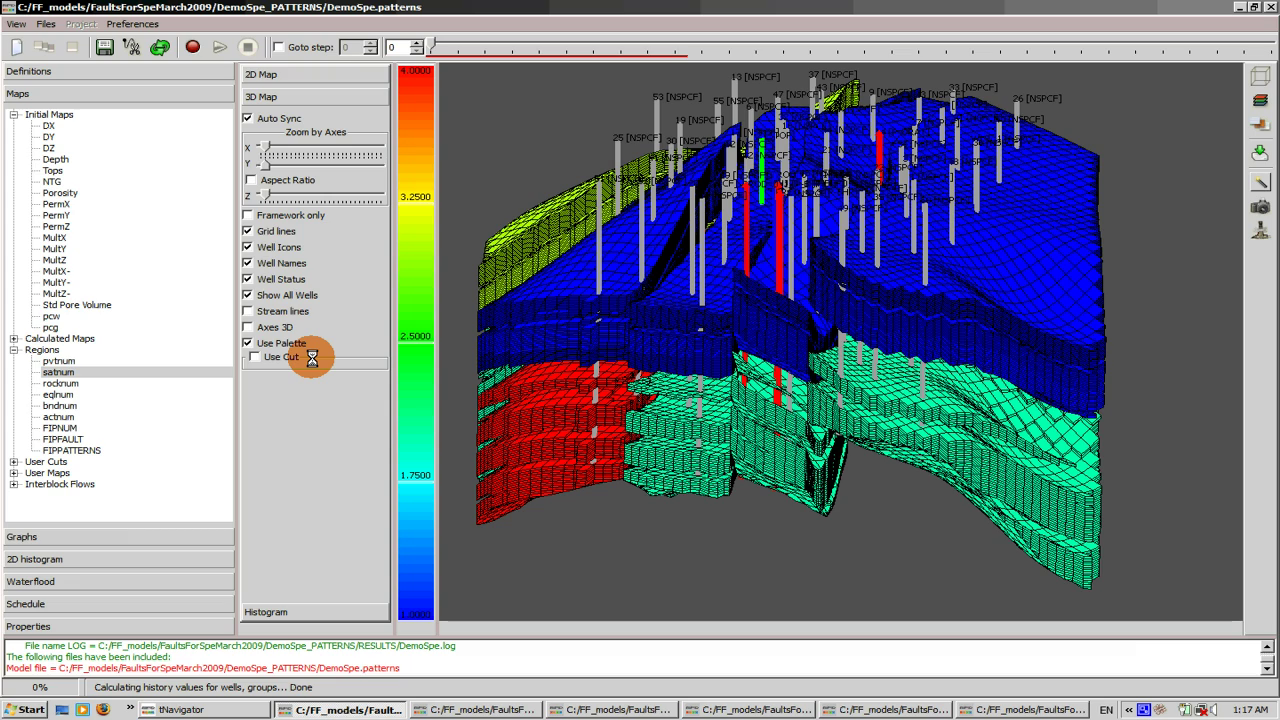
click(60, 360)
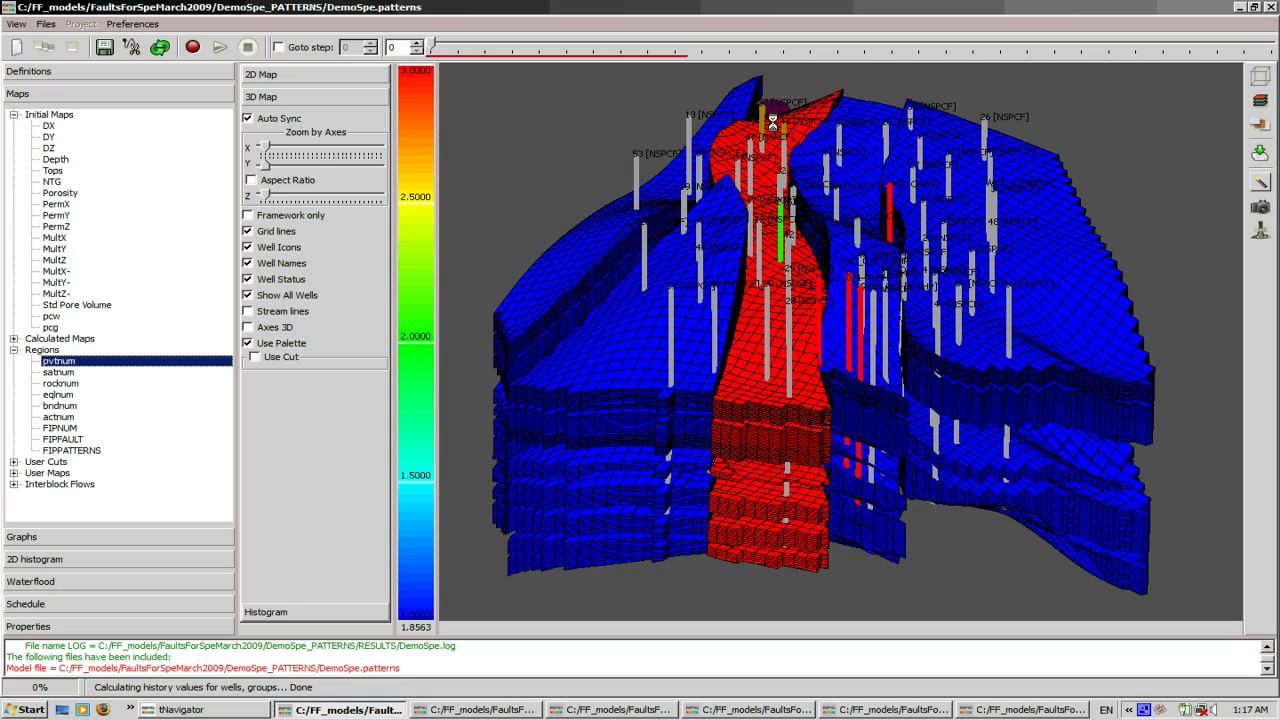
click(55, 371)
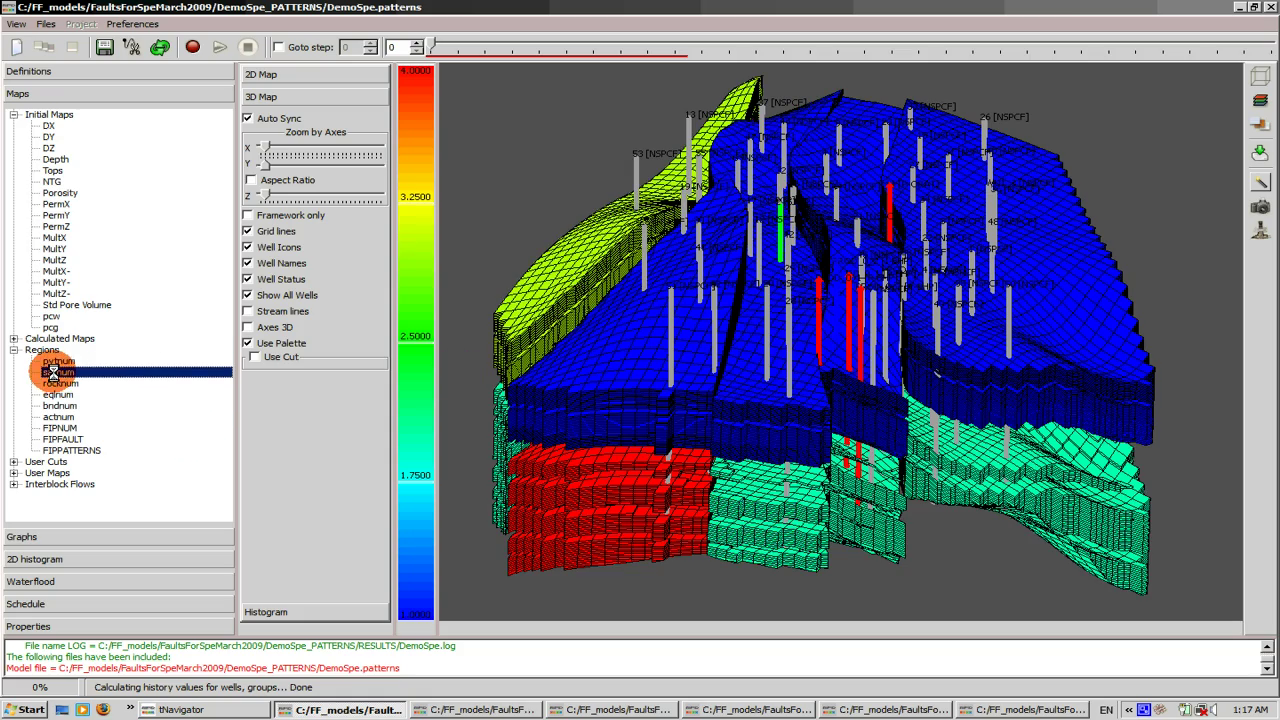
drag(519, 390, 541, 374)
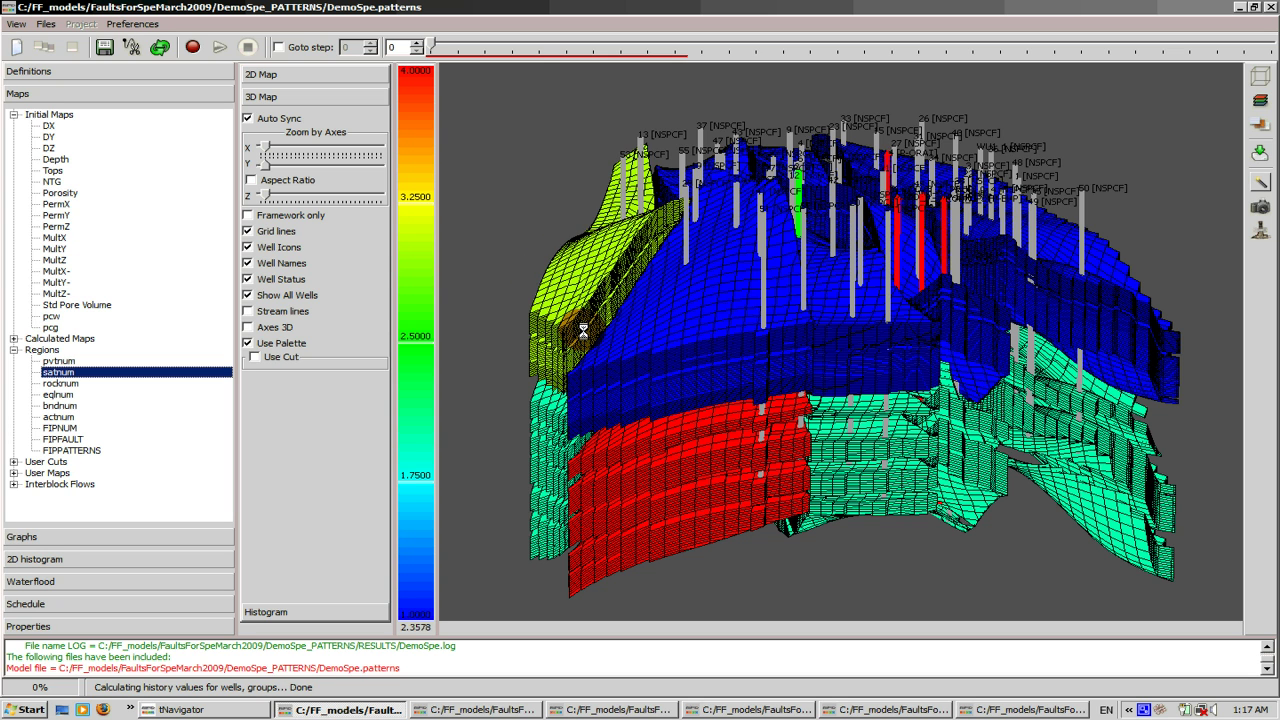
drag(568, 272, 612, 392)
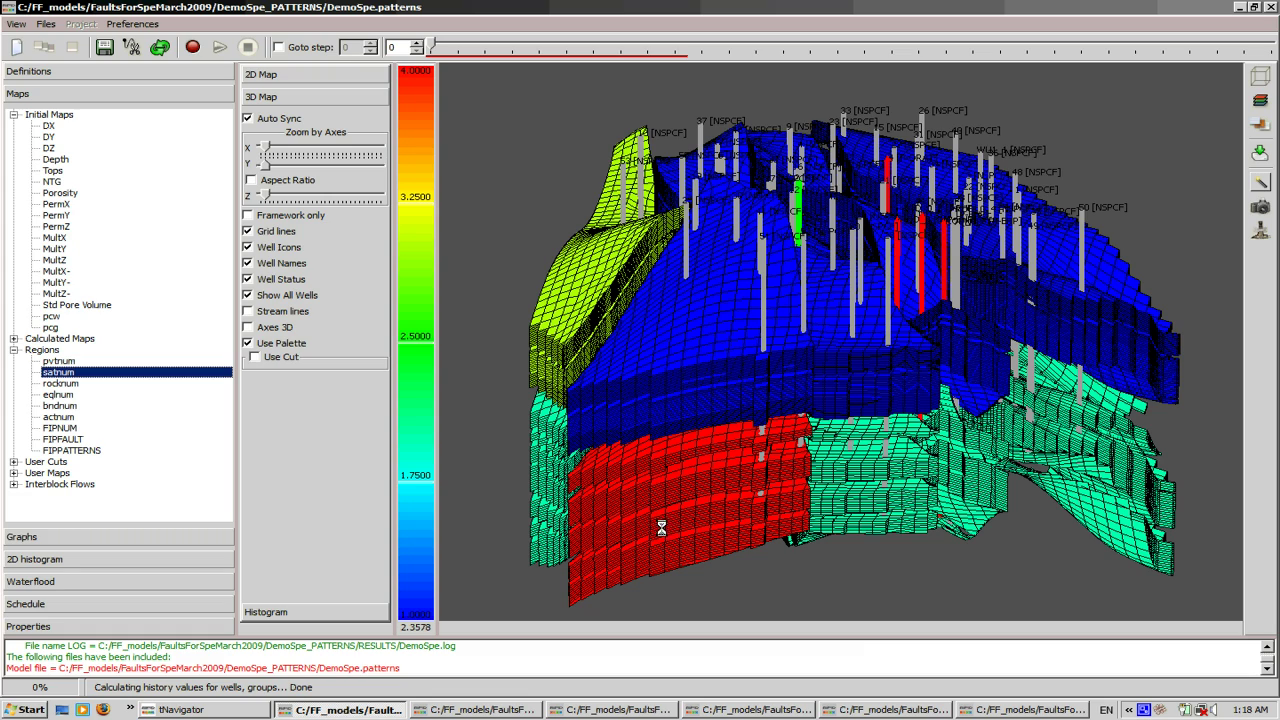
drag(689, 511, 654, 517)
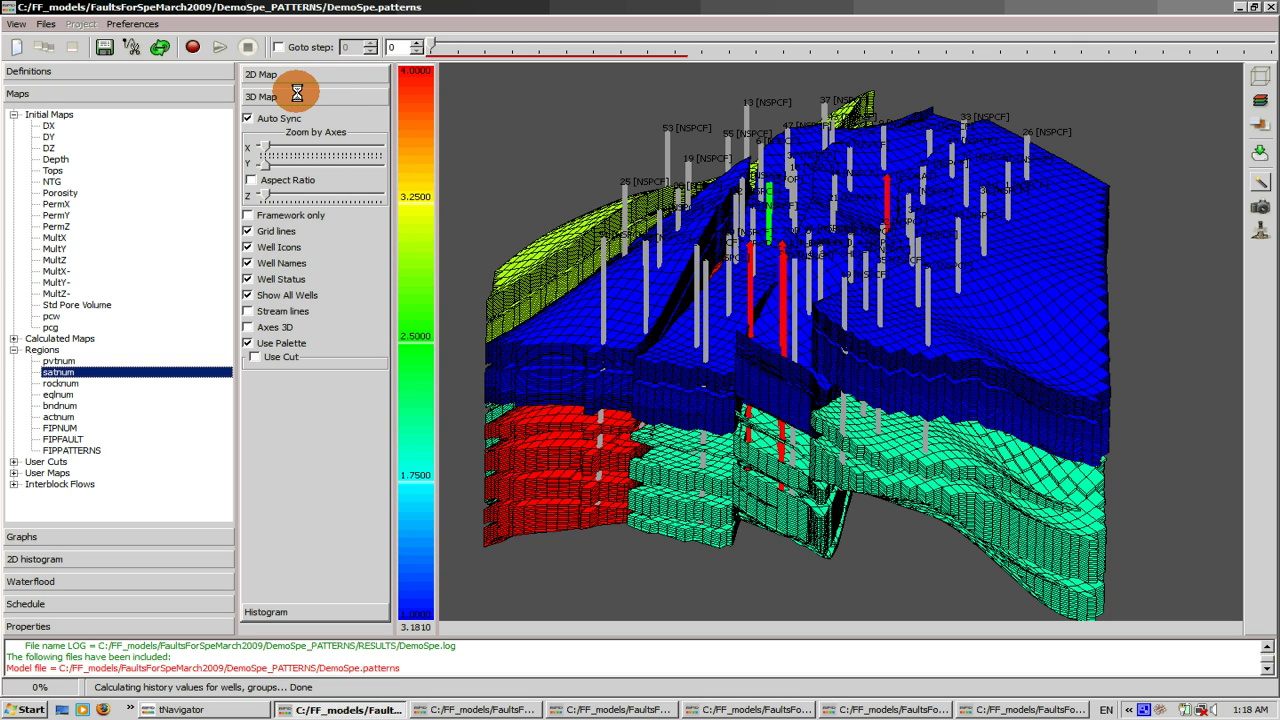
Hide all grid blocks with Slicing to leave only the wells, and advance the combined model to time step 124.
click(1260, 99)
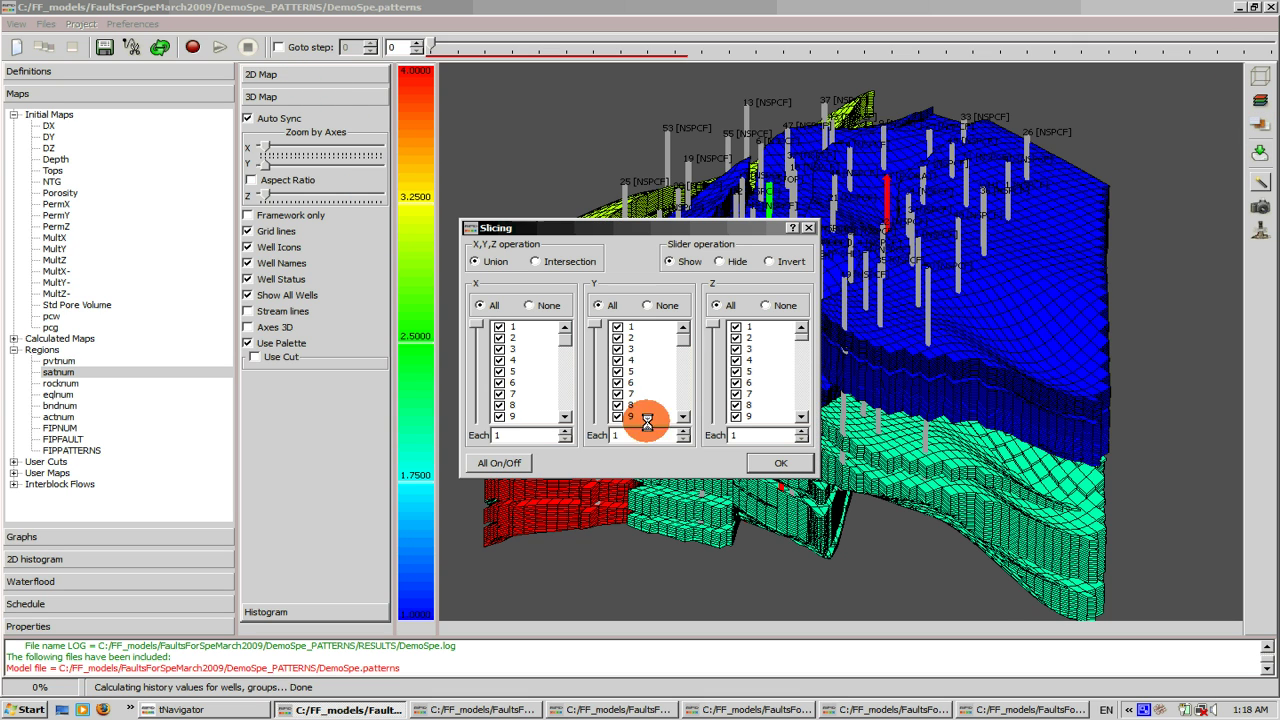
click(505, 462)
click(775, 464)
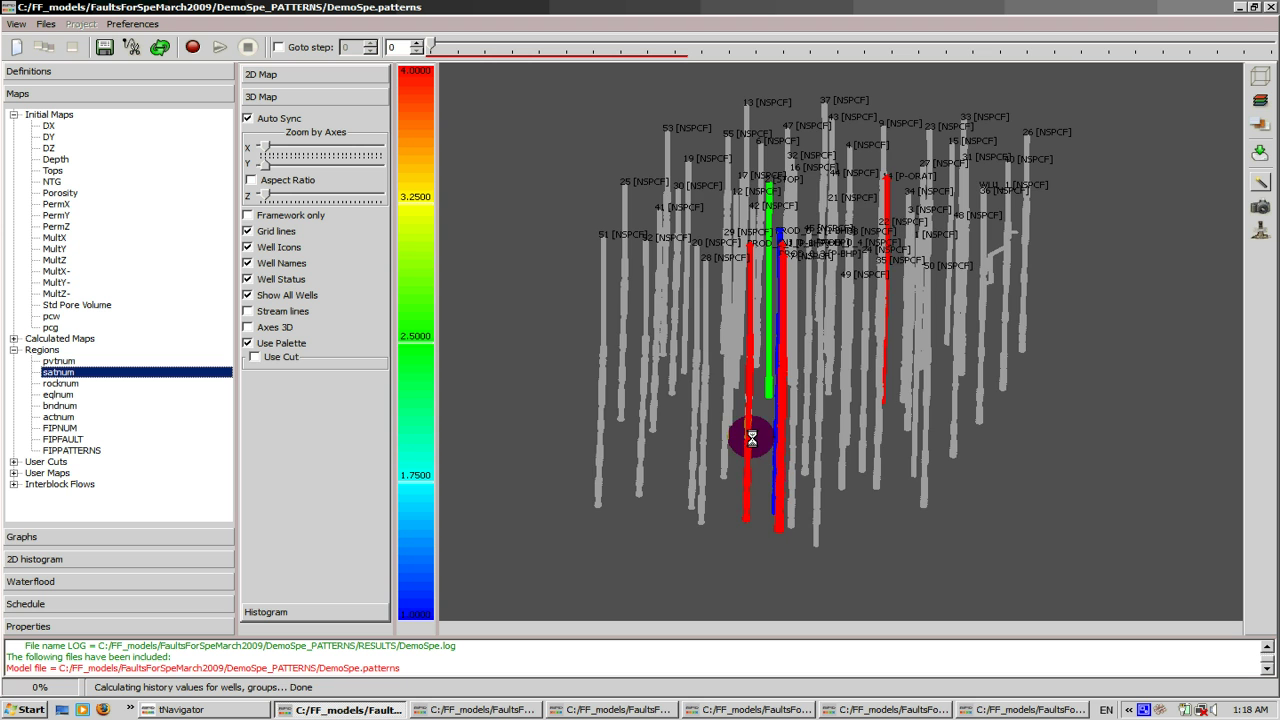
drag(752, 438, 789, 474)
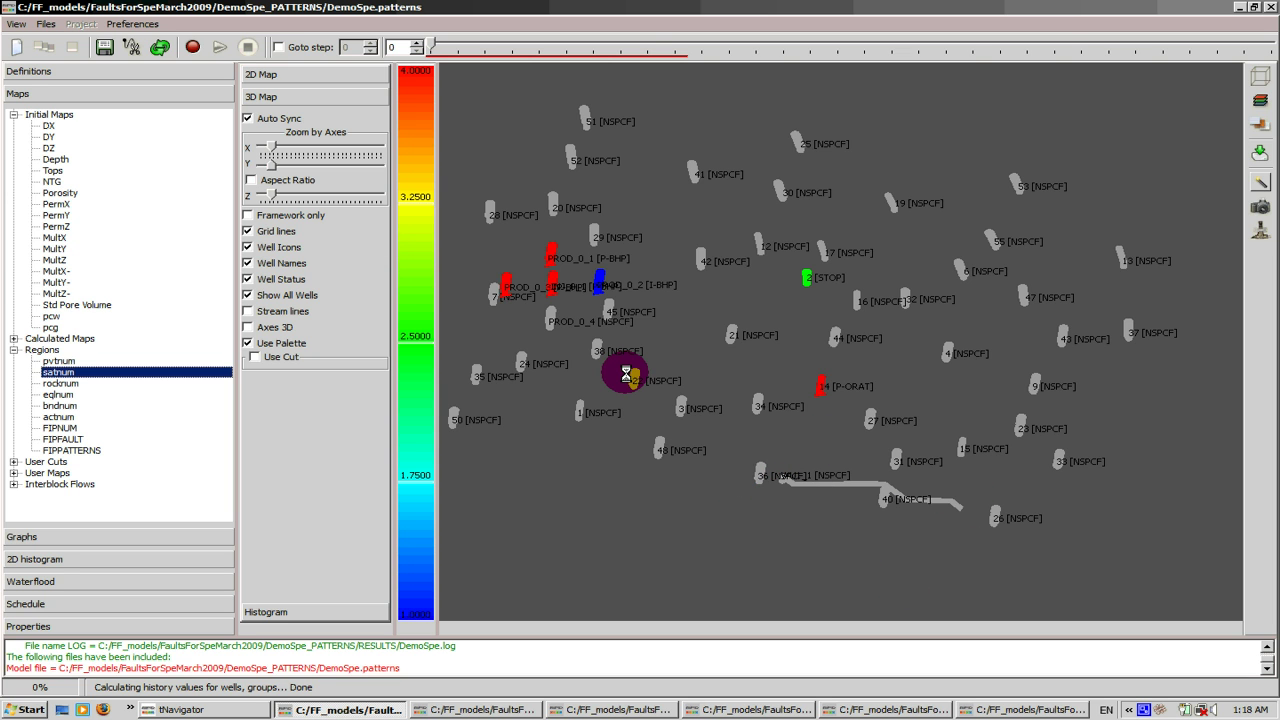
scroll(620, 368, up, 5)
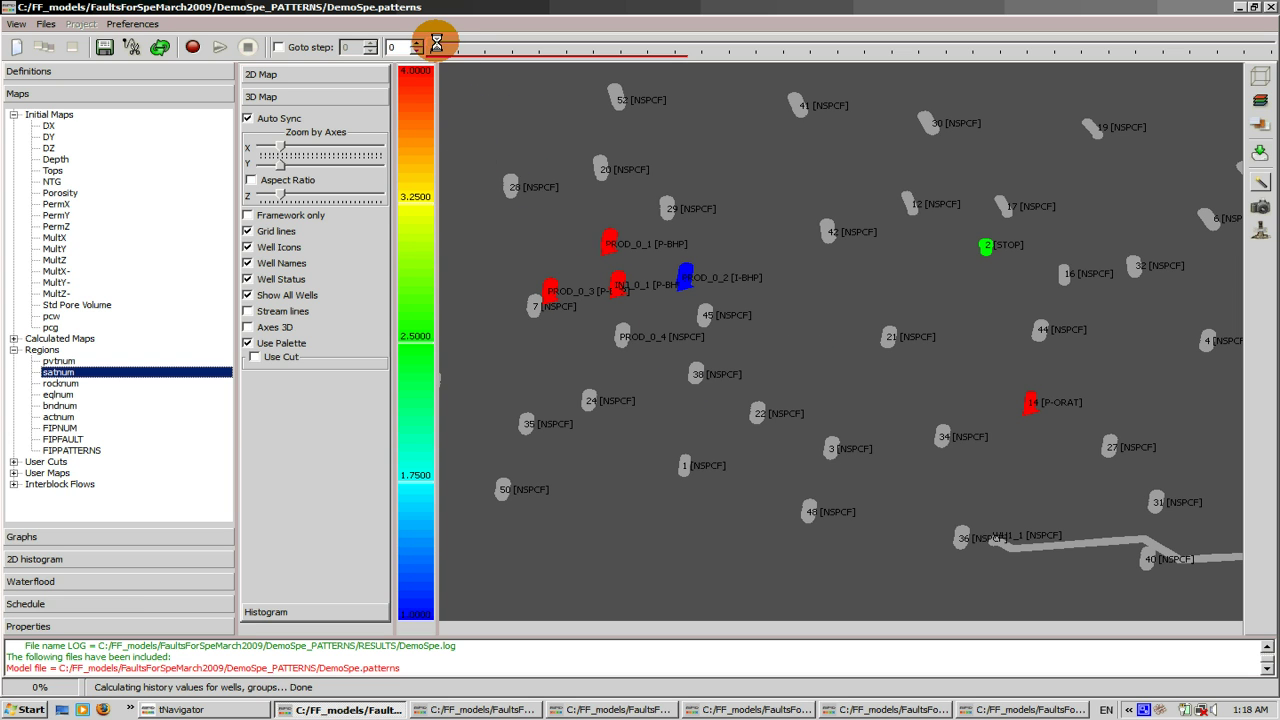
drag(436, 44, 1258, 46)
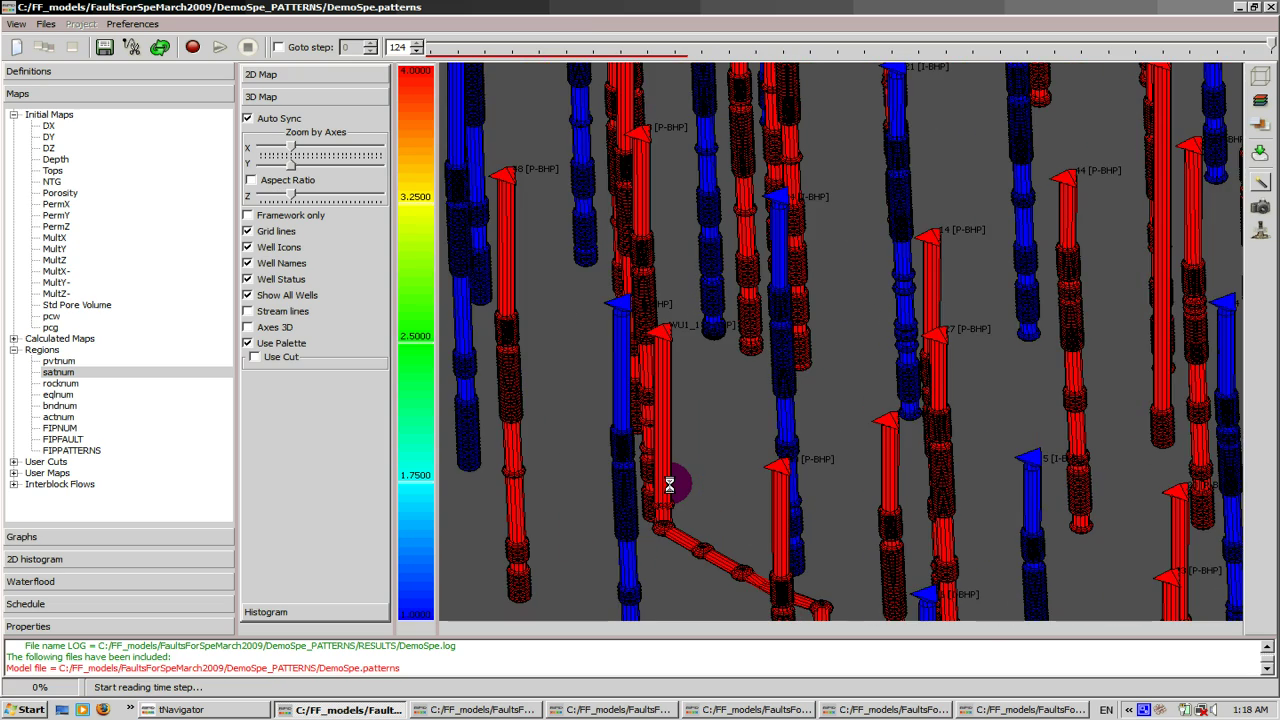
drag(674, 481, 648, 512)
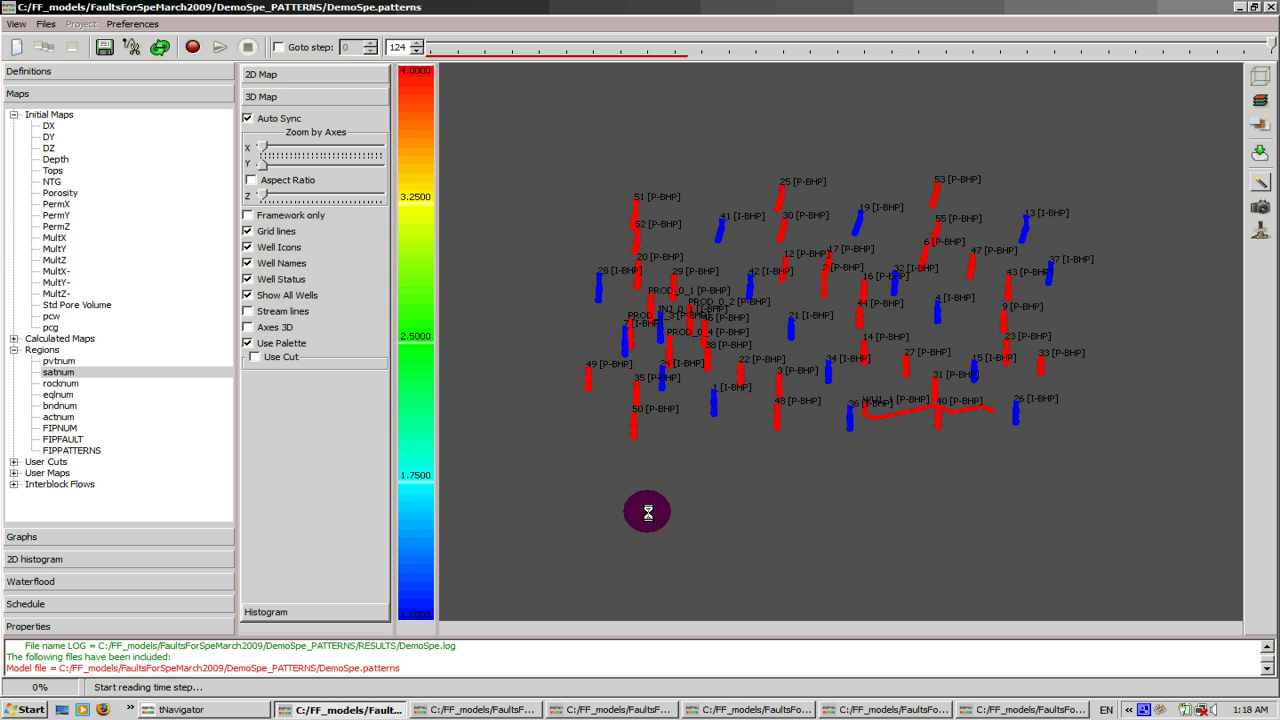
Minimize the combined model and open DemoSpe_004_4.data from the DemoSpe_PATTERN004_4_flux folder.
click(1240, 7)
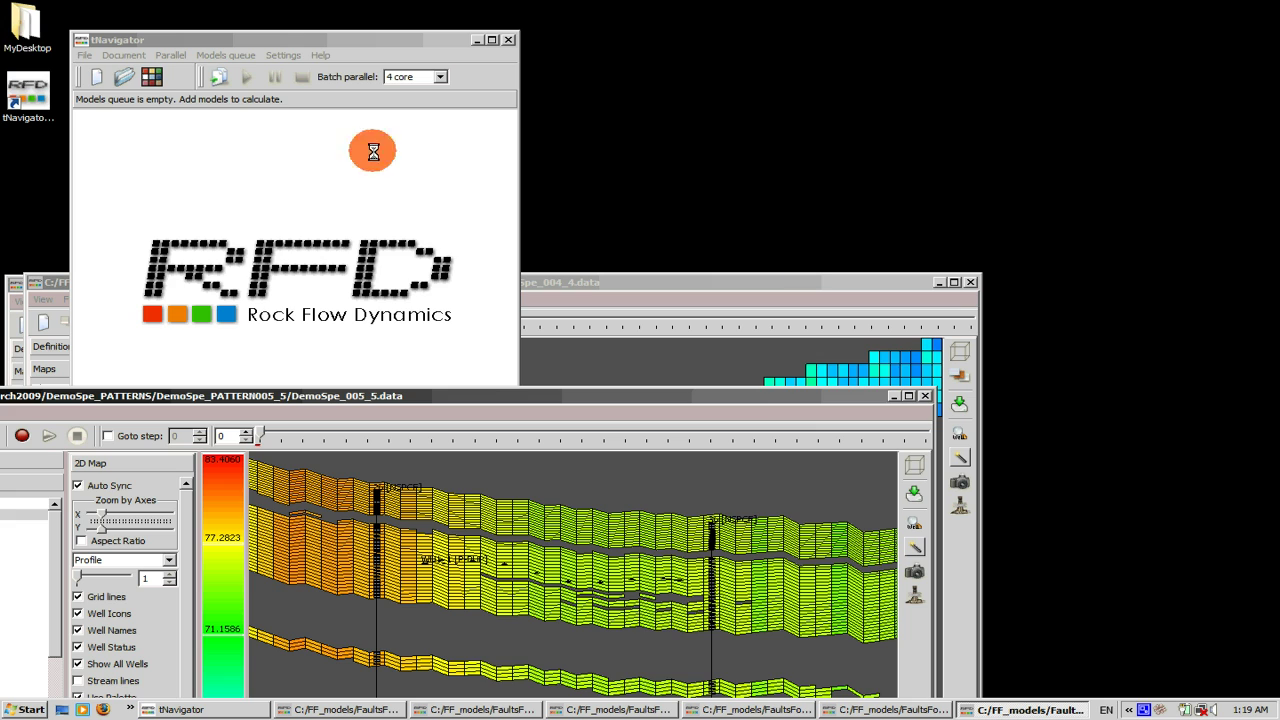
click(123, 76)
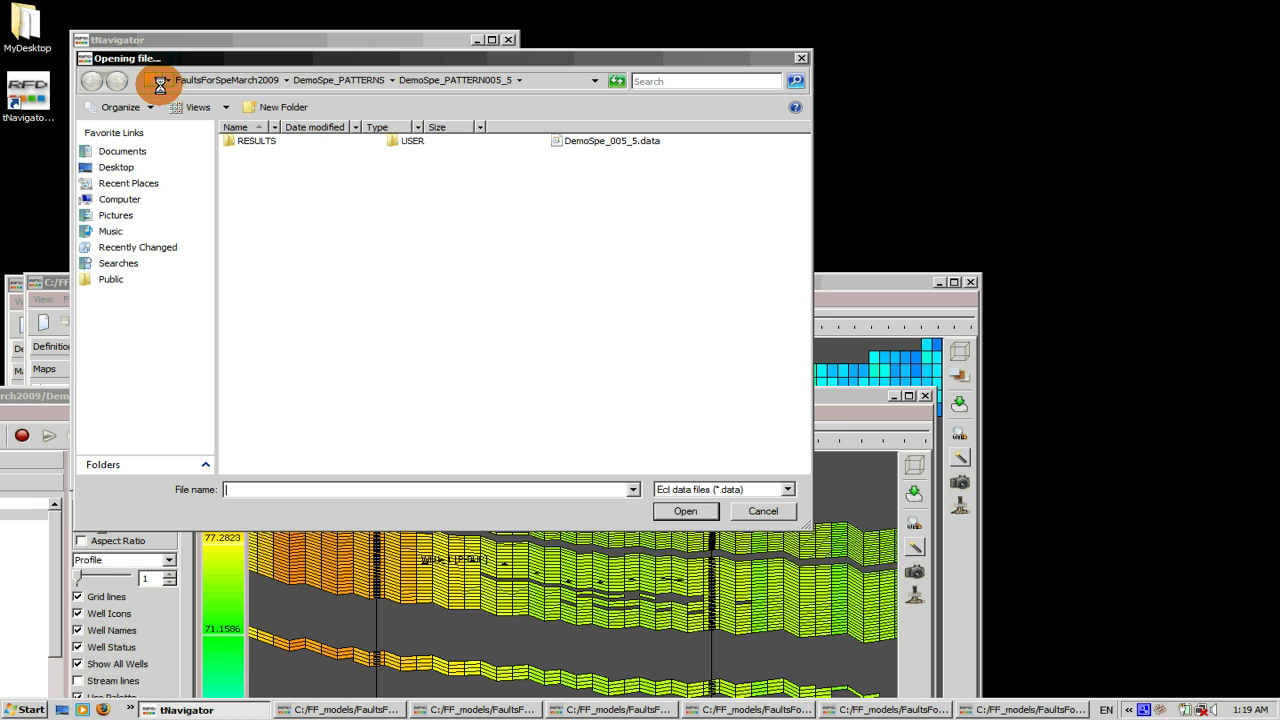
click(338, 80)
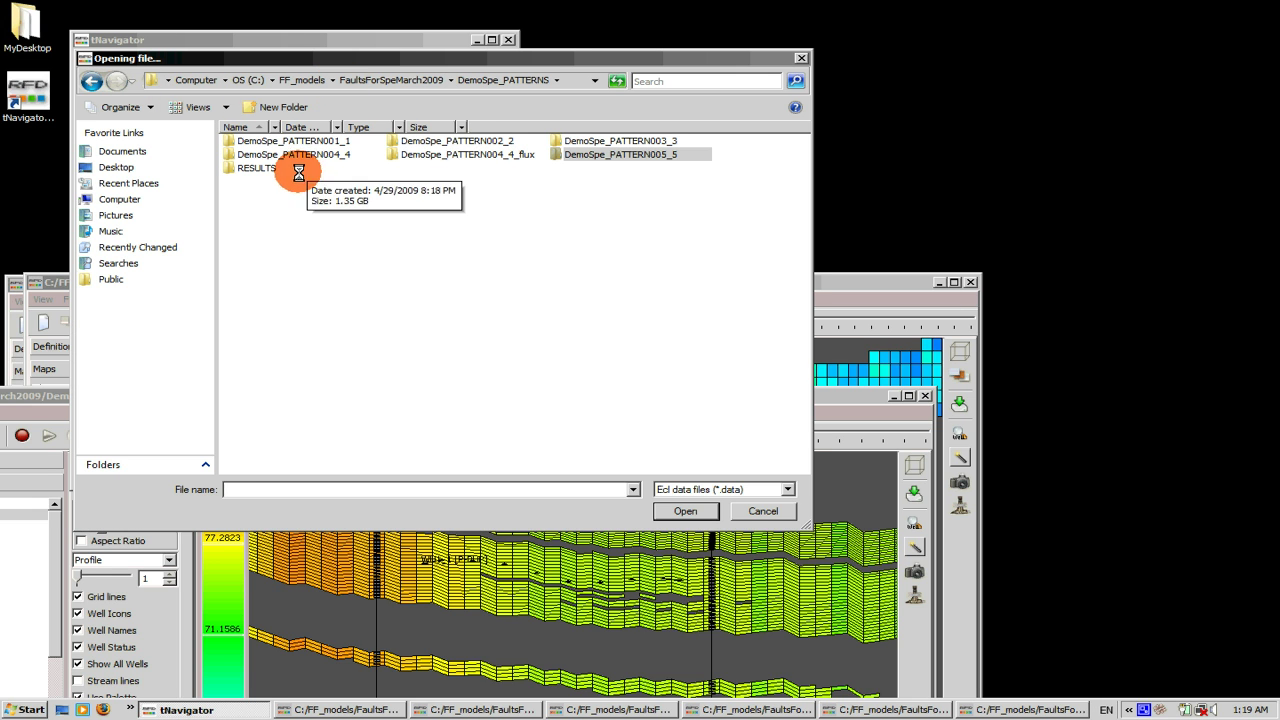
double_click(418, 155)
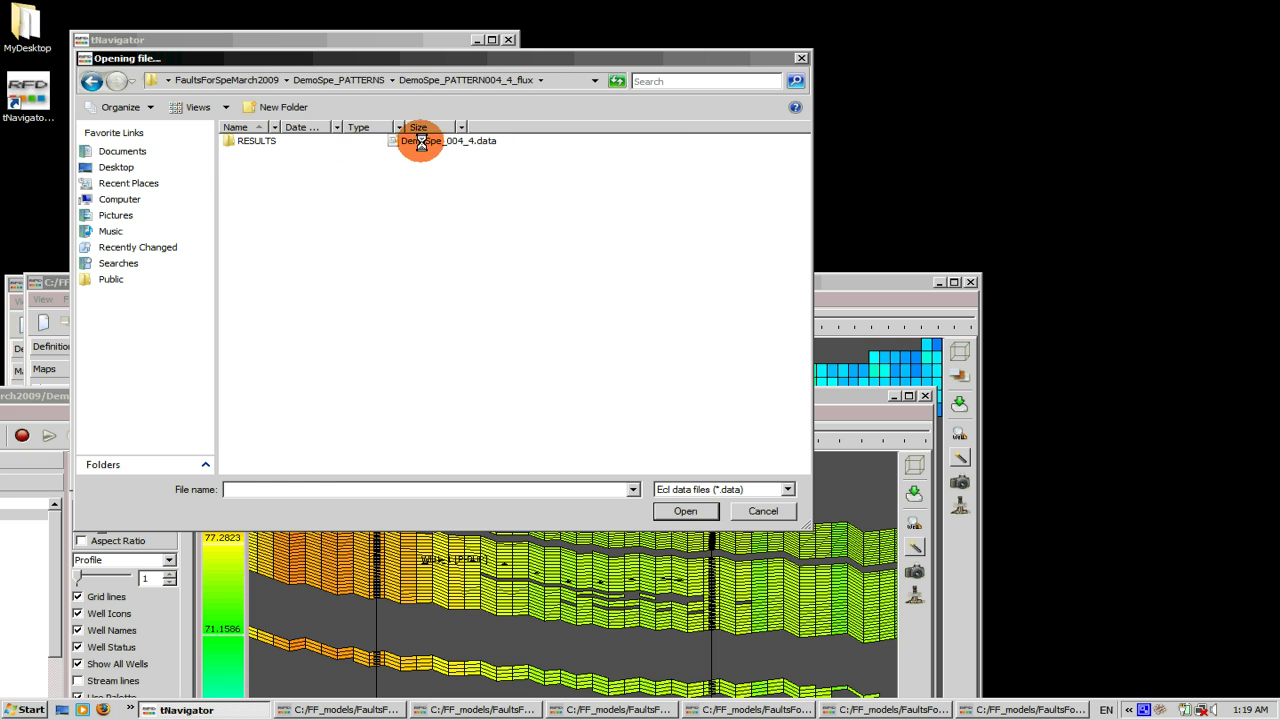
click(421, 141)
click(676, 511)
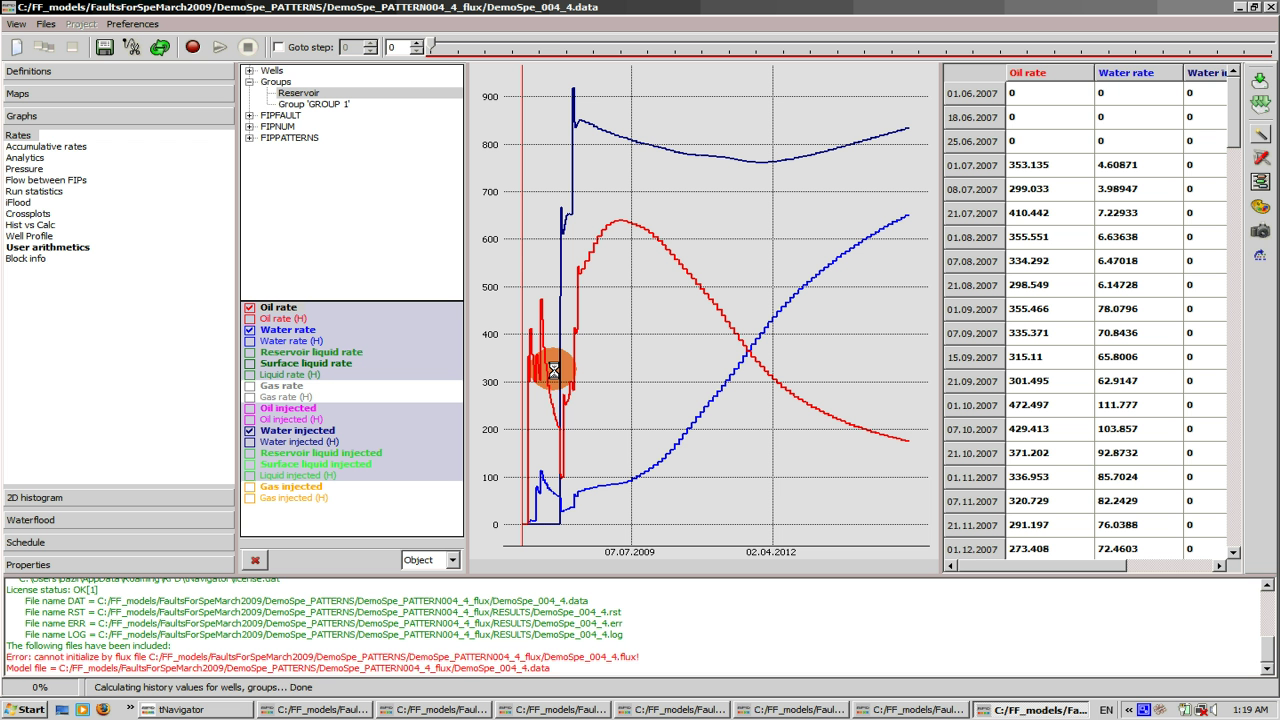
Start the calculation of the flux model and show its Pressure map in 3D.
click(193, 47)
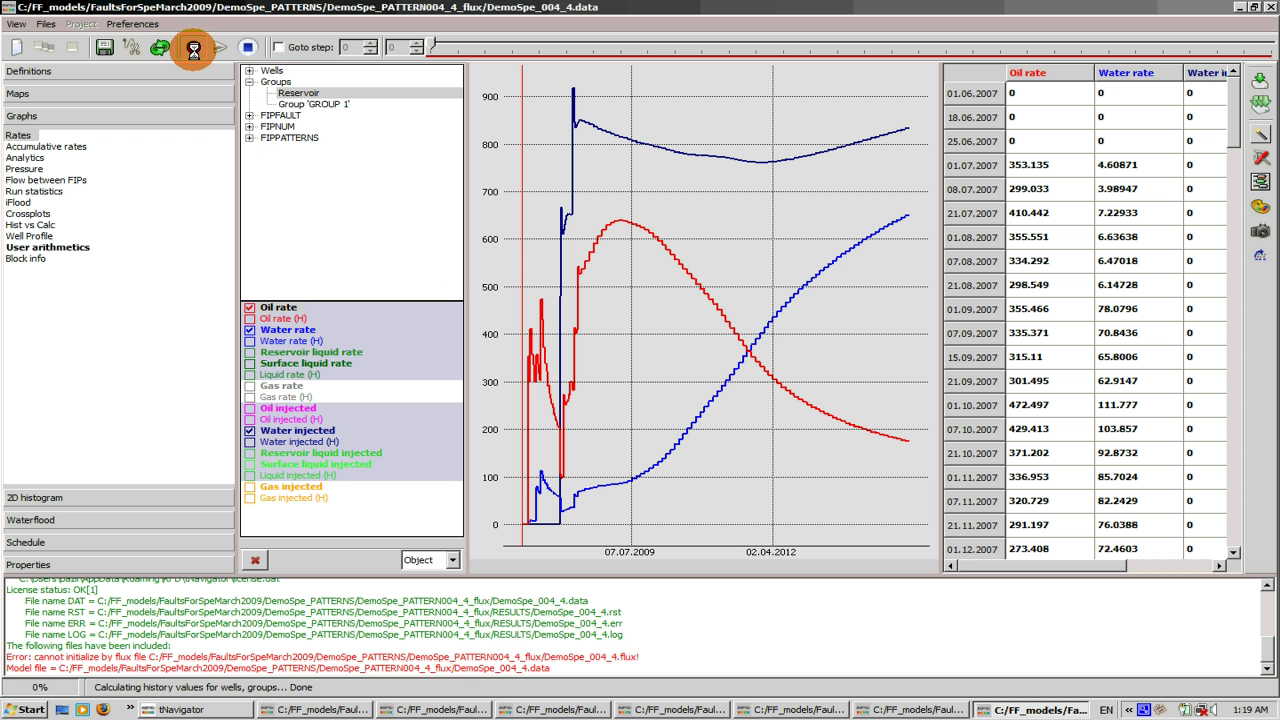
click(91, 93)
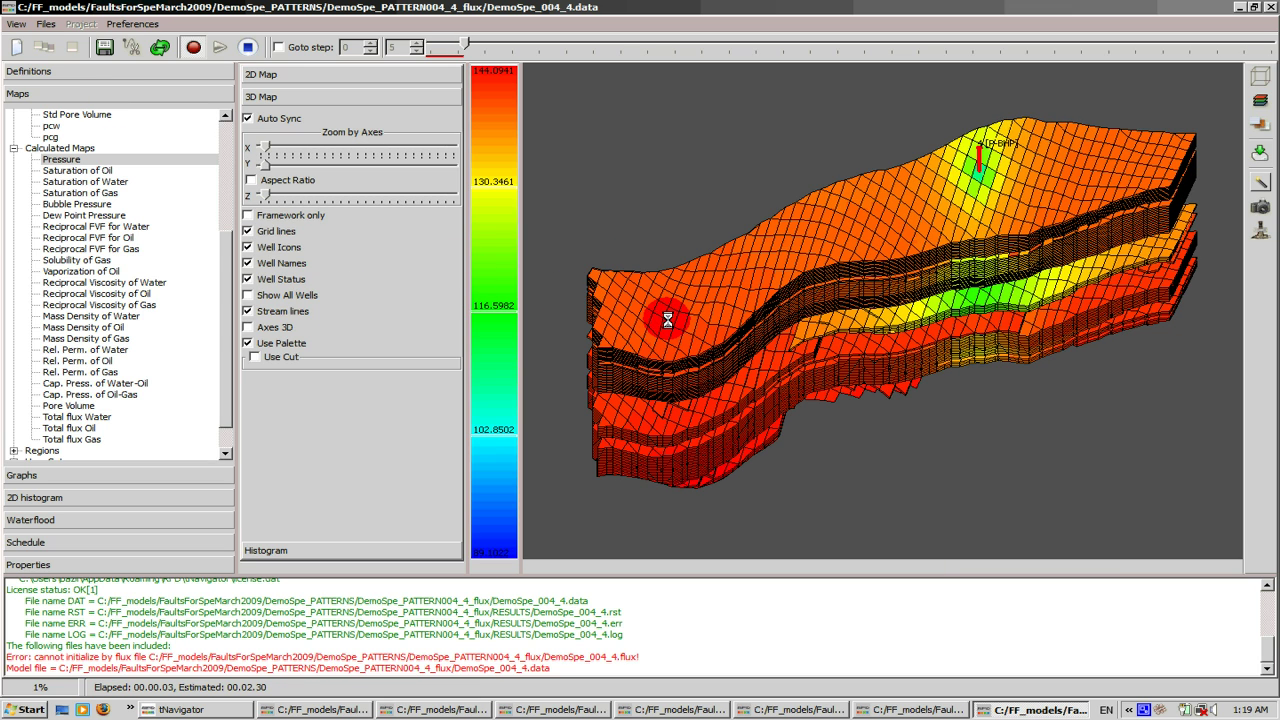
Return to the reservoir Rates graph and adjust the widths of the lists, plot and results table to enlarge the plot.
click(54, 472)
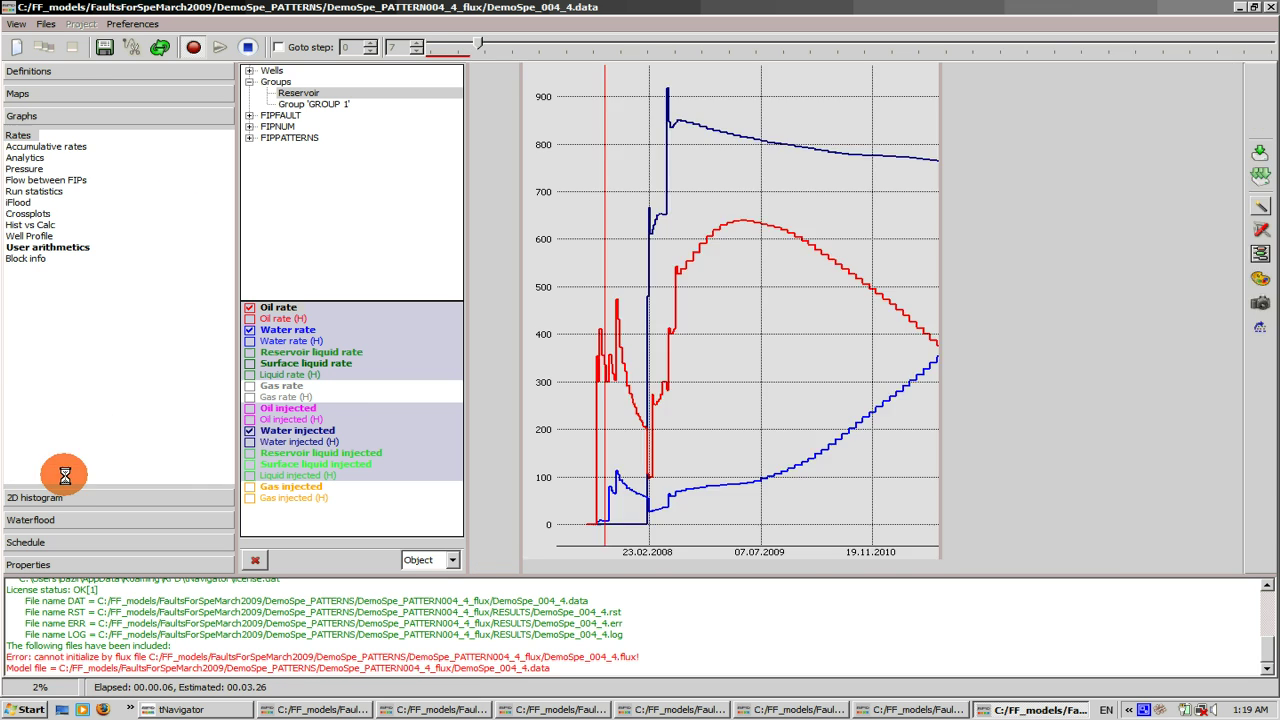
drag(465, 343, 384, 342)
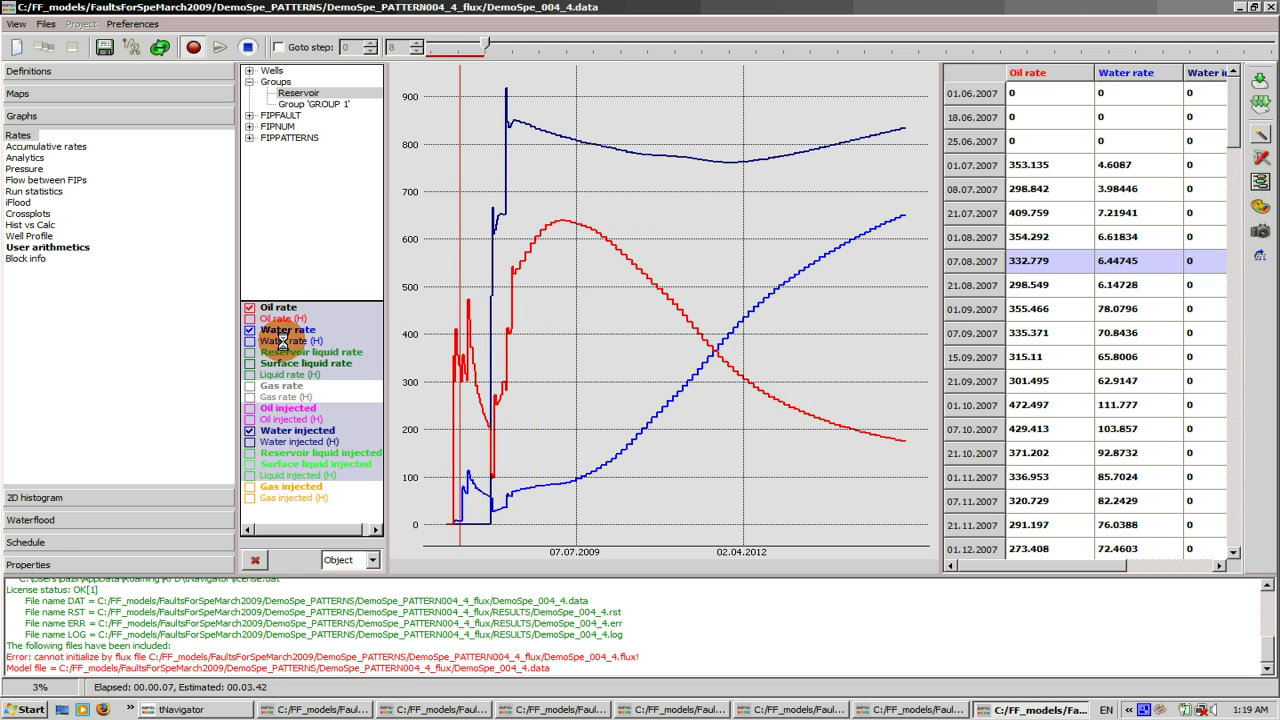
drag(238, 338, 133, 333)
drag(383, 330, 267, 330)
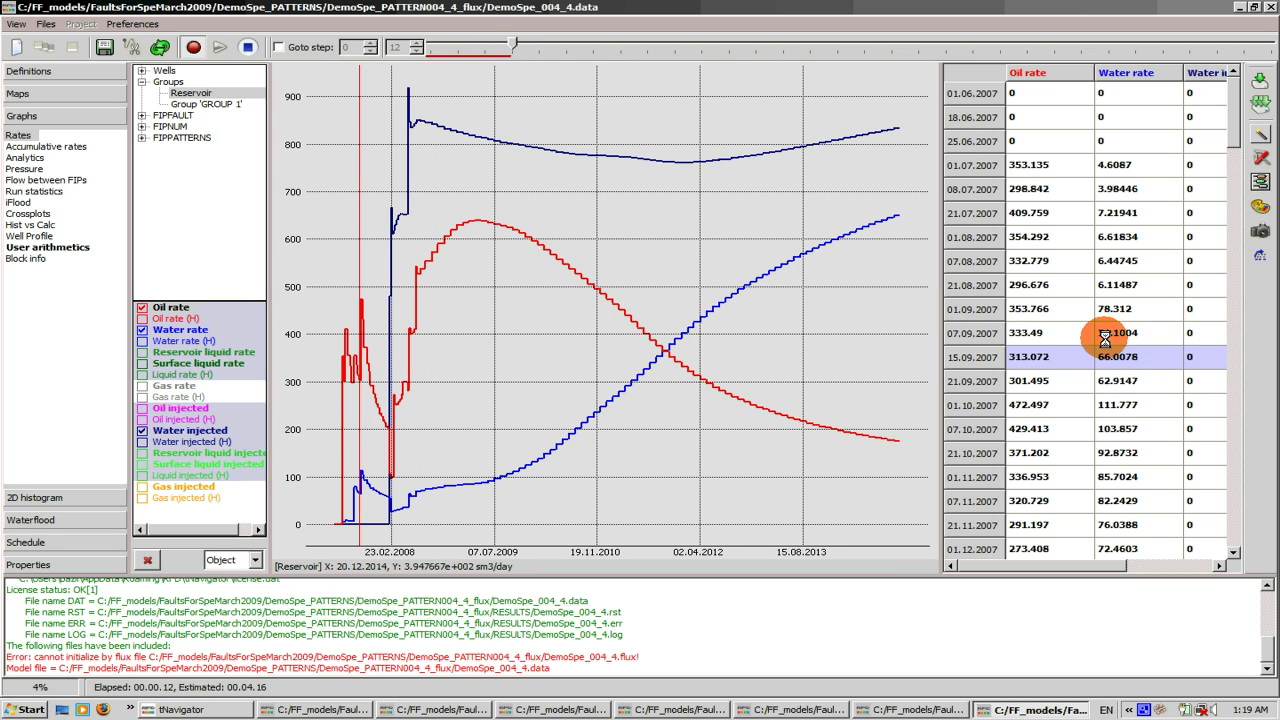
drag(942, 348, 1027, 342)
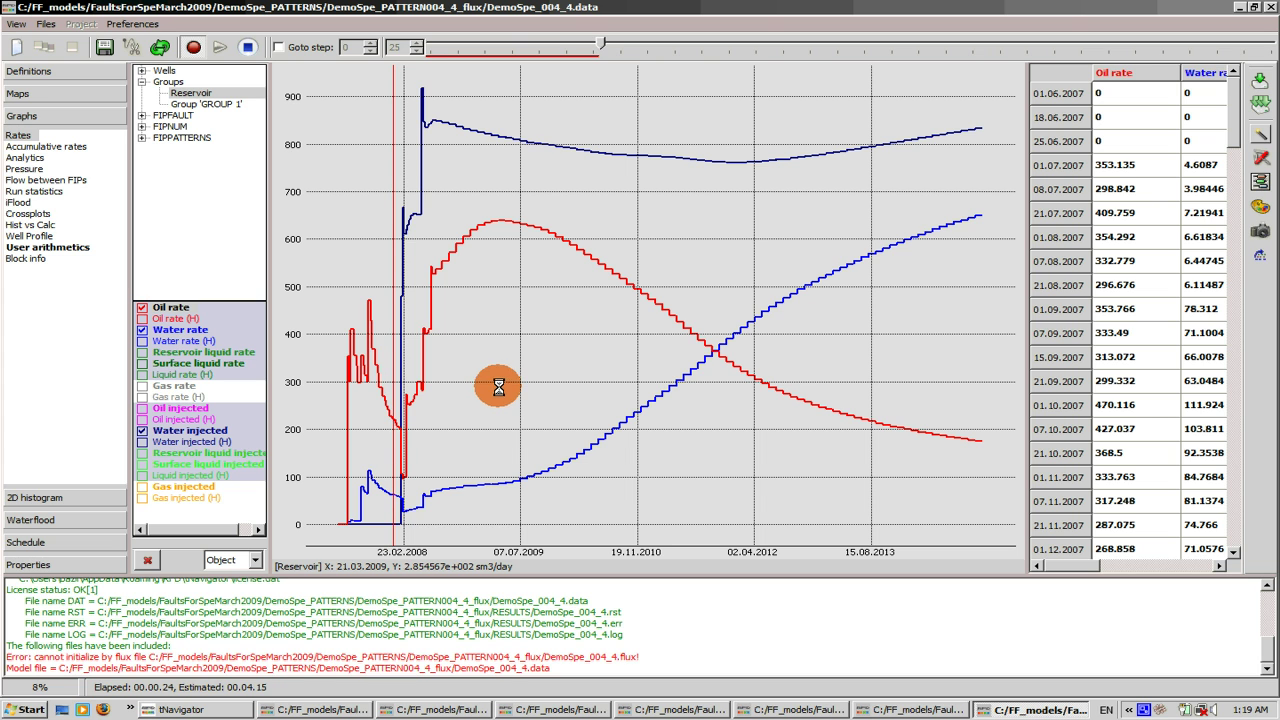
drag(1024, 328, 930, 328)
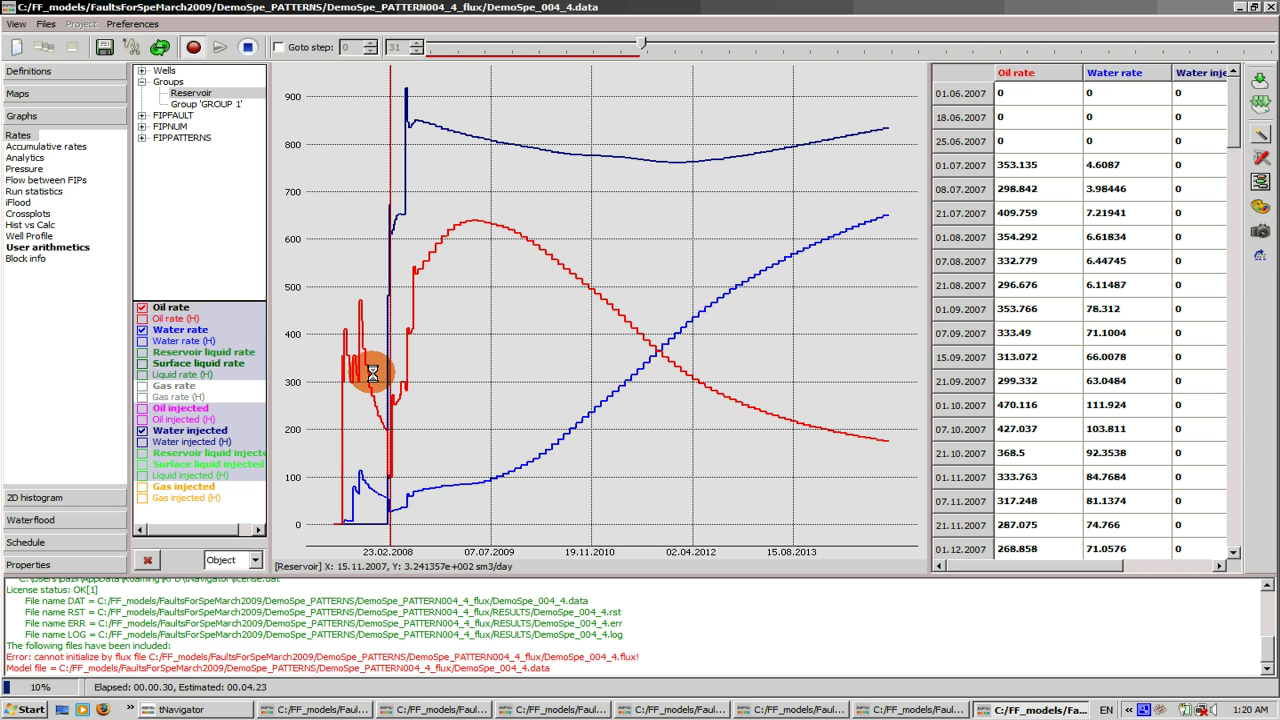
Examine enlarged areas of the Rates graph around early 2008 while the calculation runs.
drag(370, 368, 422, 418)
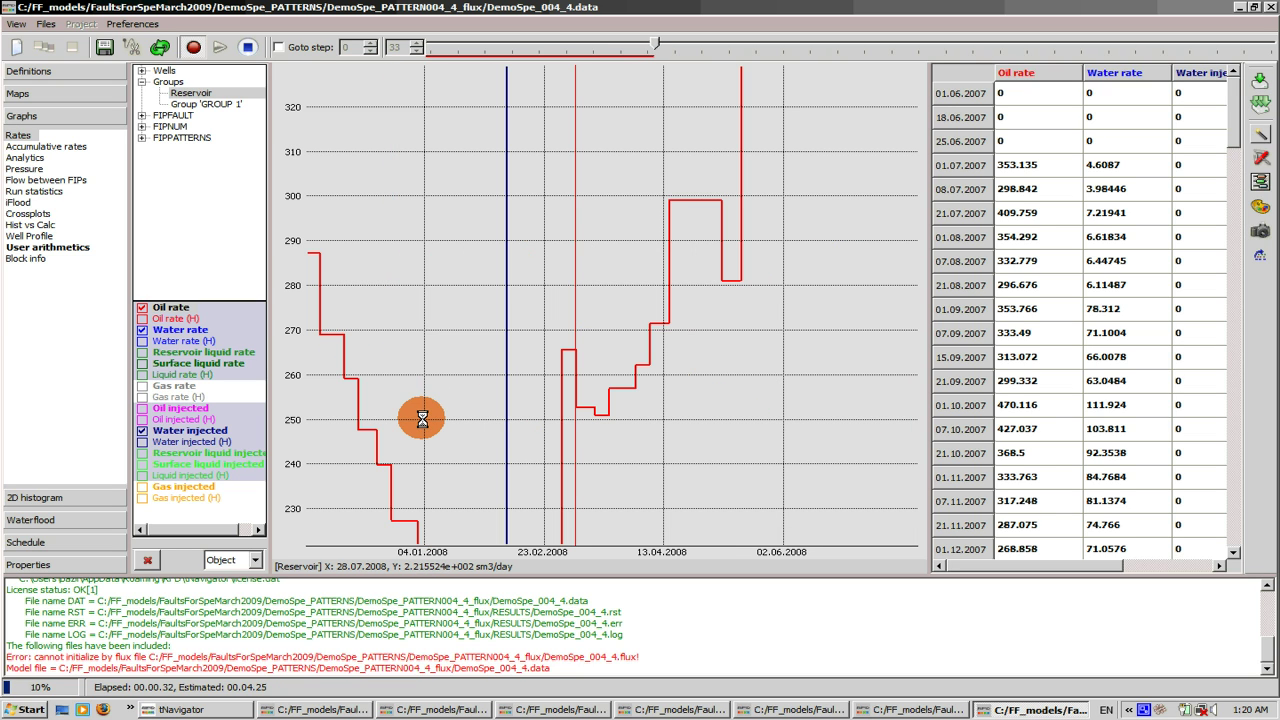
right_click(557, 405)
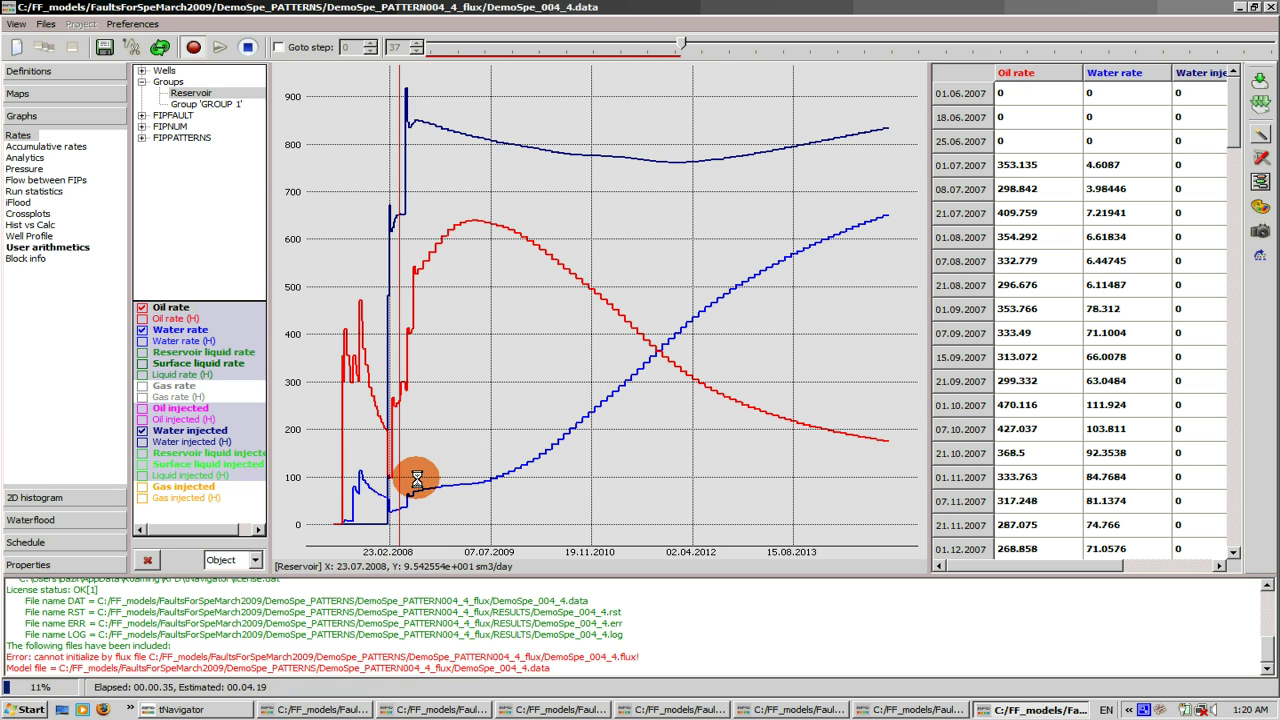
drag(386, 472, 434, 521)
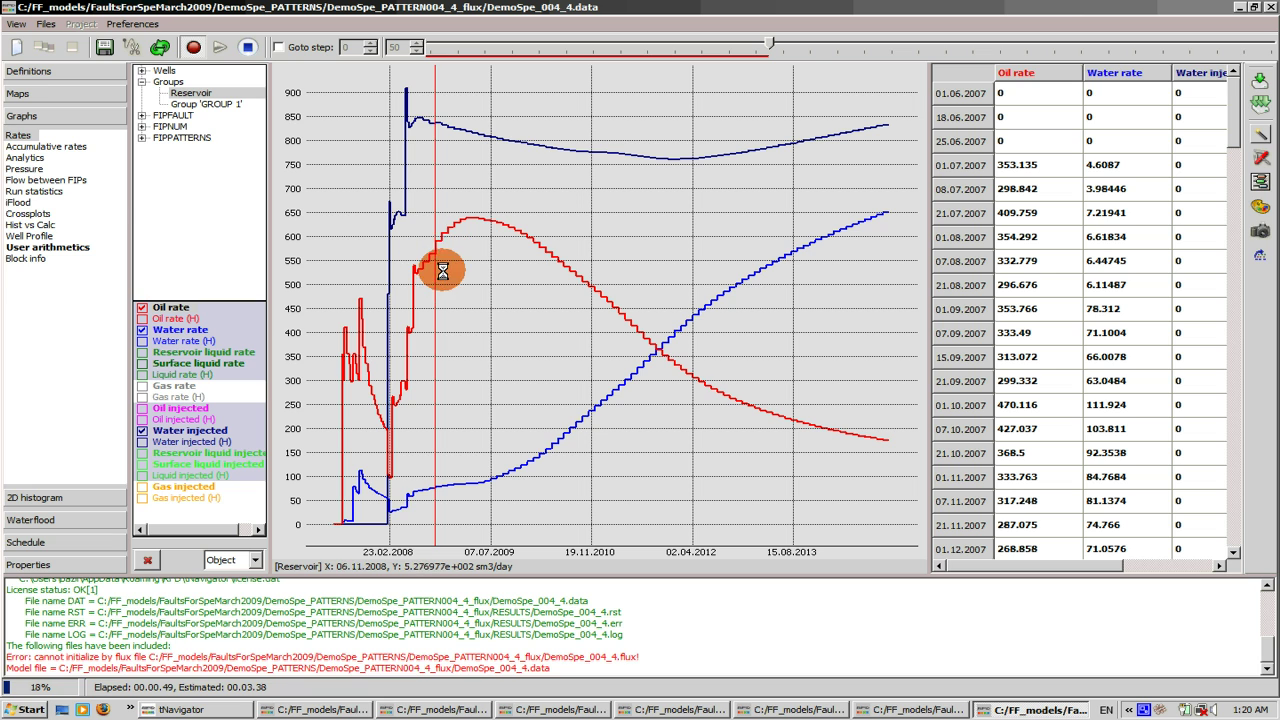
Examine the Accumulative rates graph enlarged over 2008 and 2009, and return to the Rates graph.
click(66, 145)
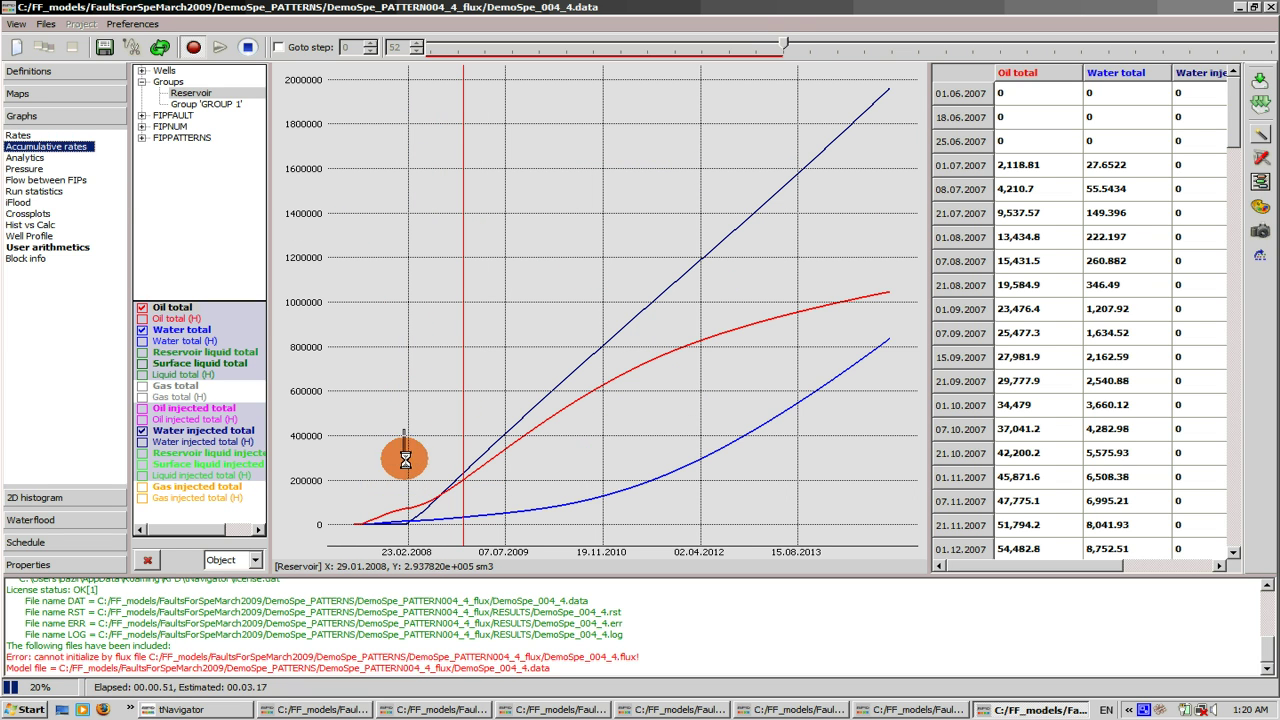
drag(403, 430, 567, 537)
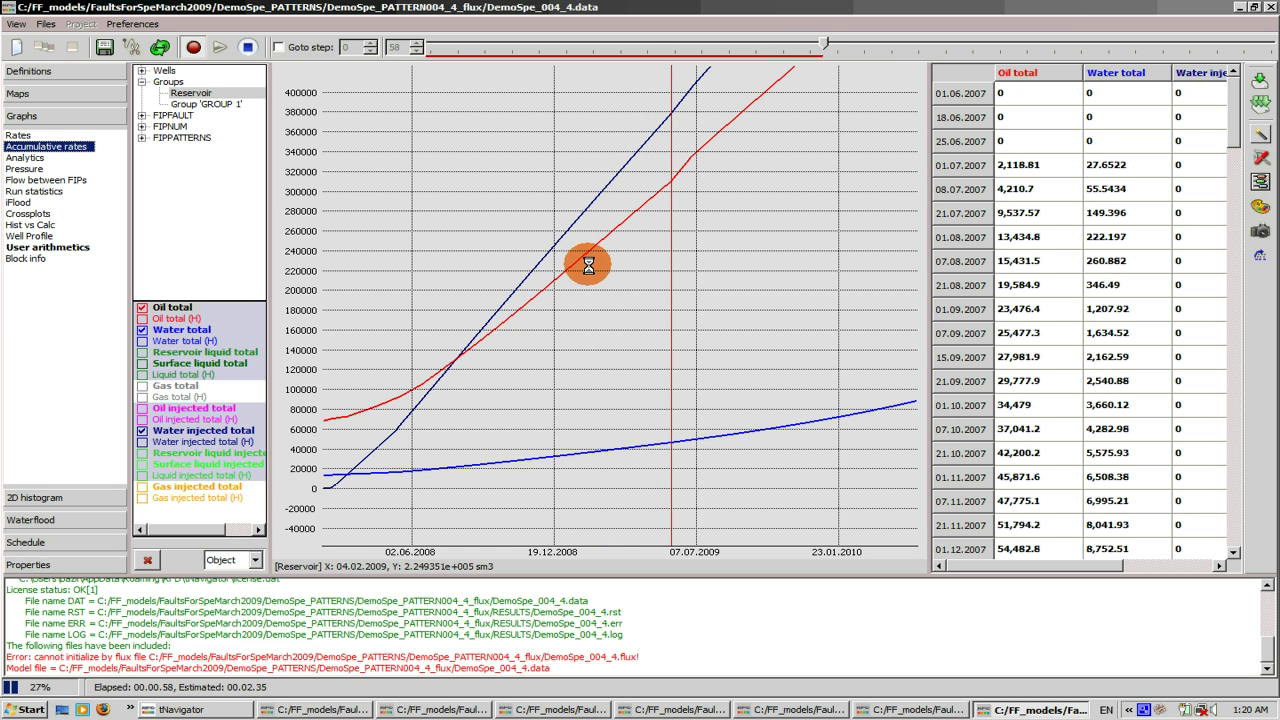
click(588, 264)
click(17, 135)
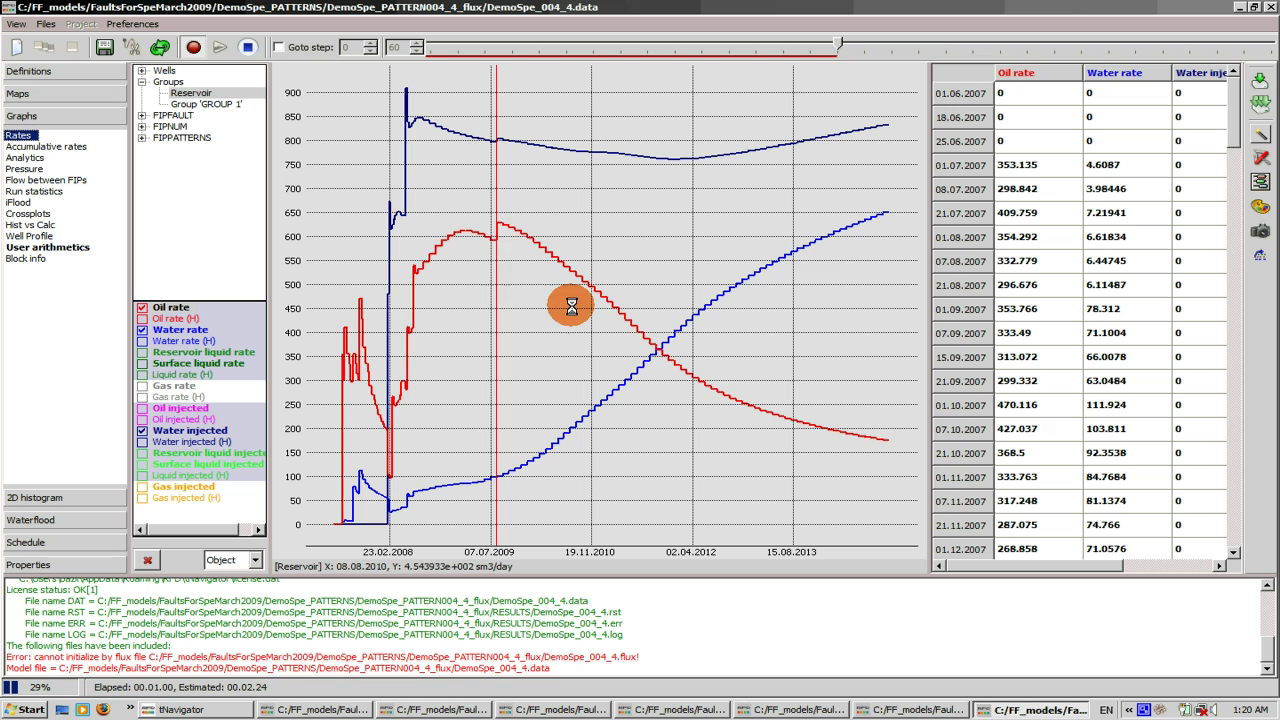